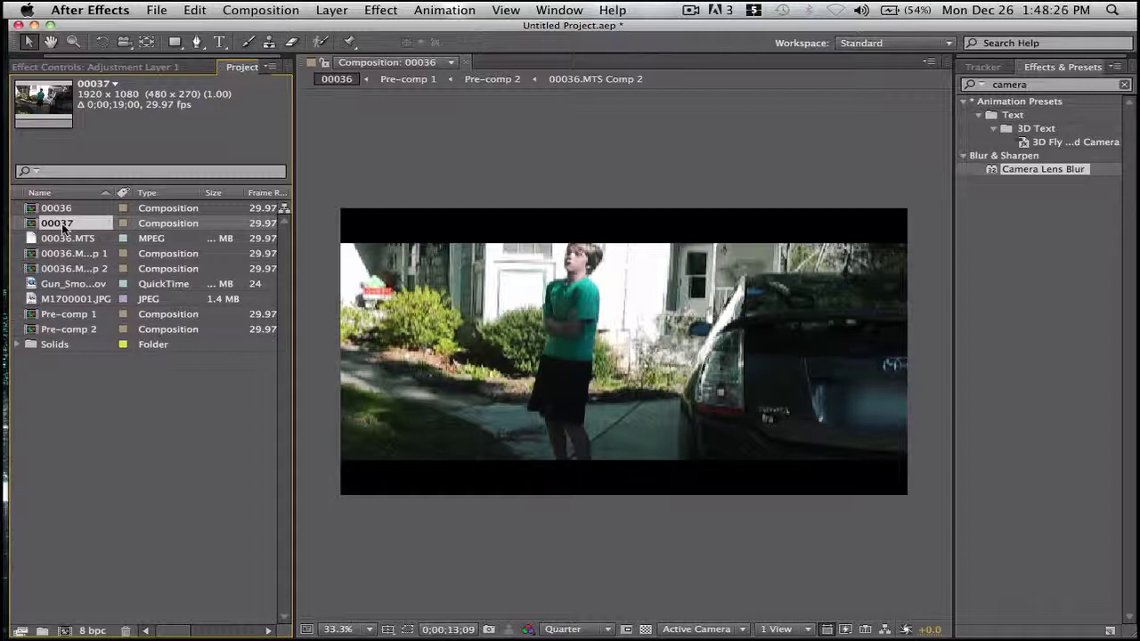
- Create a new composition from 00037 and split its layer at 0;00;16;16, where the boy snaps his fingers
{"action": "left_click_drag", "start_coordinate": [65, 229], "coordinate": [72, 451]}
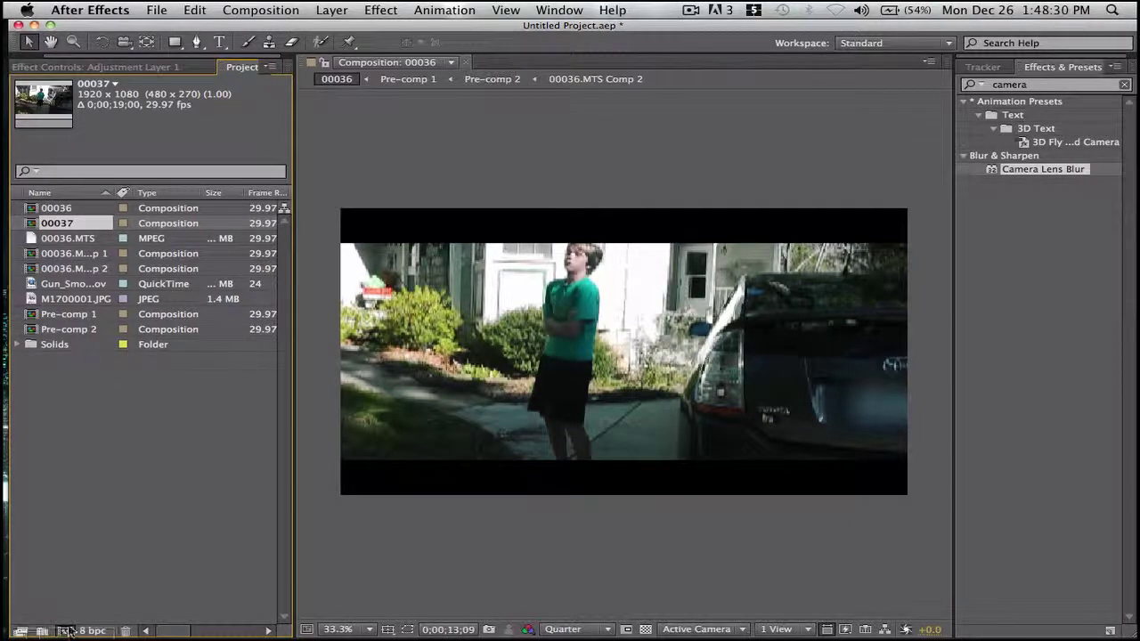
{"action": "left_click_drag", "start_coordinate": [69, 631], "coordinate": [66, 631]}
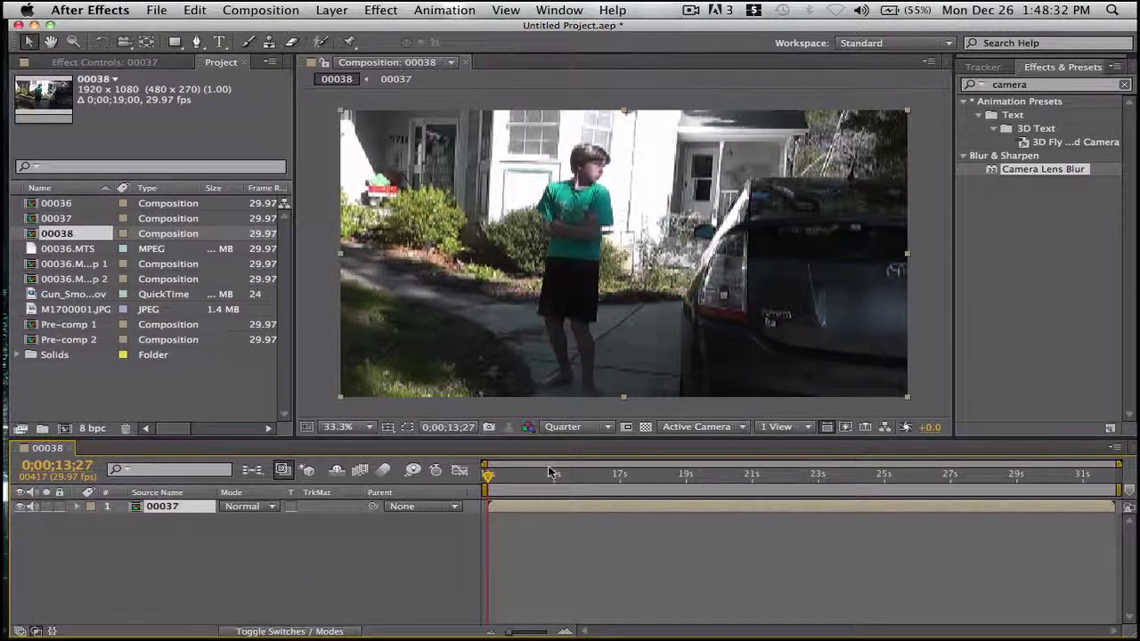
{"action": "mouse_move", "coordinate": [515, 476]}
{"action": "left_mouse_down"}
{"action": "mouse_move", "coordinate": [946, 497]}
{"action": "mouse_move", "coordinate": [962, 487]}
{"action": "mouse_move", "coordinate": [457, 476]}
{"action": "mouse_move", "coordinate": [494, 479]}
{"action": "left_mouse_up"}
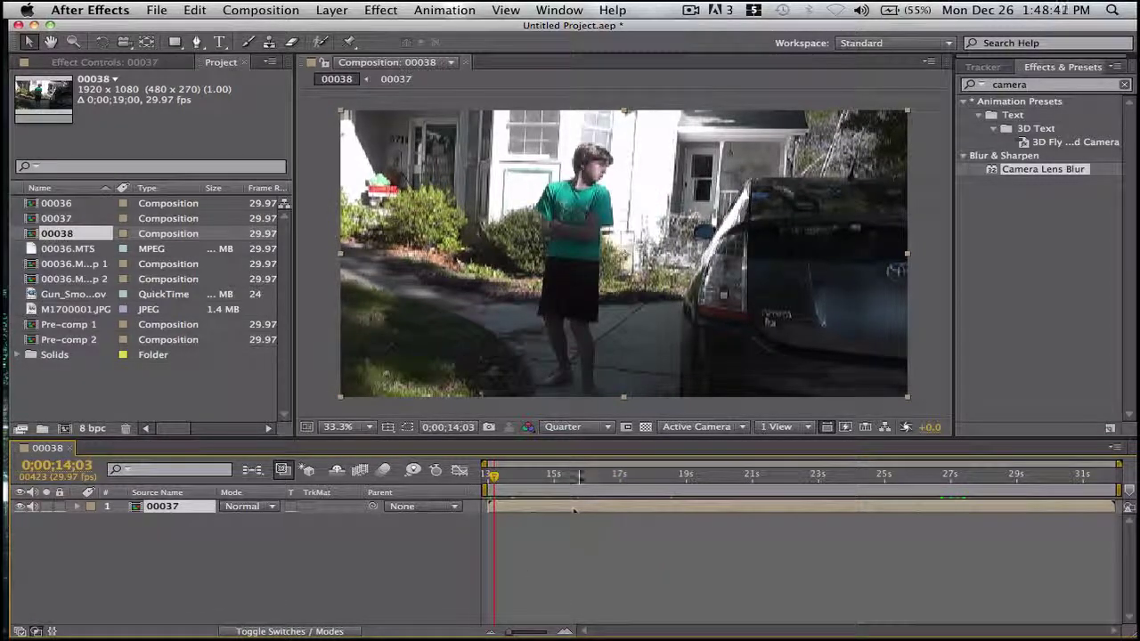
{"action": "mouse_move", "coordinate": [577, 478]}
{"action": "left_mouse_down"}
{"action": "mouse_move", "coordinate": [615, 478]}
{"action": "mouse_move", "coordinate": [573, 480]}
{"action": "left_mouse_up"}
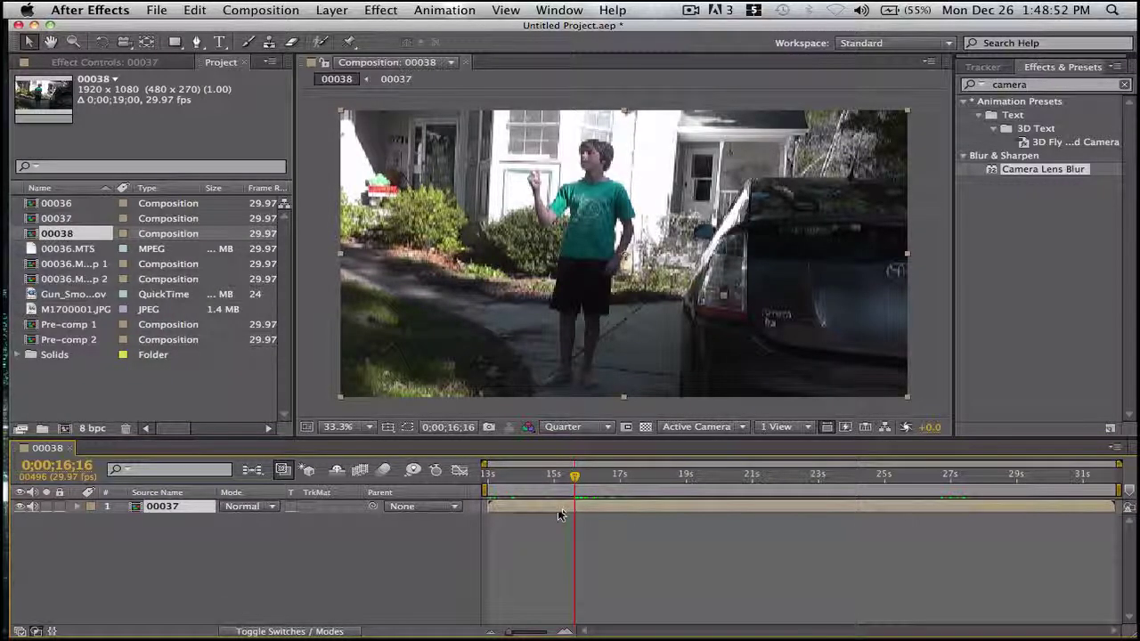
{"action": "key", "text": "super+shift+d"}
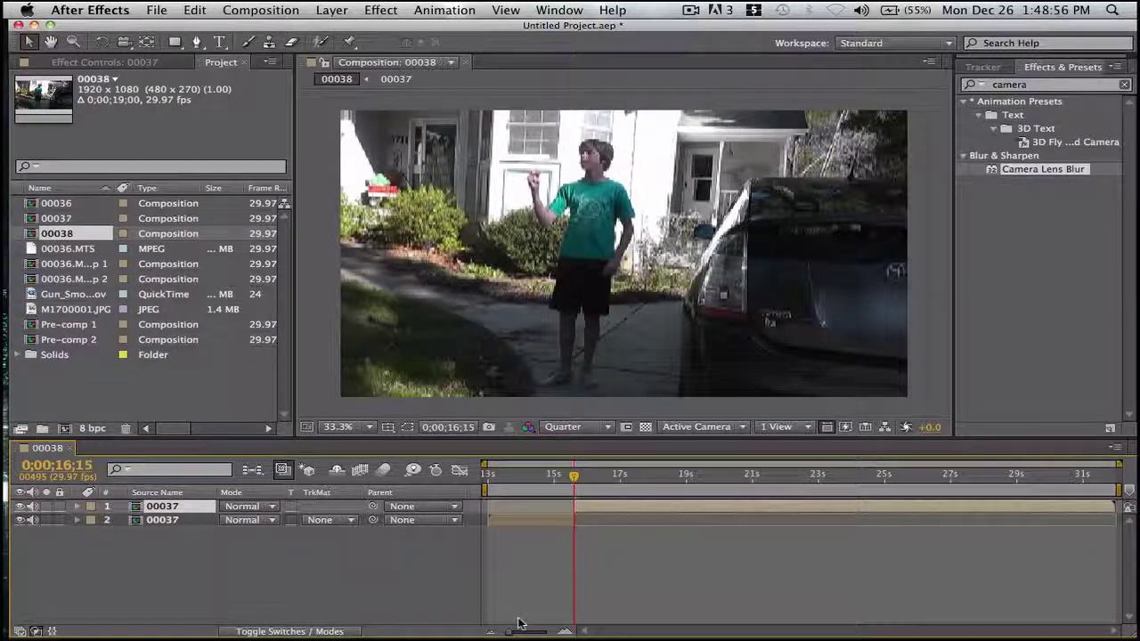
- Split the later 00037 segment at 0;00;16;19 and split the remainder again at 0;00;24;21
{"action": "key", "text": "Page_Down"}
{"action": "key", "text": "Page_Down"}
{"action": "key", "text": "Page_Down"}
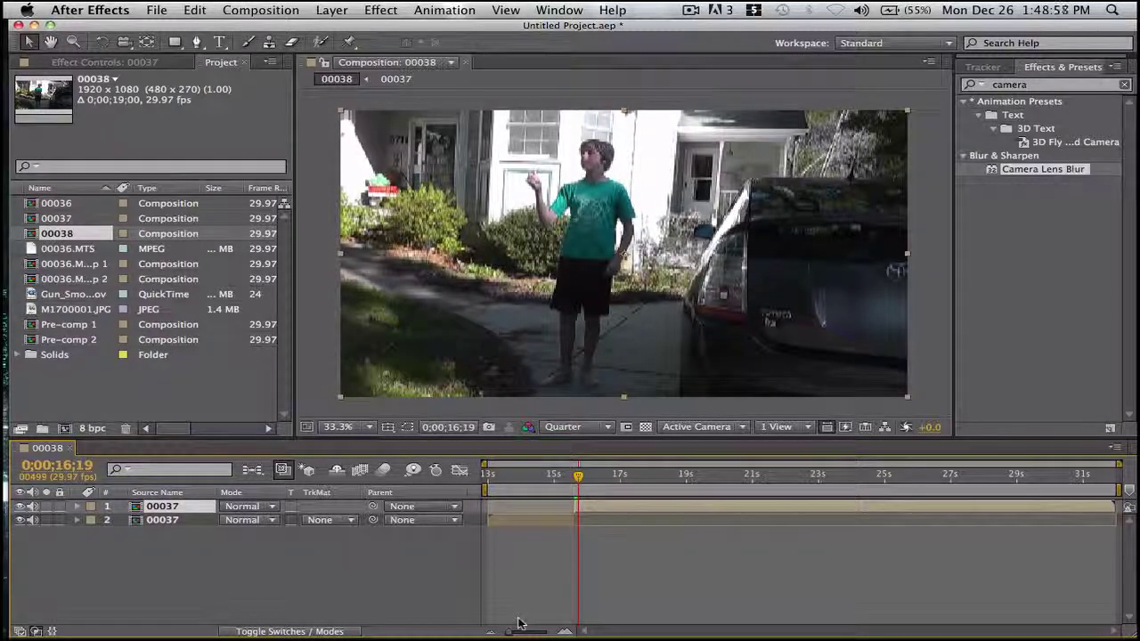
{"action": "key", "text": "super+d"}
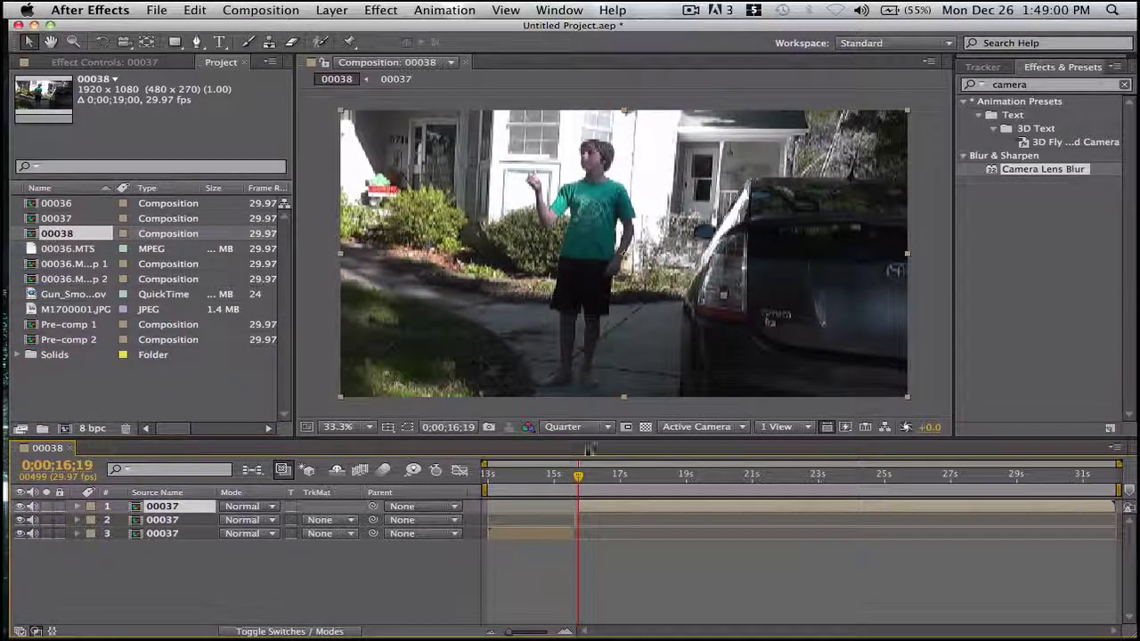
{"action": "key", "text": "alt+bracketleft"}
{"action": "left_click_drag", "start_coordinate": [579, 477], "coordinate": [844, 475]}
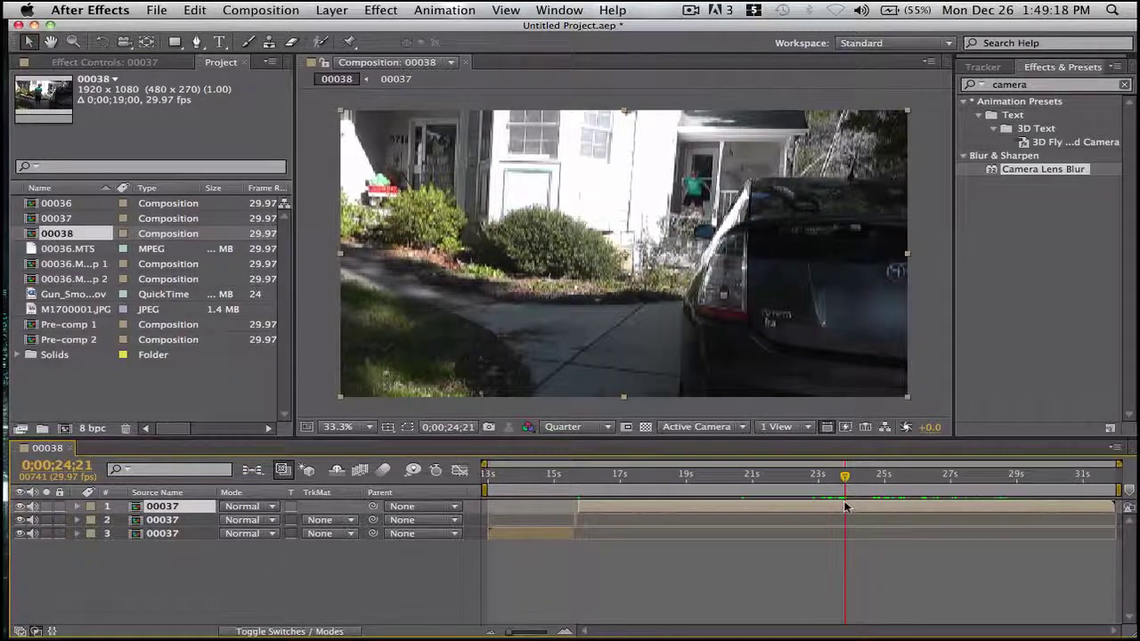
{"action": "key", "text": "super+shift+d"}
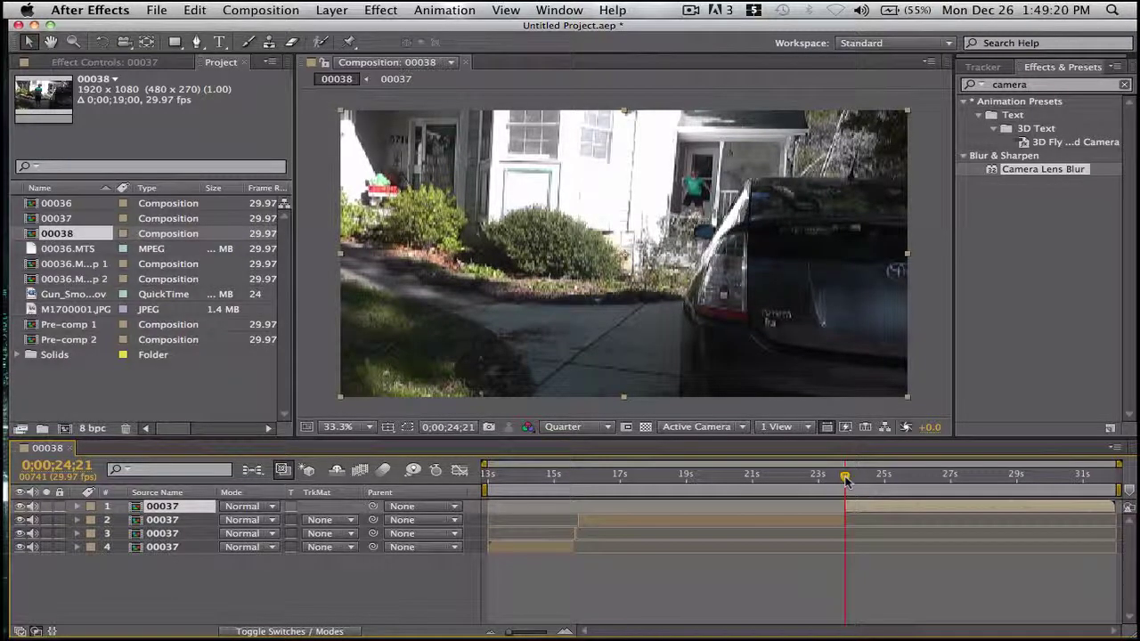
- Split the long middle 00037 segment at 0;00;24;19 to isolate a two-frame piece before the last segment
{"action": "left_click_drag", "start_coordinate": [844, 477], "coordinate": [846, 479]}
{"action": "left_click", "coordinate": [575, 633]}
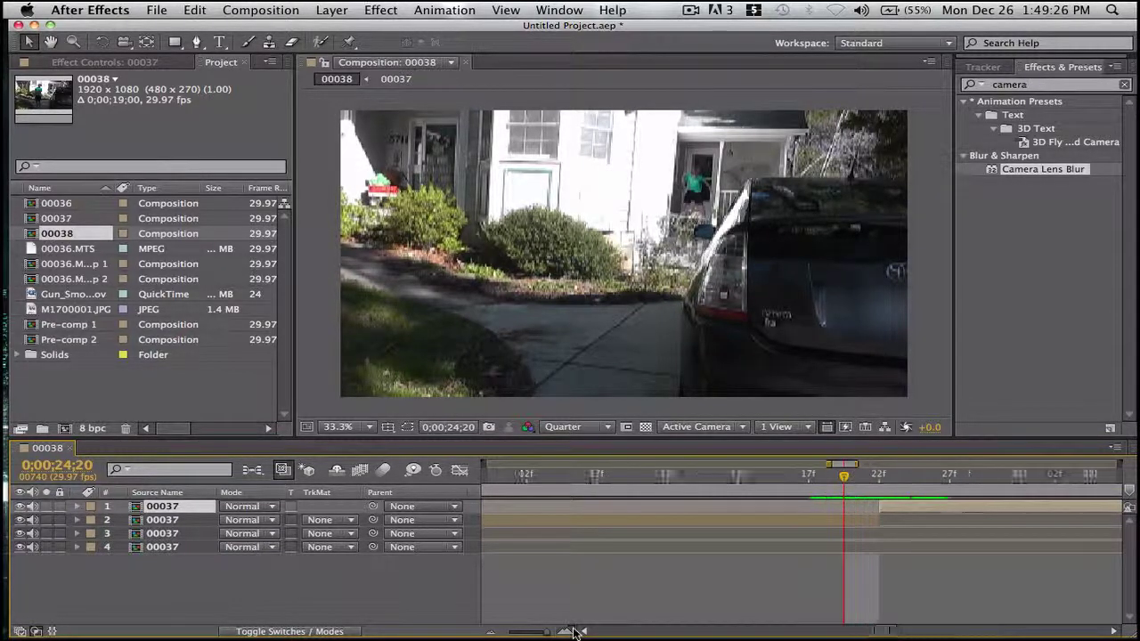
{"action": "left_click", "coordinate": [877, 477]}
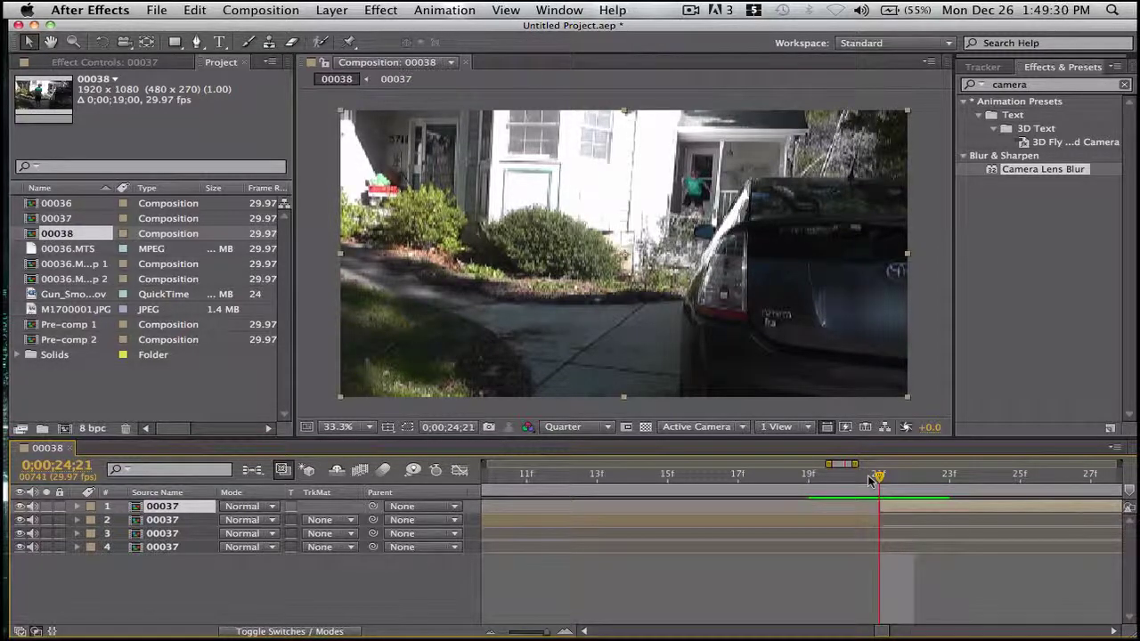
{"action": "key", "text": "Page_Up"}
{"action": "key", "text": "Page_Up"}
{"action": "key", "text": "Page_Up"}
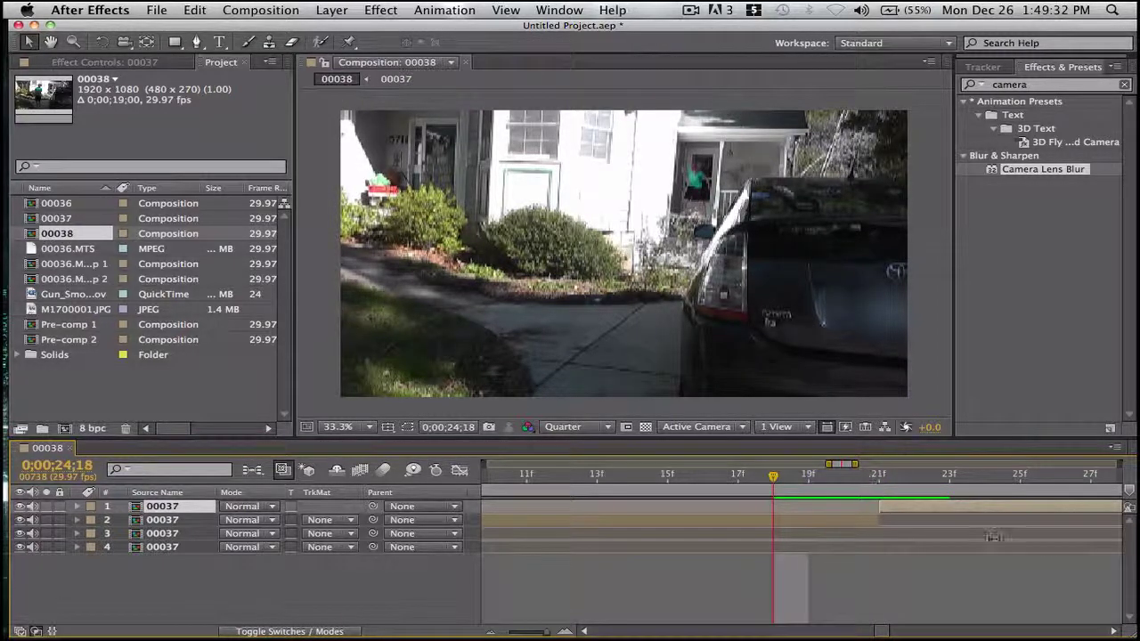
{"action": "left_click", "coordinate": [820, 523]}
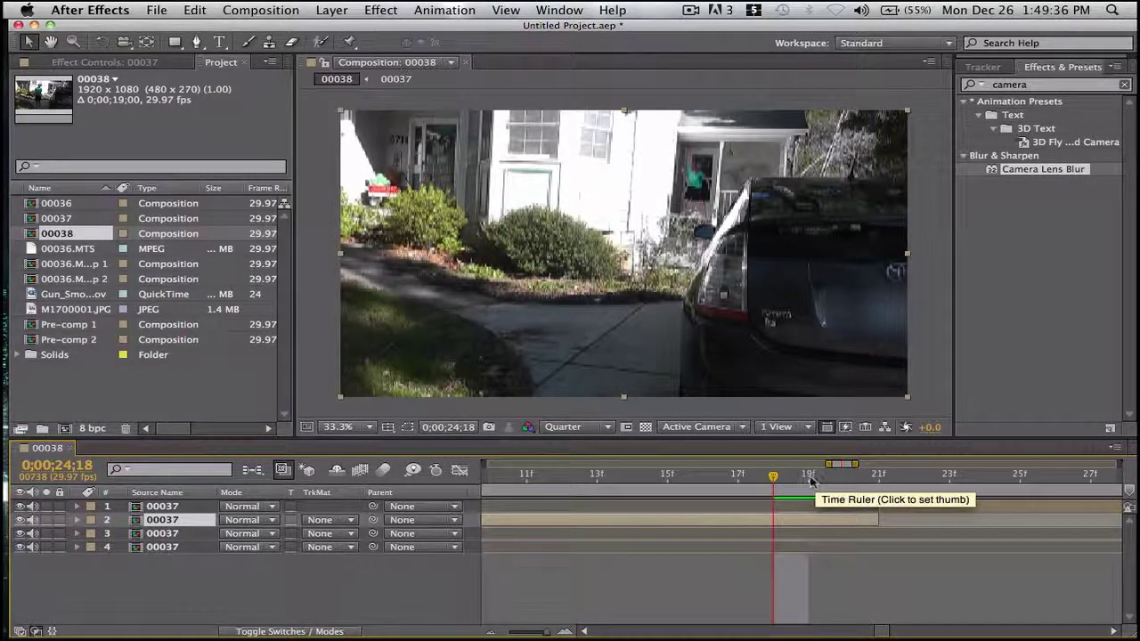
{"action": "left_click", "coordinate": [821, 488]}
{"action": "key", "text": "super+shift+d"}
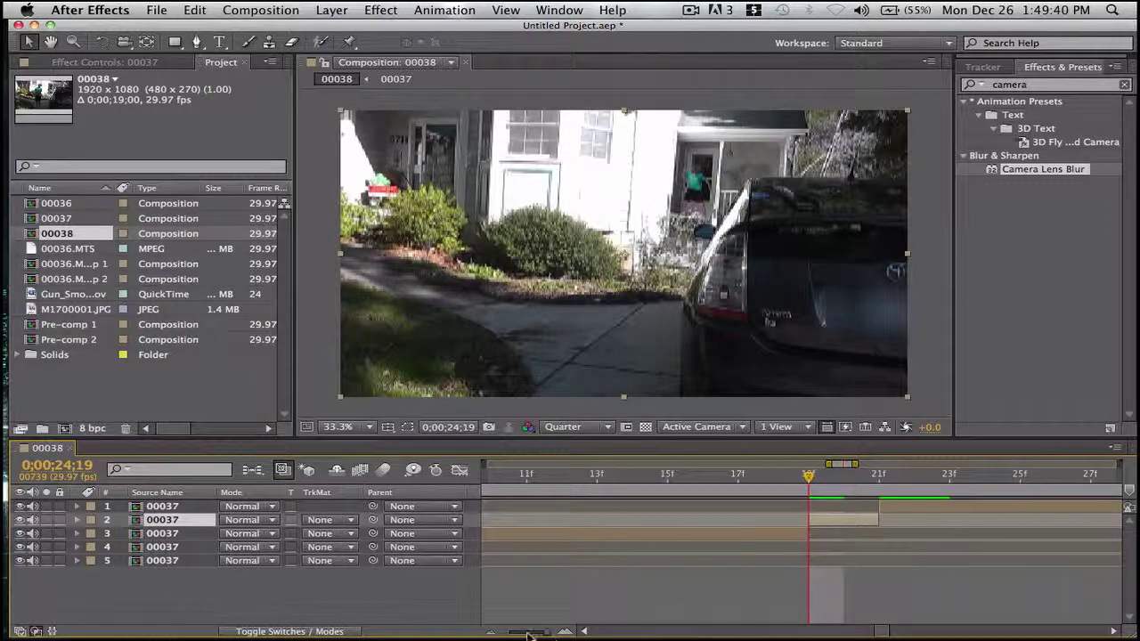
- Delete the long 00037 segment between 0;00;16;19 and 0;00;24;19
{"action": "left_click_drag", "start_coordinate": [529, 634], "coordinate": [513, 634]}
{"action": "left_click", "coordinate": [679, 538]}
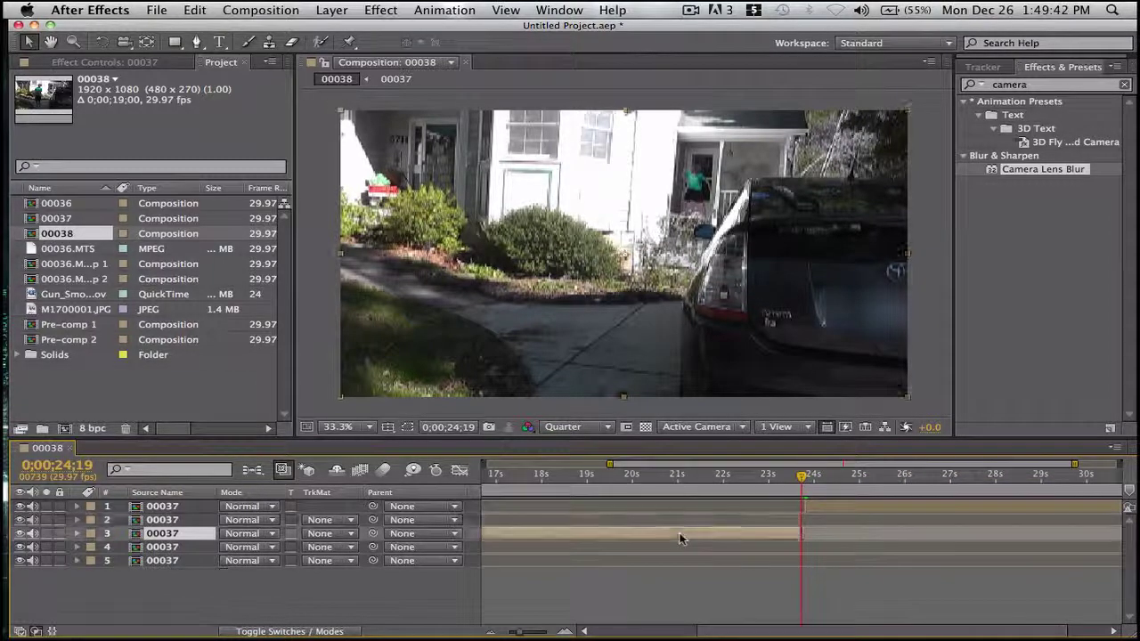
{"action": "key", "text": "Delete"}
- Move the last two 00037 segments earlier together so they directly follow the short segment ending at 0;00;16;19
{"action": "left_click", "coordinate": [168, 508]}
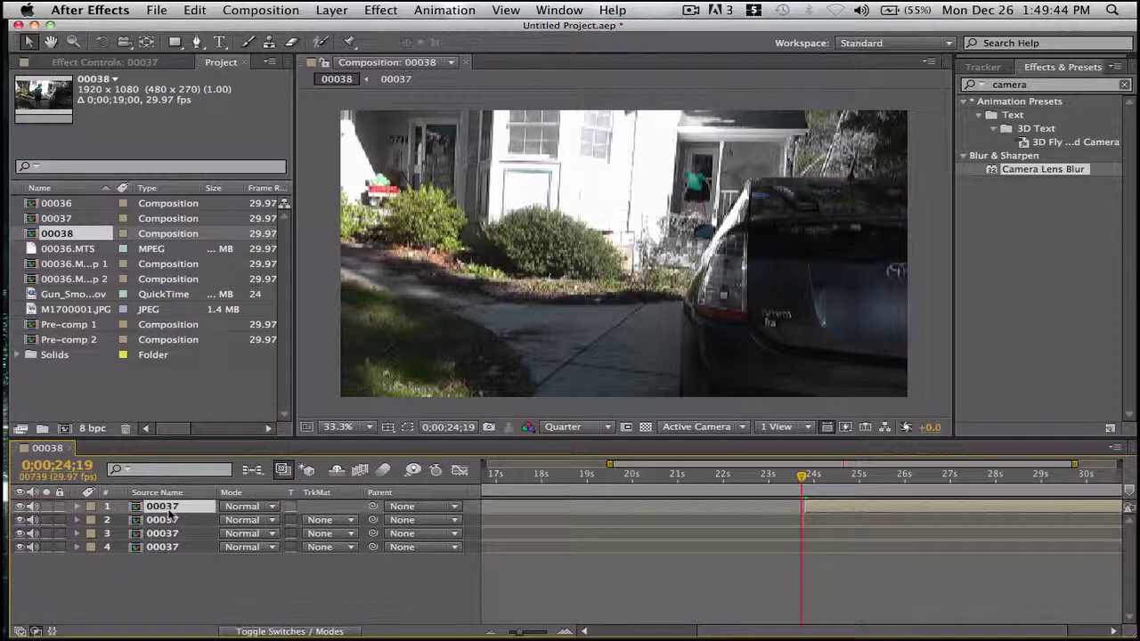
{"action": "left_click", "coordinate": [170, 521], "text": "shift"}
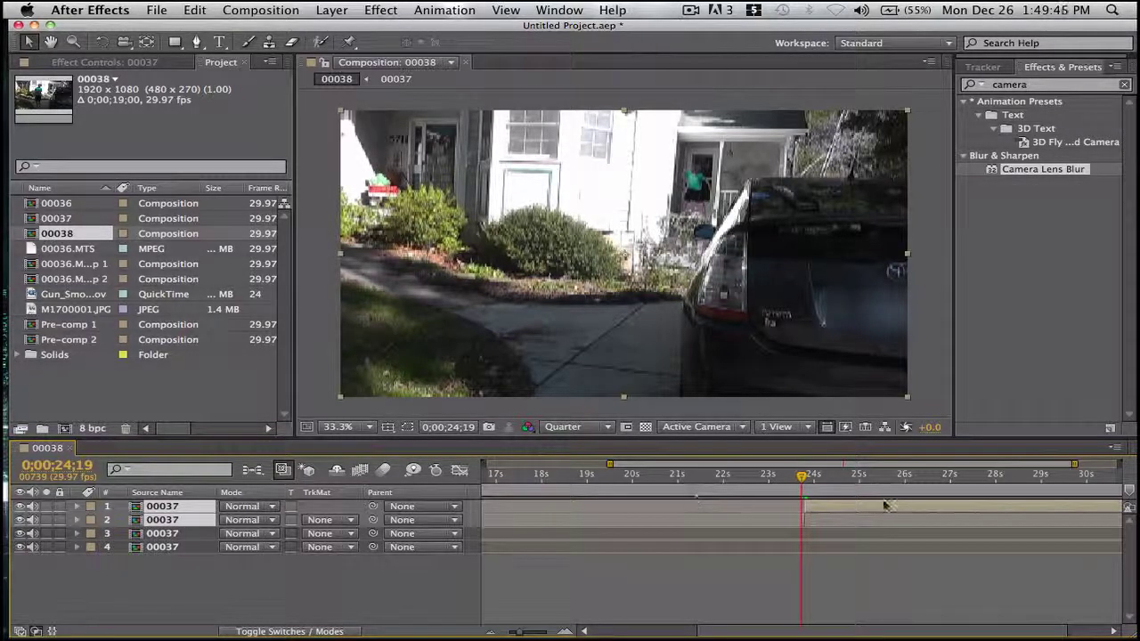
{"action": "left_click_drag", "start_coordinate": [884, 506], "coordinate": [555, 519]}
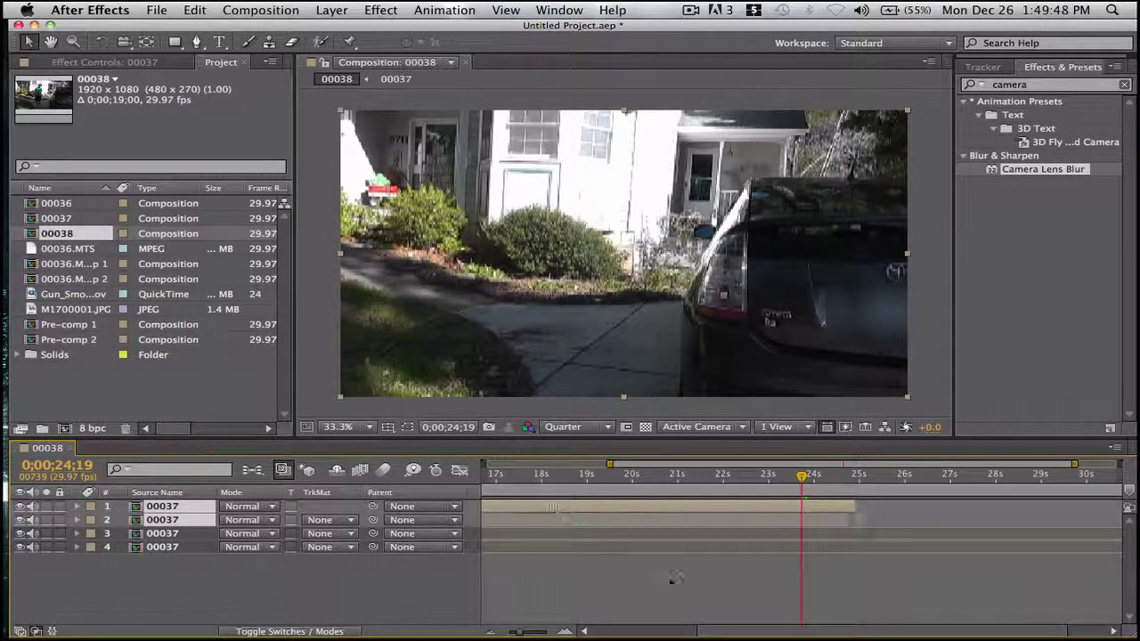
{"action": "left_click_drag", "start_coordinate": [730, 628], "coordinate": [674, 632]}
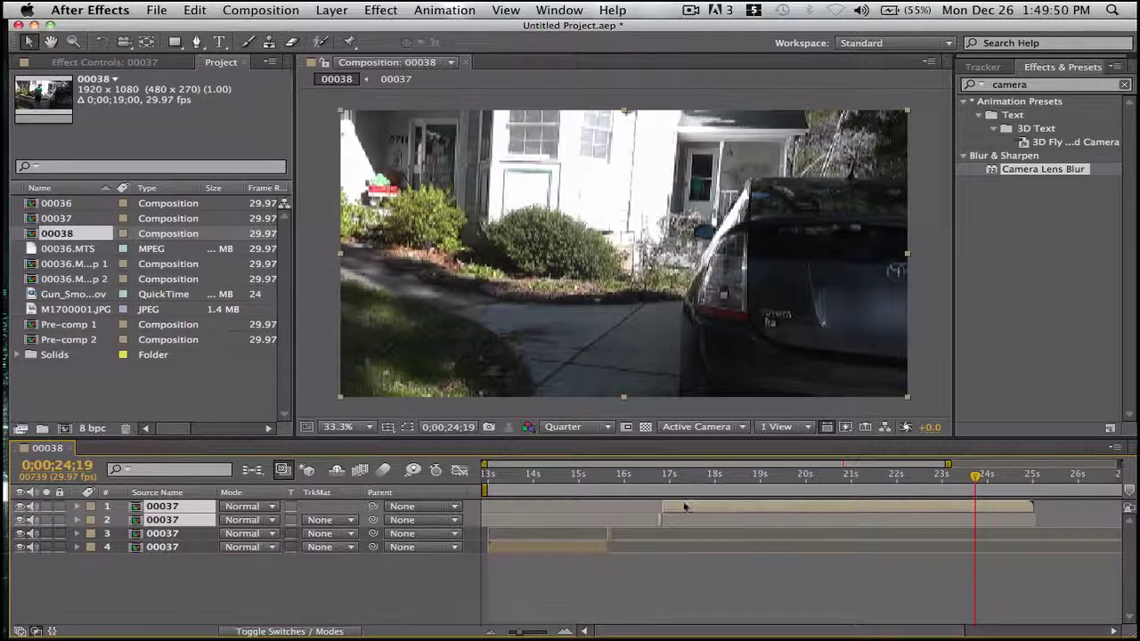
{"action": "left_click_drag", "start_coordinate": [679, 508], "coordinate": [645, 509]}
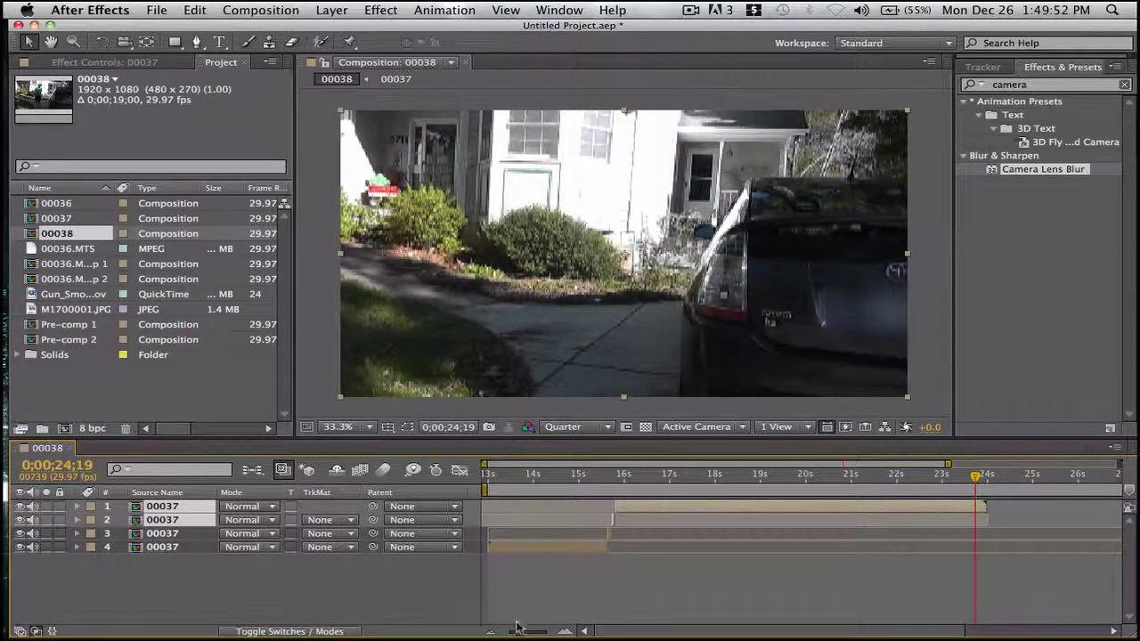
{"action": "left_click_drag", "start_coordinate": [519, 629], "coordinate": [545, 631]}
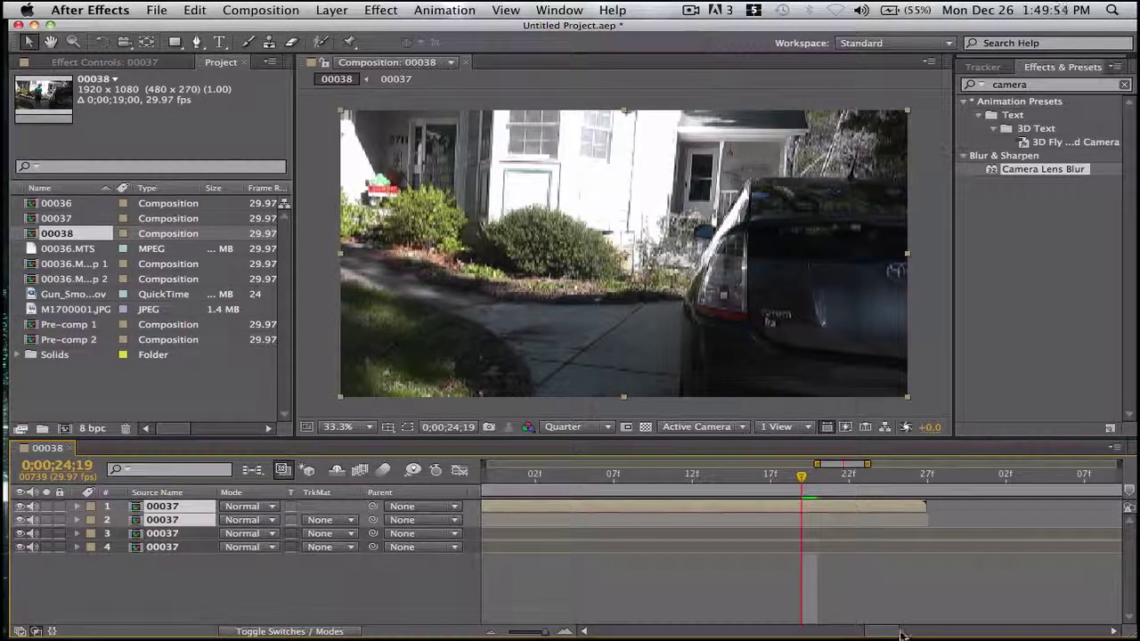
{"action": "left_click_drag", "start_coordinate": [895, 635], "coordinate": [672, 630]}
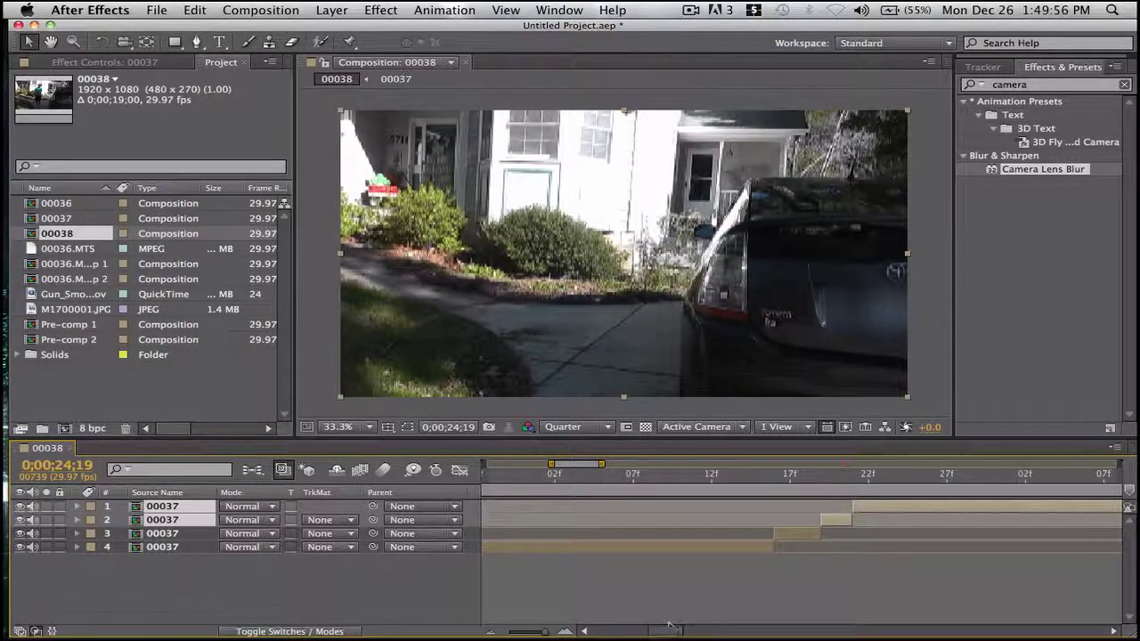
{"action": "mouse_move", "coordinate": [821, 488]}
{"action": "left_mouse_down"}
{"action": "mouse_move", "coordinate": [792, 488]}
{"action": "mouse_move", "coordinate": [857, 488]}
{"action": "mouse_move", "coordinate": [777, 481]}
{"action": "mouse_move", "coordinate": [855, 481]}
{"action": "mouse_move", "coordinate": [792, 481]}
{"action": "mouse_move", "coordinate": [807, 481]}
{"action": "left_mouse_up"}
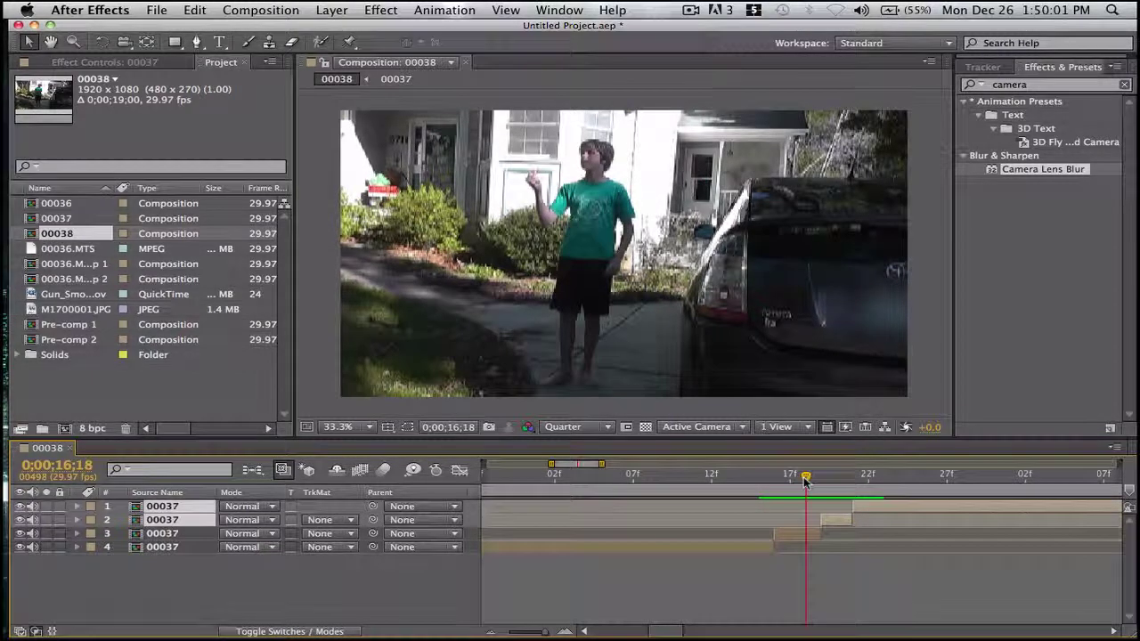
- Pre-compose the two short 00037 segments separately, leaving all attributes in composition 00038
{"action": "left_click", "coordinate": [796, 538]}
{"action": "key", "text": "super+shift+c"}
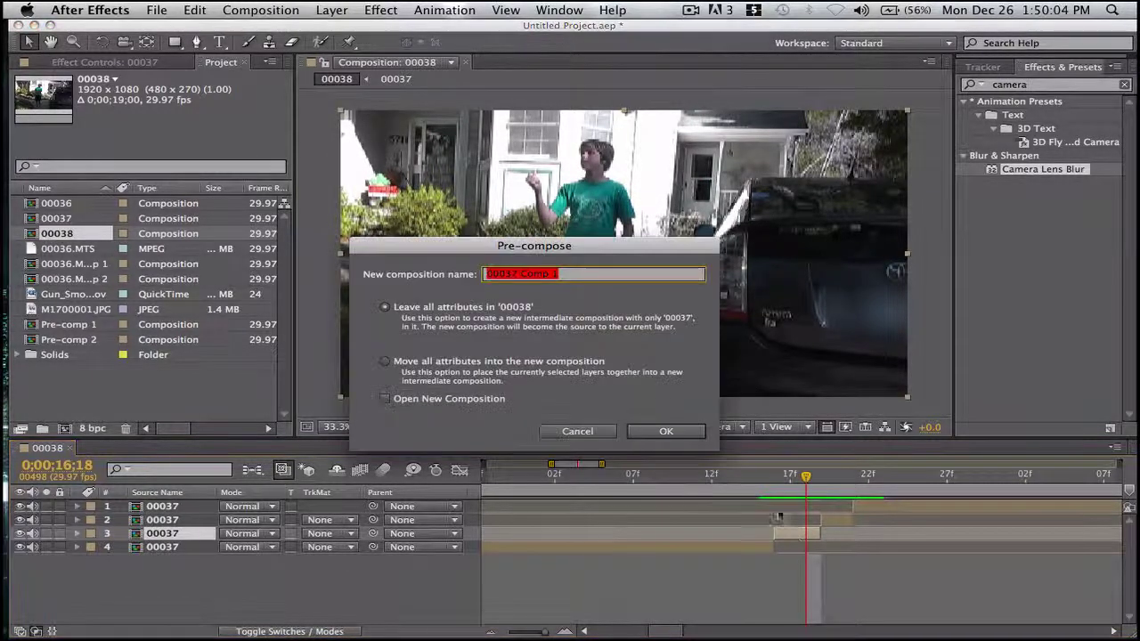
{"action": "key", "text": "Return"}
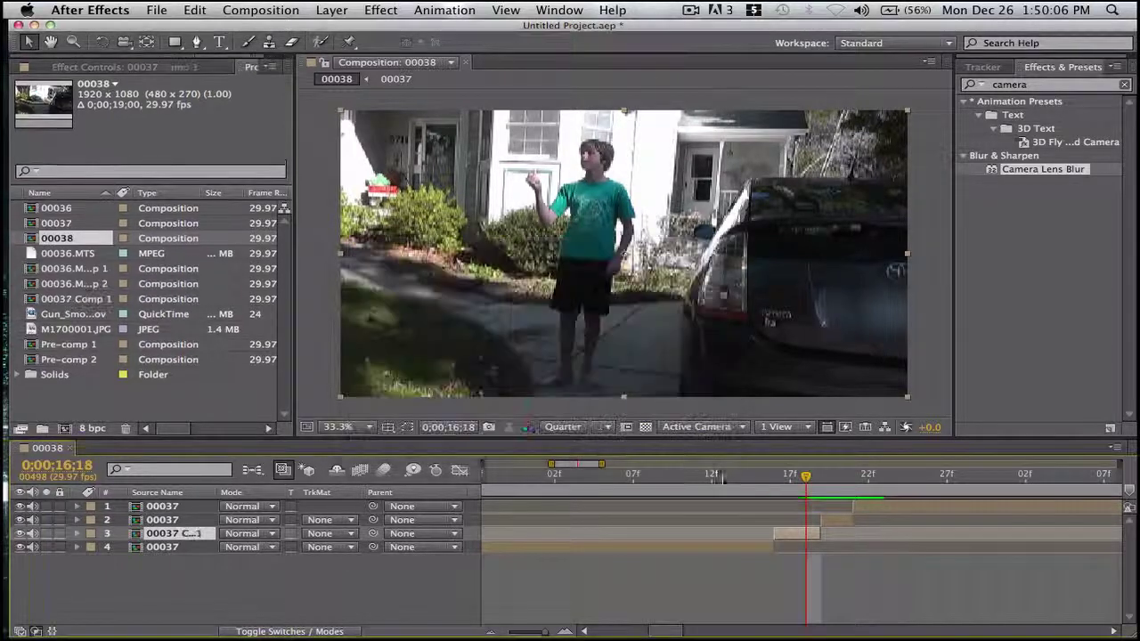
{"action": "left_click", "coordinate": [826, 521]}
{"action": "key", "text": "super+shift+c"}
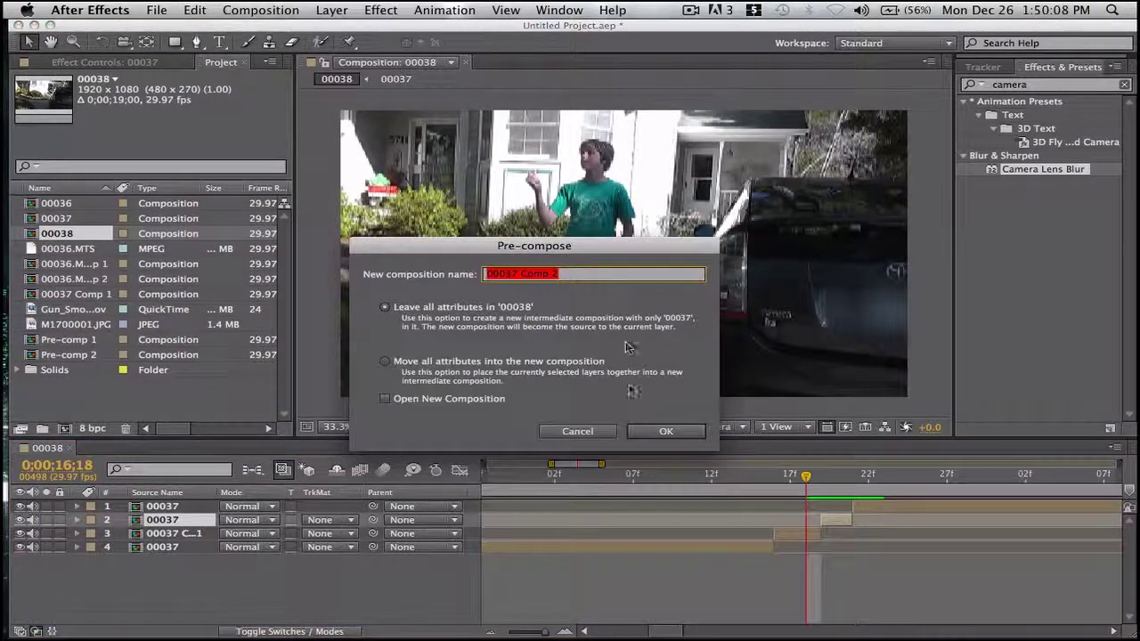
{"action": "left_click", "coordinate": [664, 432]}
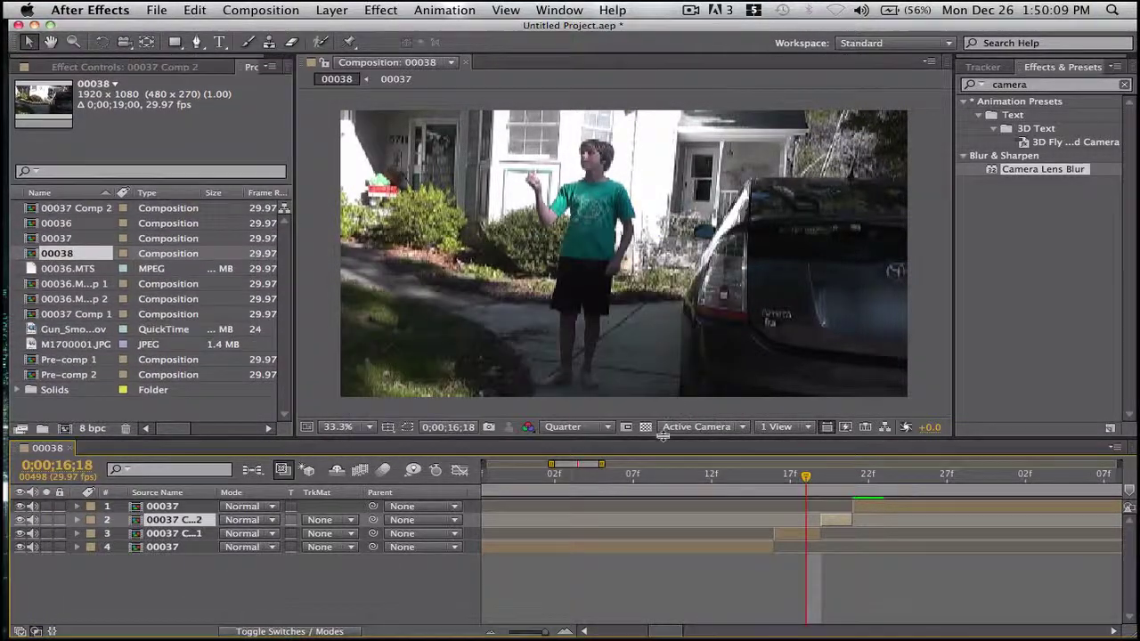
- Set the current time to the start of the first short segment, 0;00;16;16, and open its pre-comp 00037 Comp 1
{"action": "double_click", "coordinate": [801, 534]}
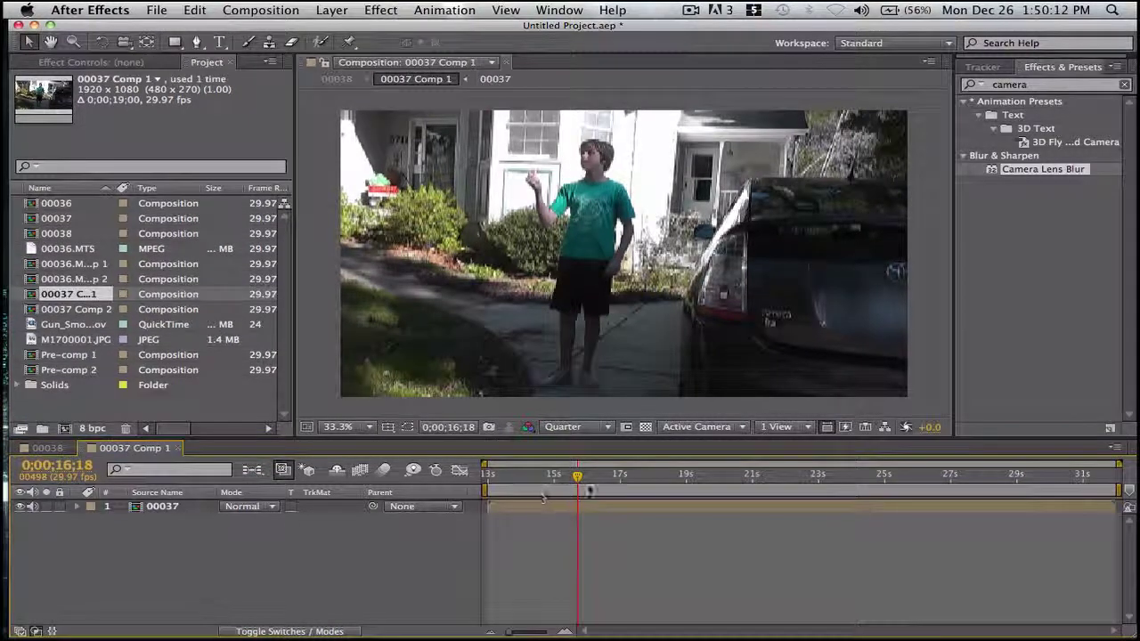
{"action": "left_click", "coordinate": [40, 449]}
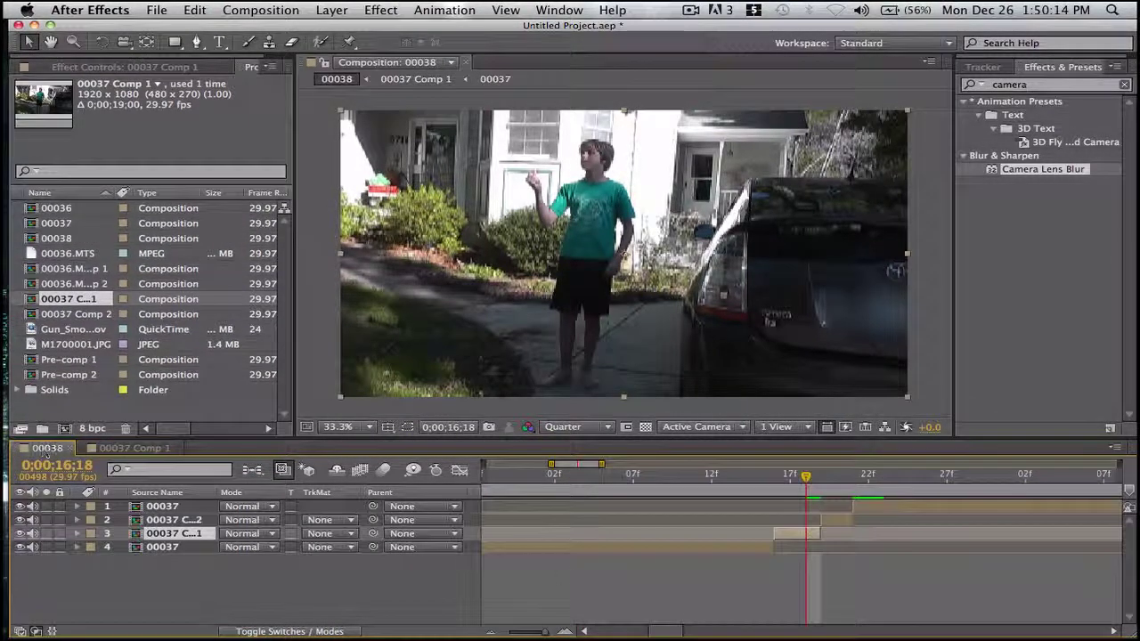
{"action": "left_click_drag", "start_coordinate": [795, 486], "coordinate": [774, 482]}
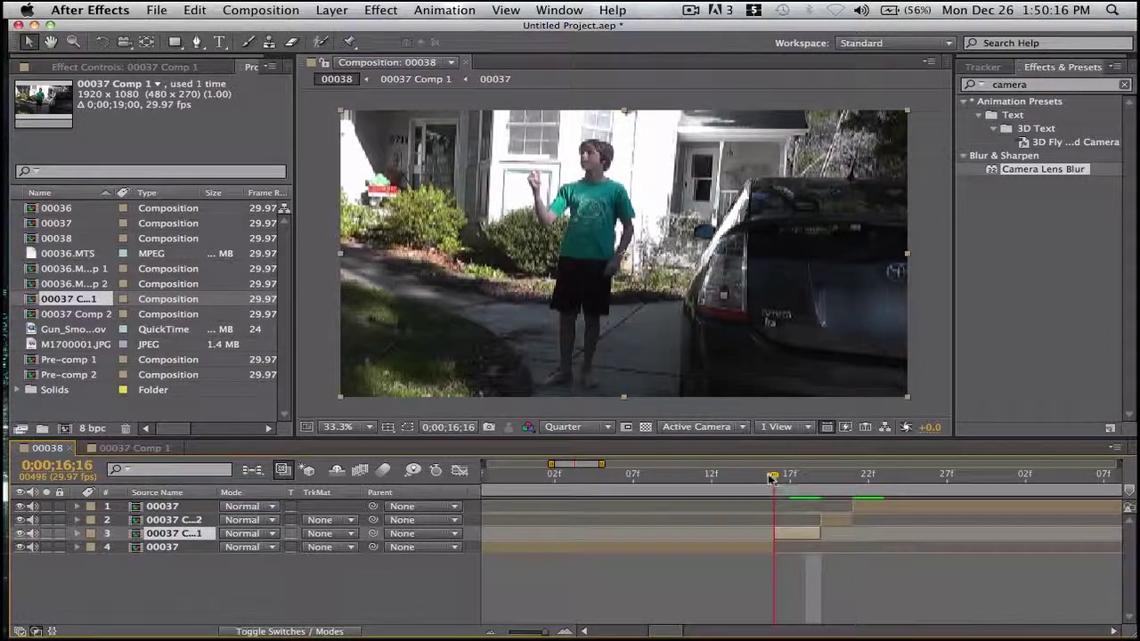
{"action": "left_click", "coordinate": [136, 449]}
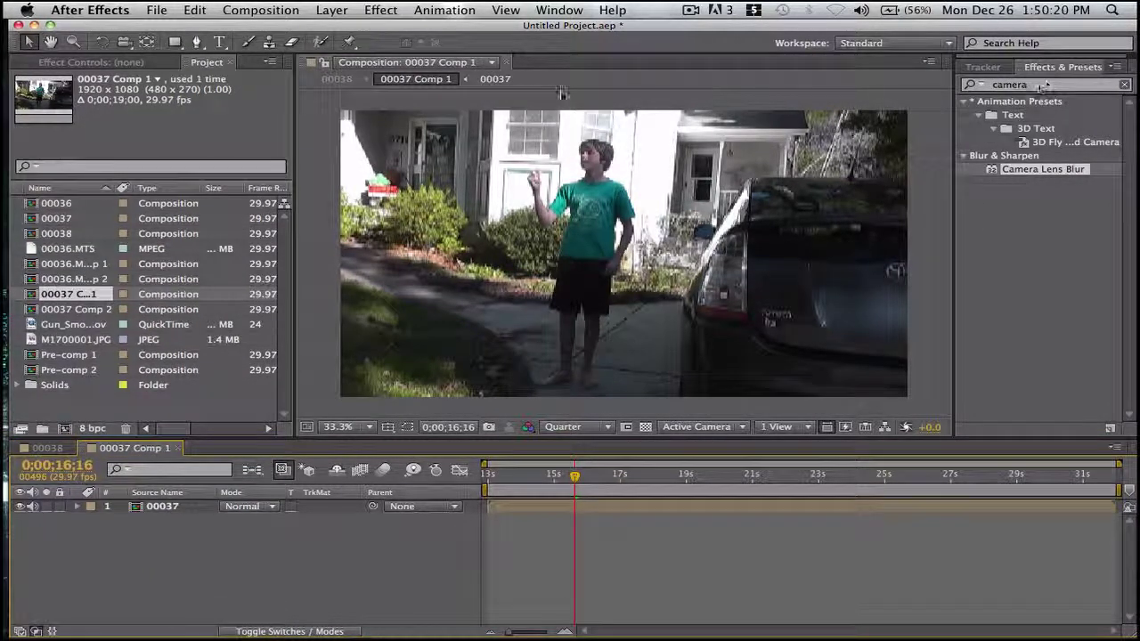
- Add a red 1920 × 1080 px solid layer above the footage in 00037 Comp 1
{"action": "left_click", "coordinate": [381, 10]}
{"action": "mouse_move", "coordinate": [331, 10]}
{"action": "left_click", "coordinate": [231, 547]}
{"action": "left_click", "coordinate": [331, 10]}
{"action": "mouse_move", "coordinate": [491, 33]}
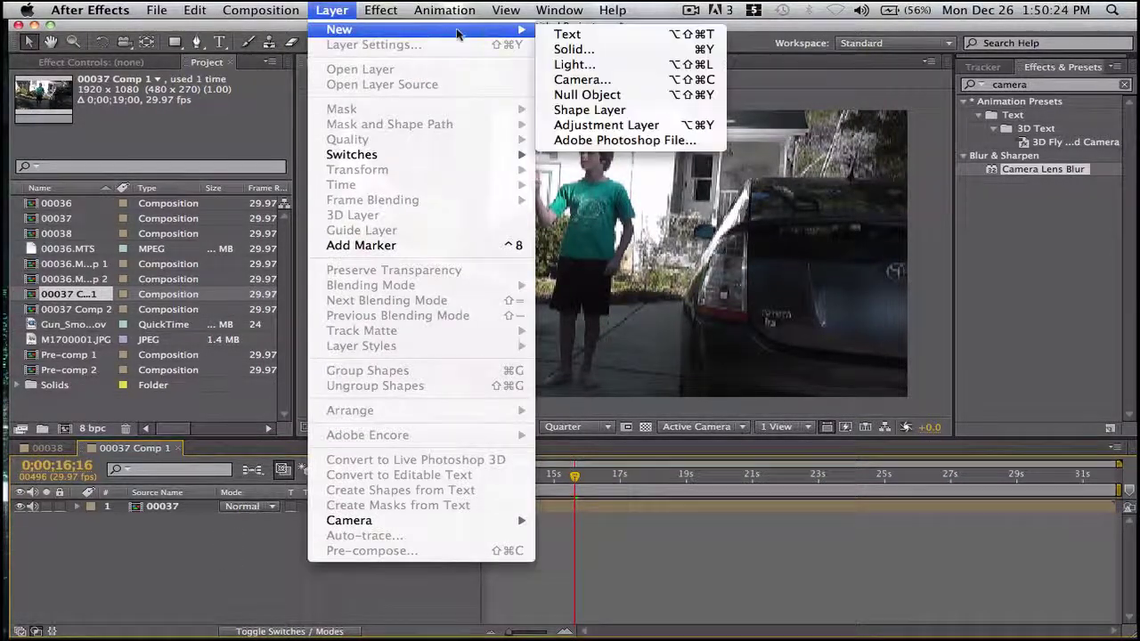
{"action": "left_click", "coordinate": [623, 50]}
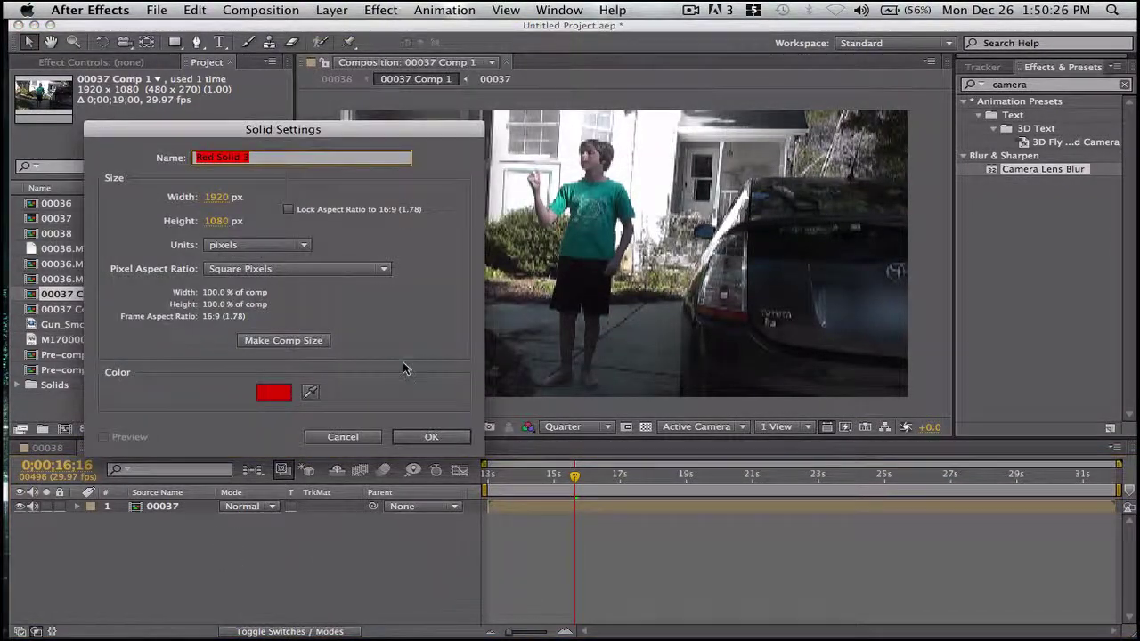
{"action": "key", "text": "Return"}
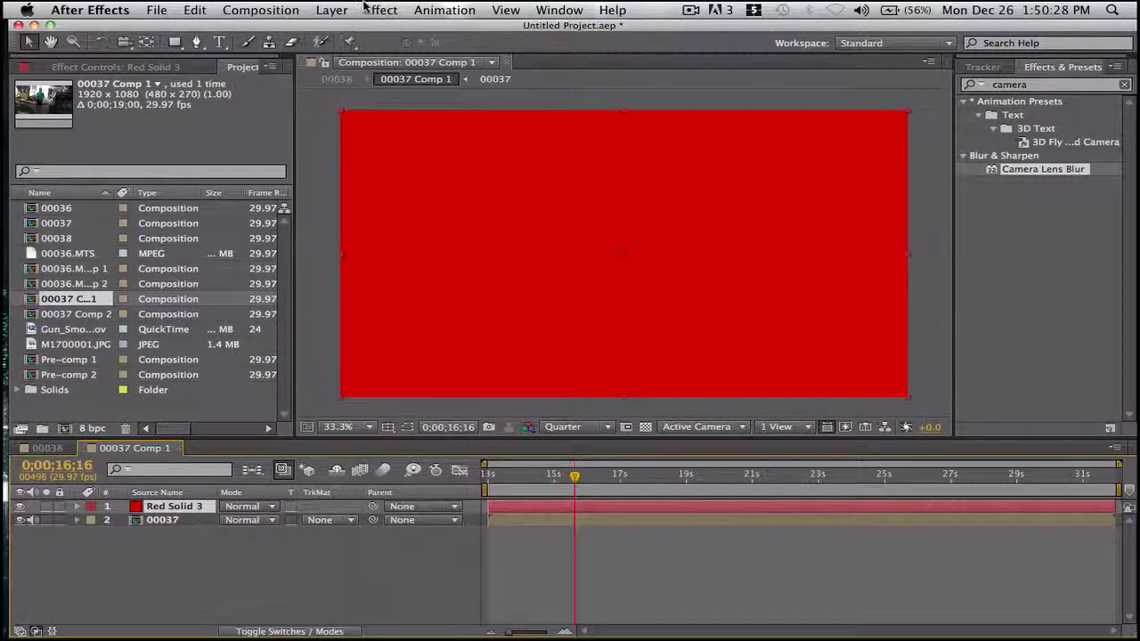
- Apply Fractal Noise to the red solid in 00037 Comp 1, with fractal type Swirly and contrast 108
{"action": "left_click", "coordinate": [381, 9]}
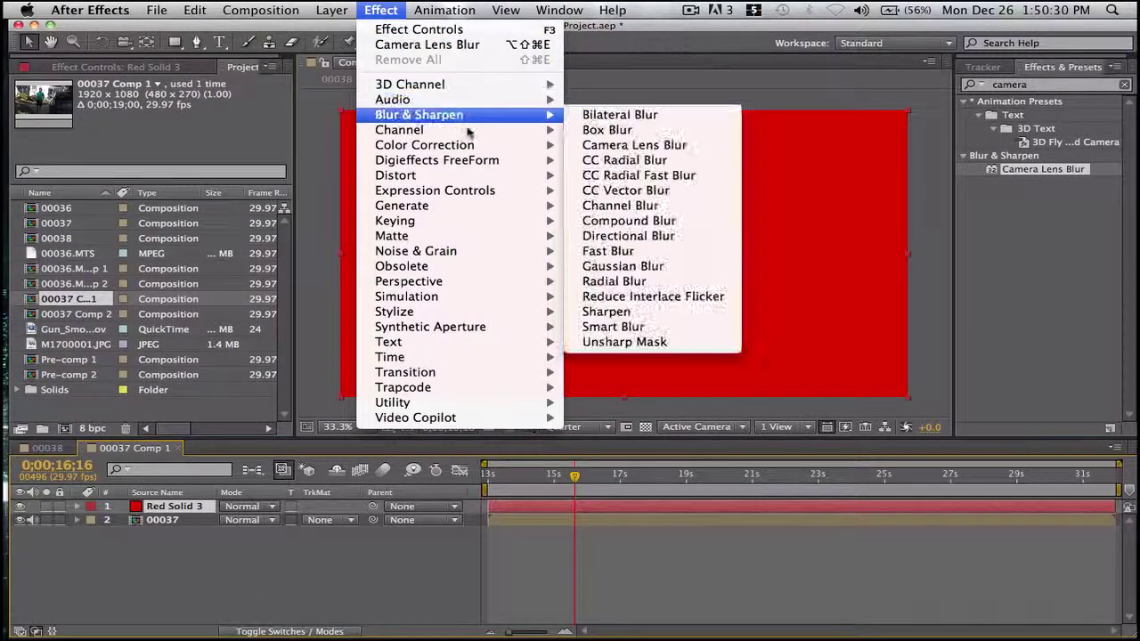
{"action": "mouse_move", "coordinate": [522, 257]}
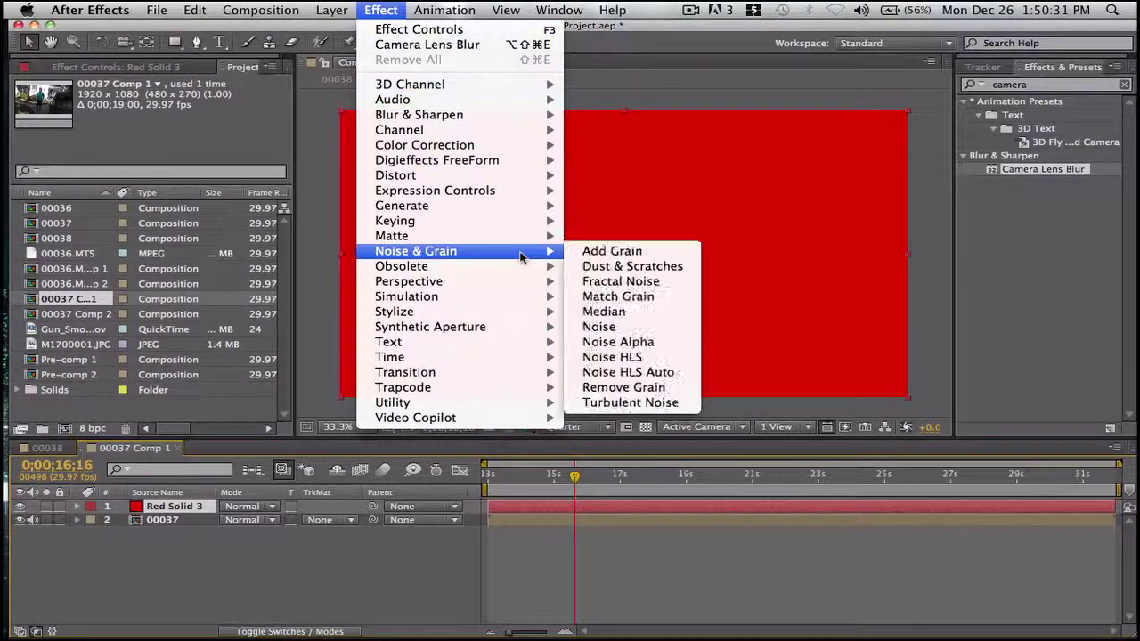
{"action": "left_click", "coordinate": [615, 282]}
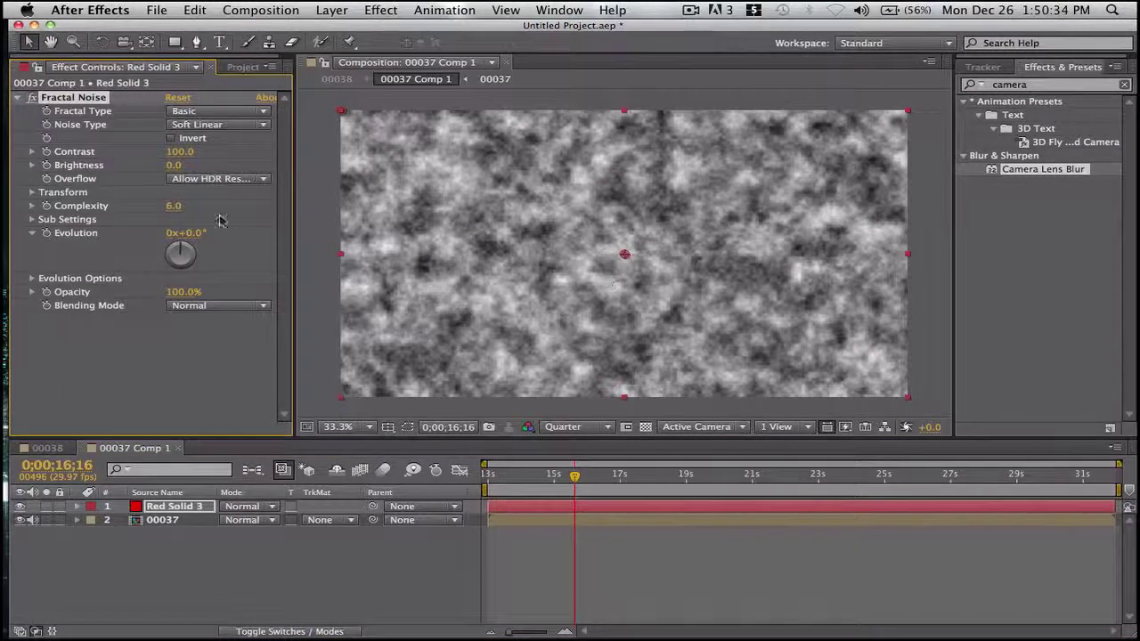
{"action": "left_click", "coordinate": [209, 111]}
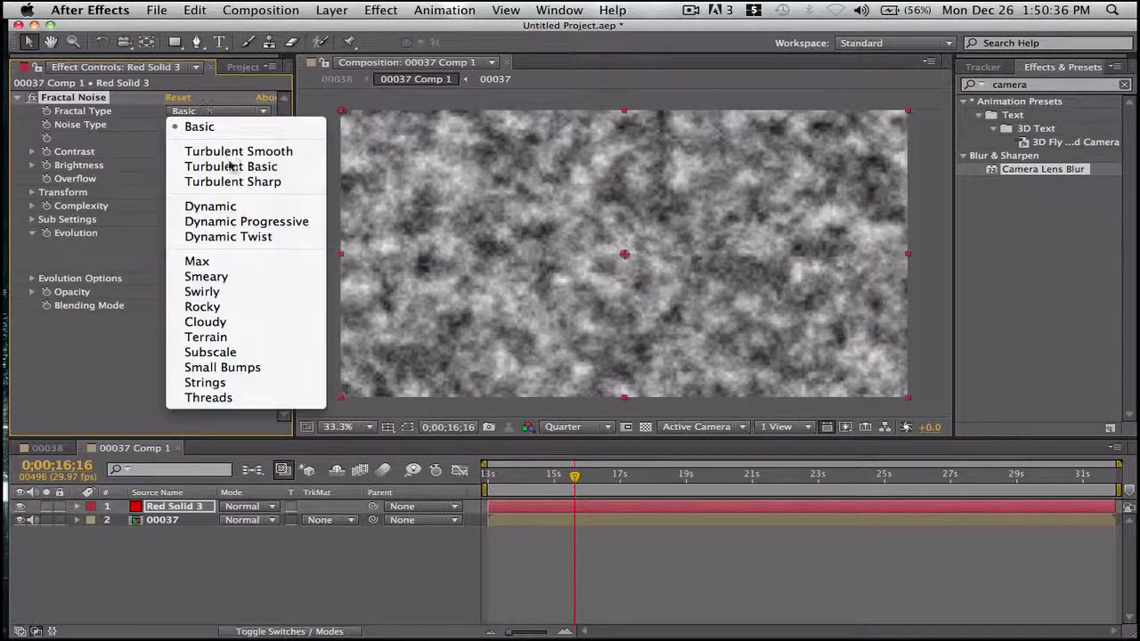
{"action": "left_click", "coordinate": [256, 295]}
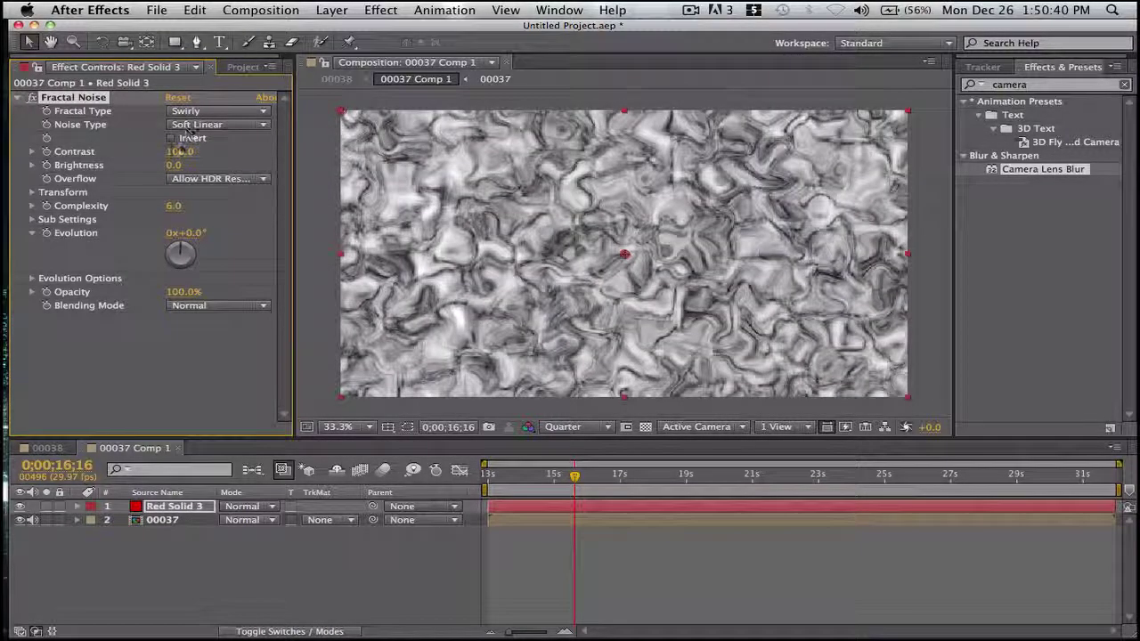
{"action": "left_click_drag", "start_coordinate": [180, 151], "coordinate": [187, 151]}
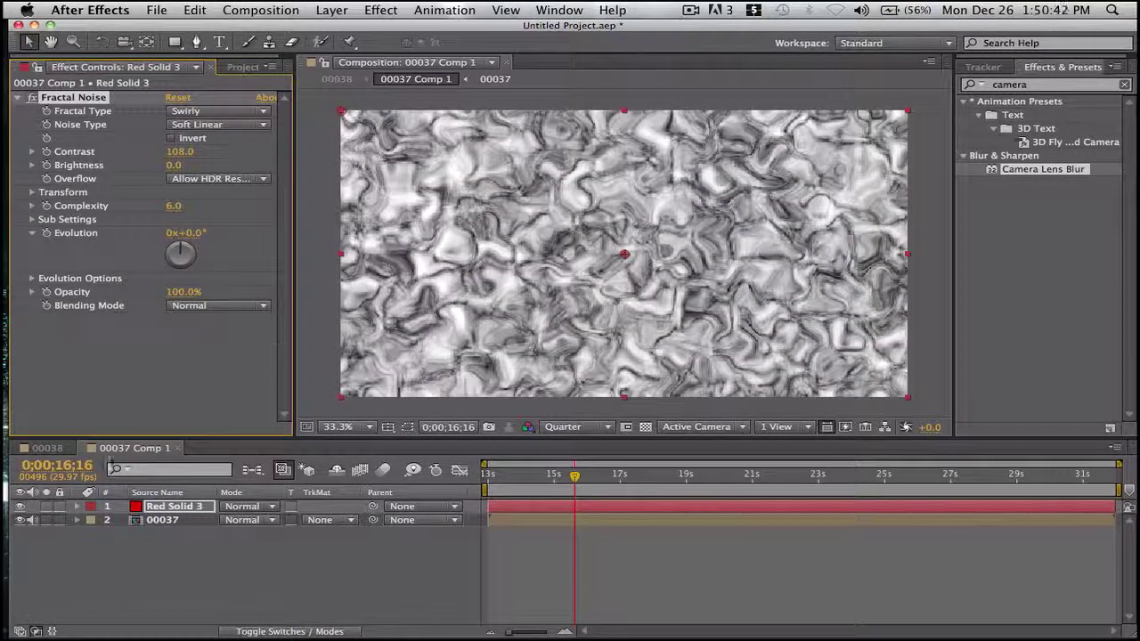
- Set the 00037 footage's track matte to Luma Matte using the red solid, and show the transparency grid
{"action": "left_click", "coordinate": [327, 520]}
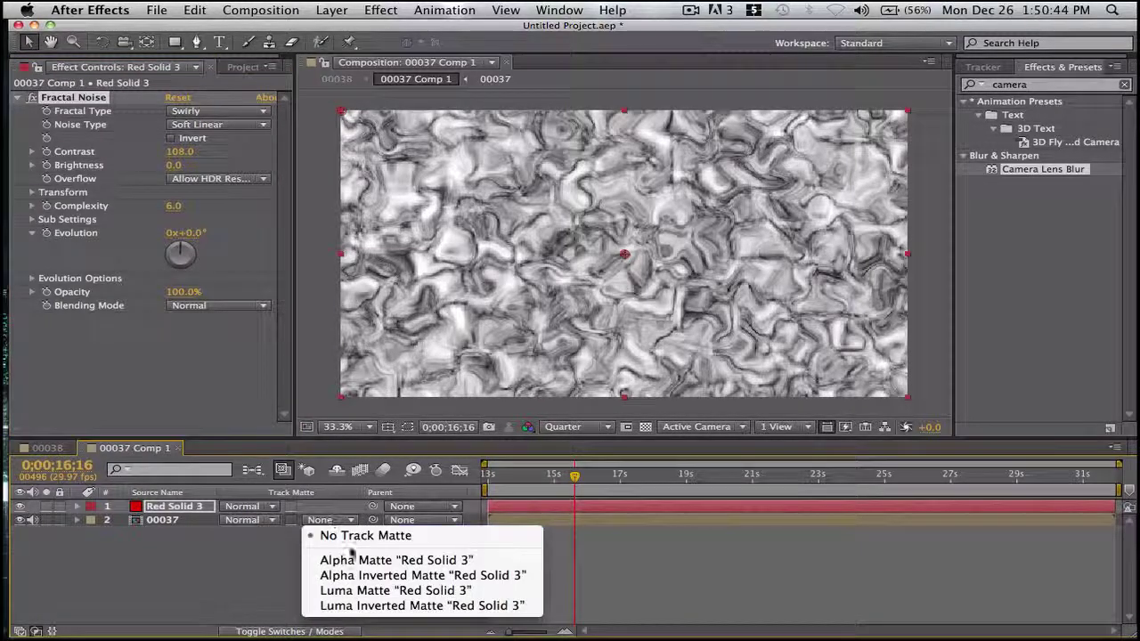
{"action": "left_click", "coordinate": [389, 590]}
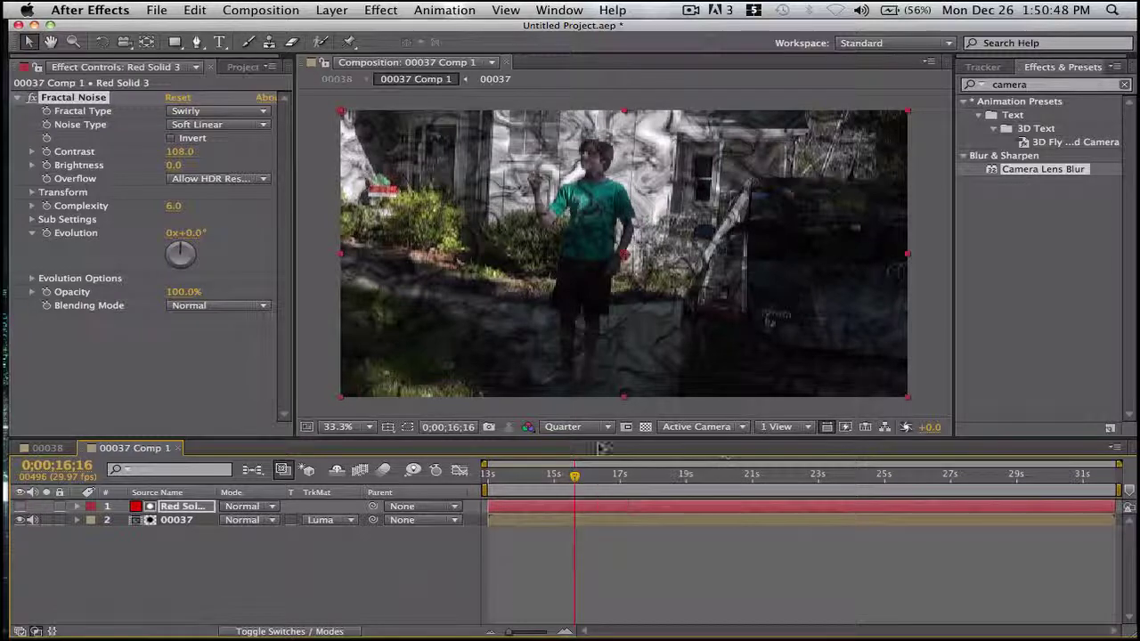
{"action": "left_click", "coordinate": [646, 426]}
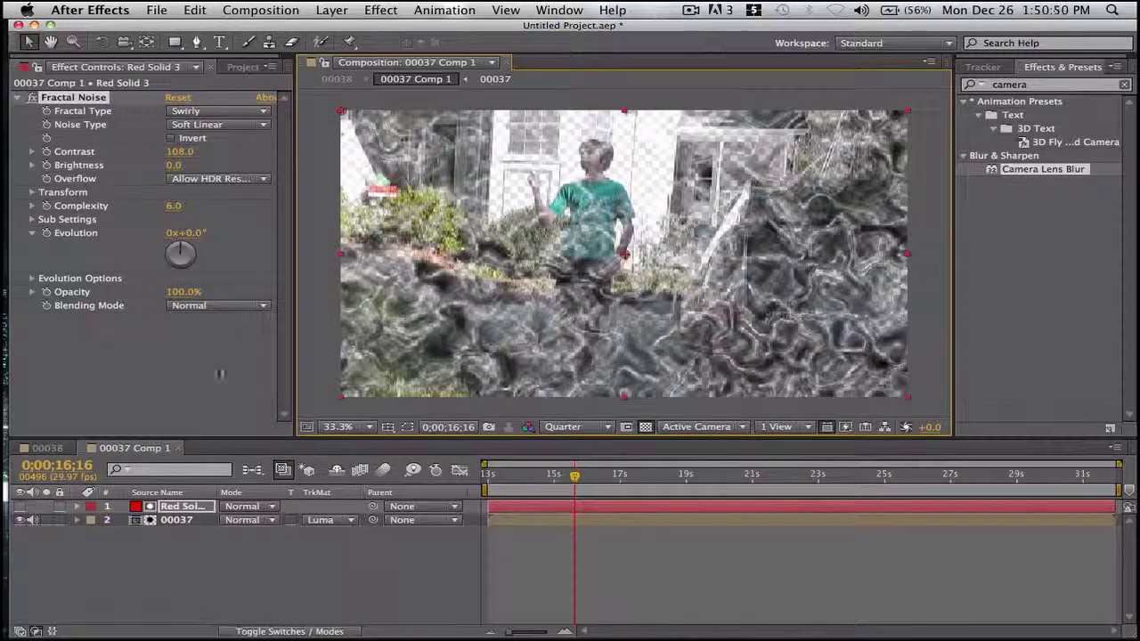
- Set the Fractal Noise contrast to 42 and start keyframing its contrast and brightness at 0;00;16;16
{"action": "left_click_drag", "start_coordinate": [182, 151], "coordinate": [118, 152]}
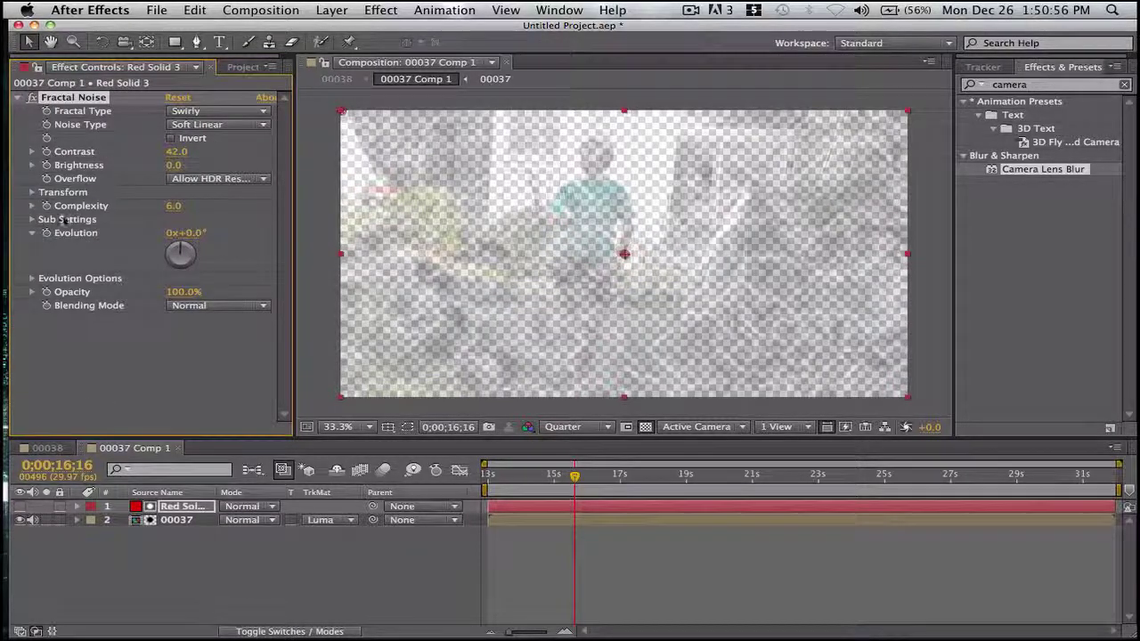
{"action": "left_click", "coordinate": [47, 152]}
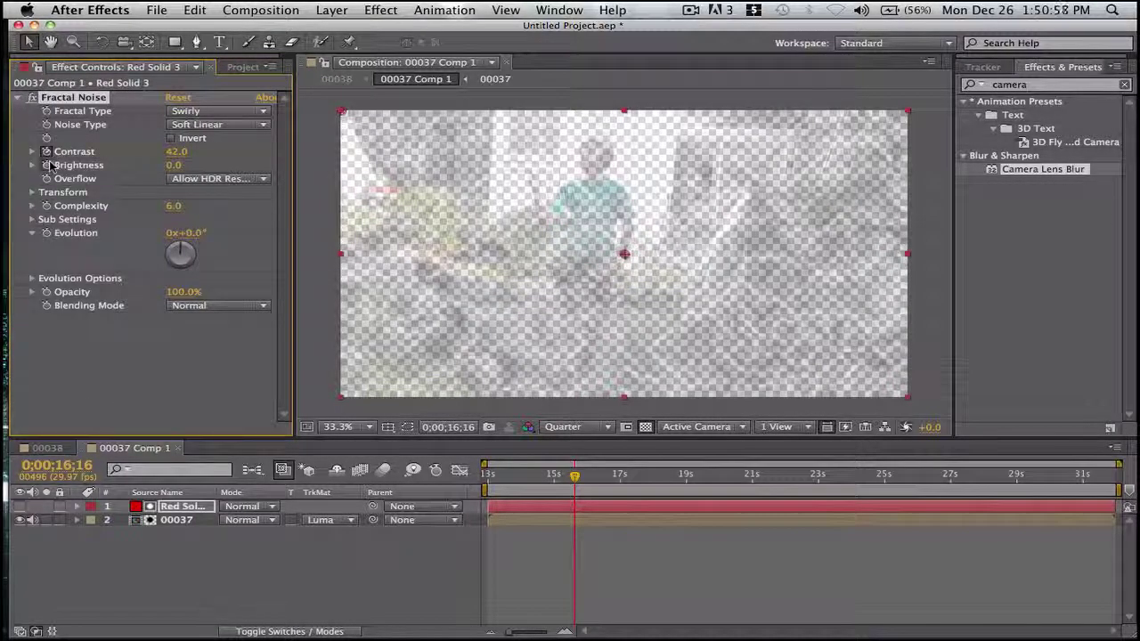
{"action": "left_click", "coordinate": [47, 164]}
- Advance composition 00038 to 0;00;16;18 and set the Fractal Noise contrast to 144 at that frame in 00037 Comp 1
{"action": "left_click", "coordinate": [49, 449]}
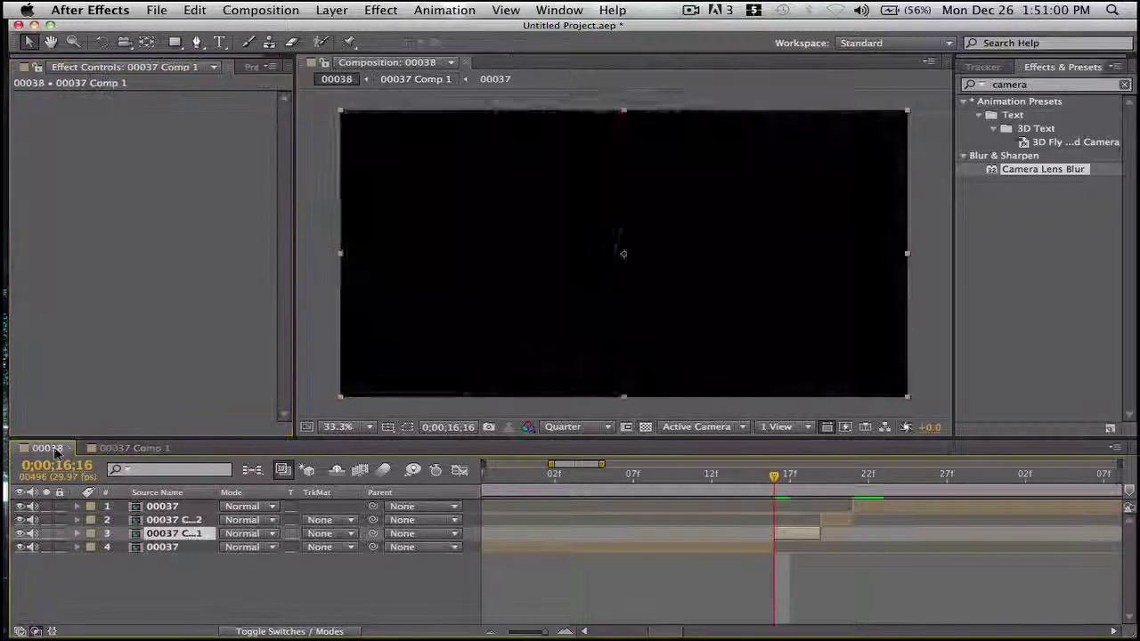
{"action": "left_click", "coordinate": [808, 479]}
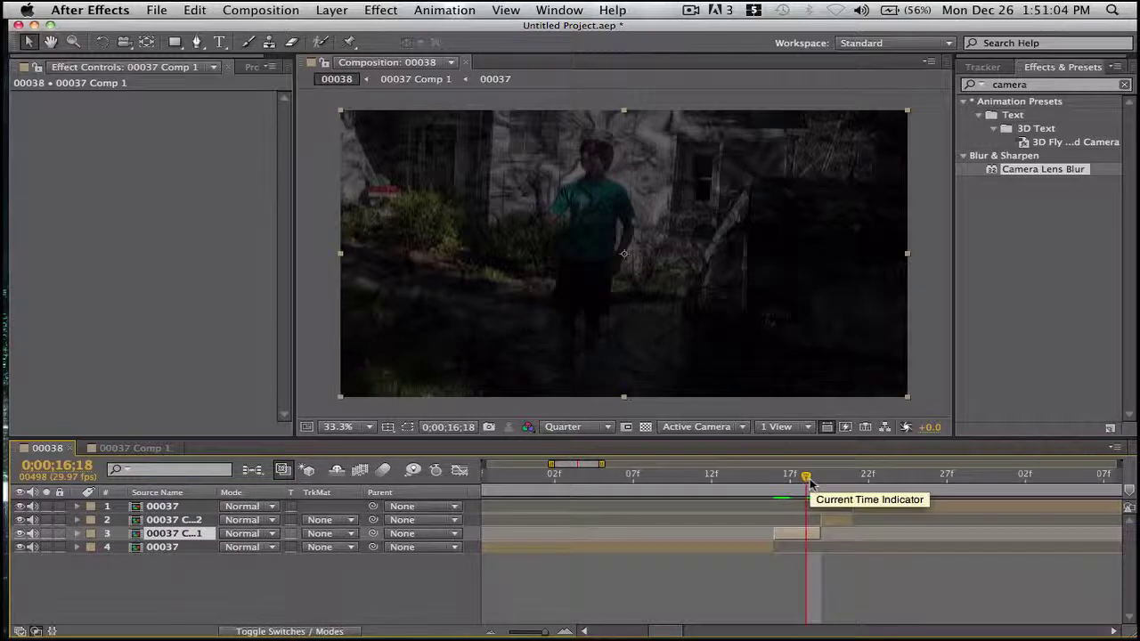
{"action": "left_click", "coordinate": [134, 448]}
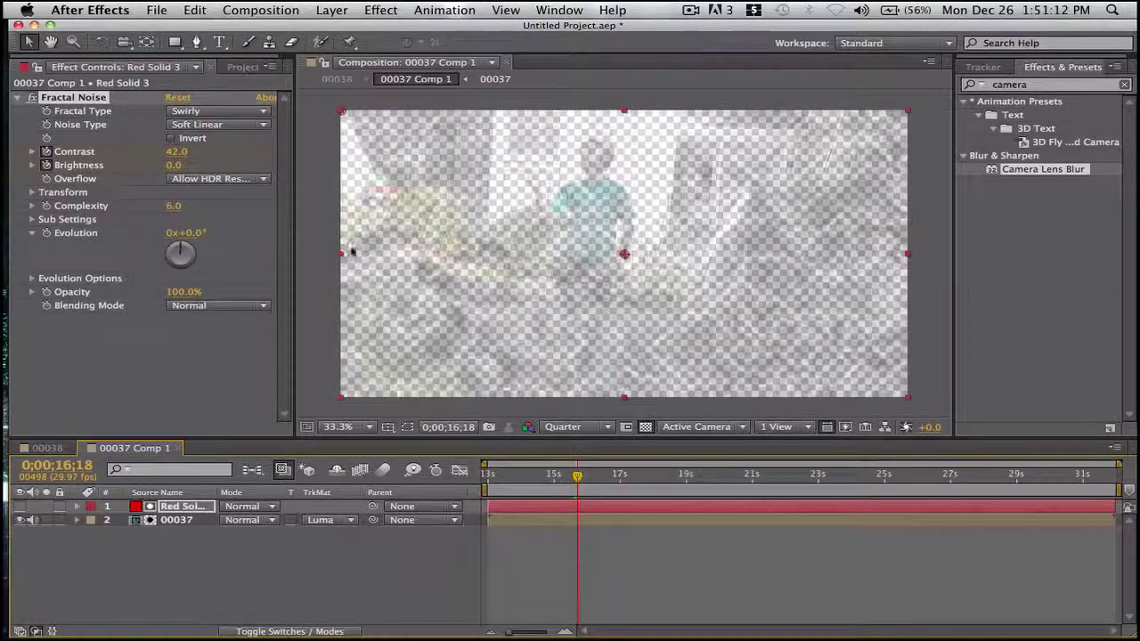
{"action": "left_click_drag", "start_coordinate": [174, 155], "coordinate": [263, 152]}
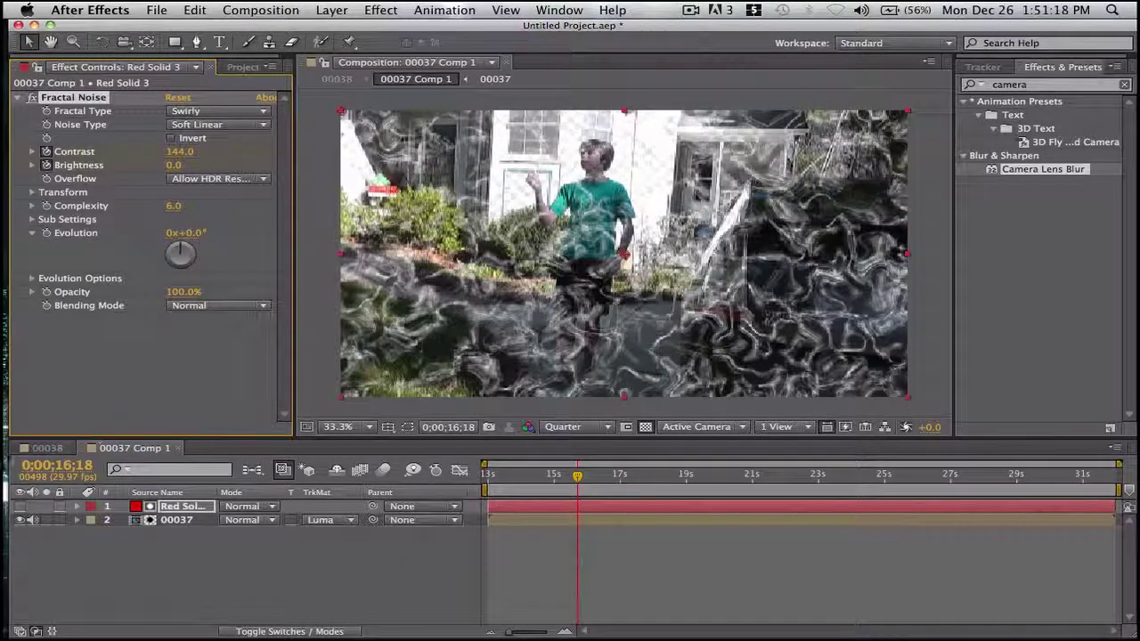
- In composition 00038, move 00037 Comp 2 and the last 00037 segment two frames later together, leaving a gap after 00037 Comp 1
{"action": "left_click", "coordinate": [47, 448]}
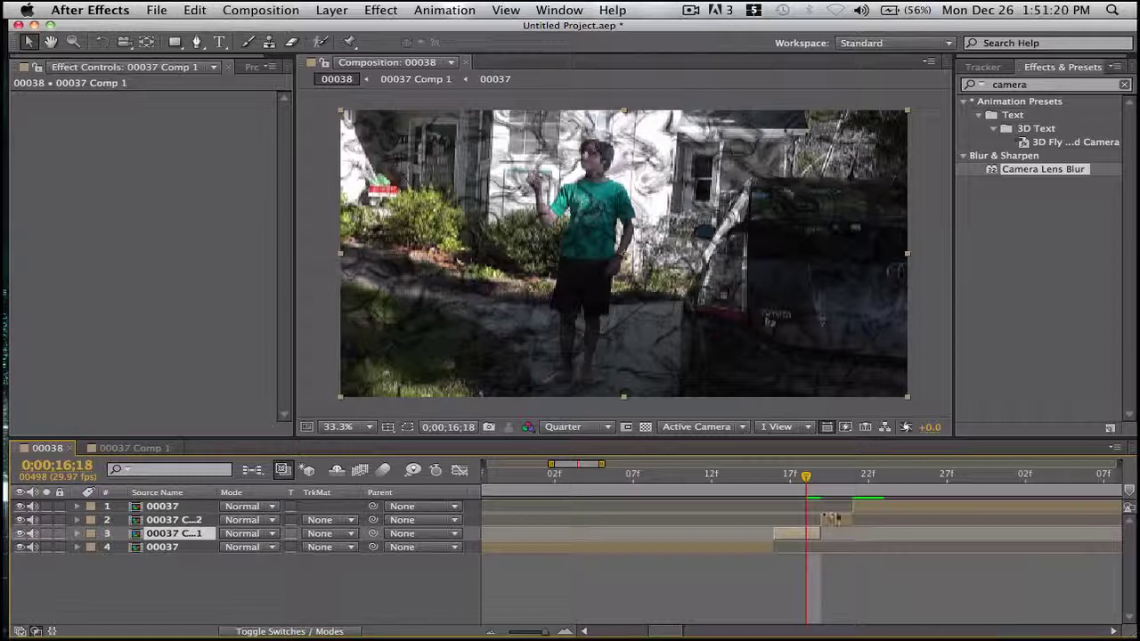
{"action": "left_click", "coordinate": [883, 507]}
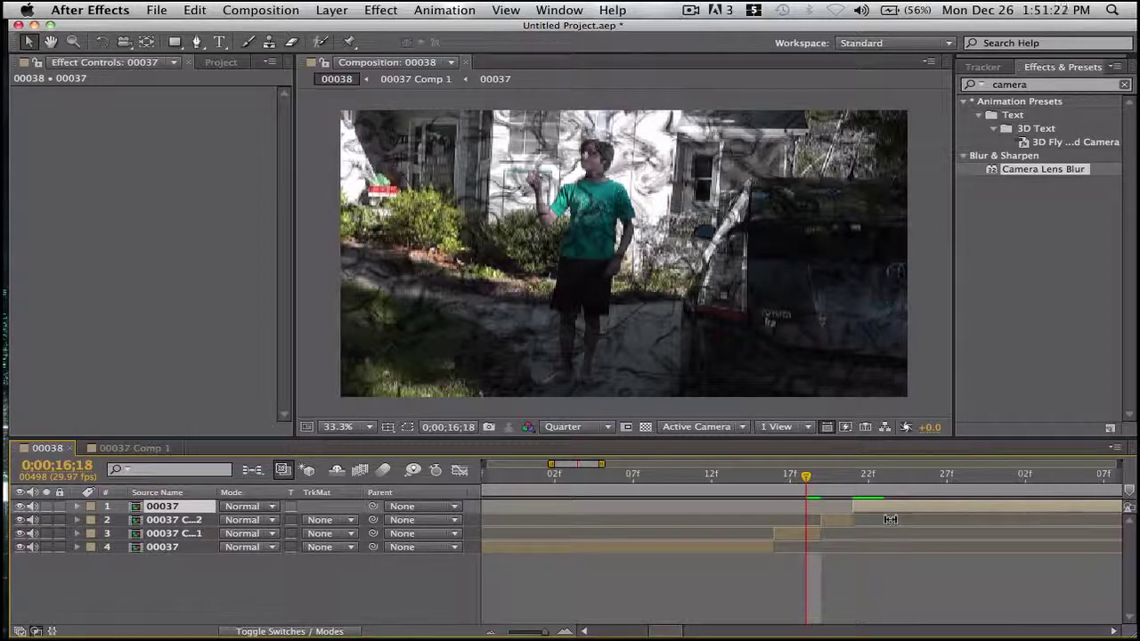
{"action": "left_click", "coordinate": [890, 519], "text": "shift"}
{"action": "left_click_drag", "start_coordinate": [889, 510], "coordinate": [942, 511]}
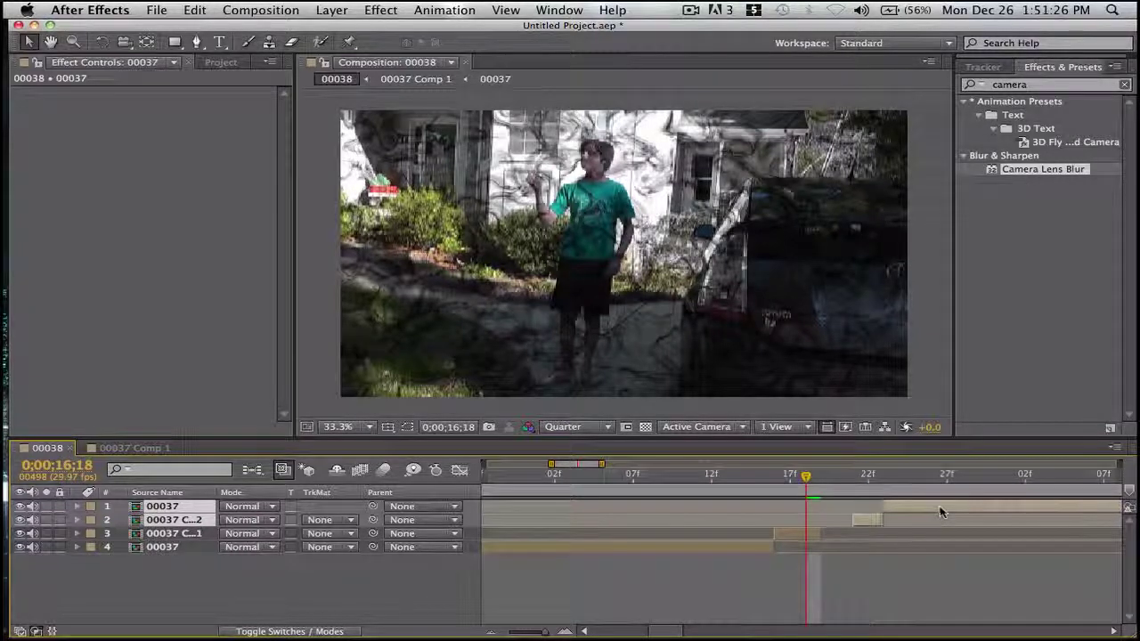
- Set the current time in 00038 to the start of the second pre-comp, 0;00;16;21, and open 00037 Comp 2
{"action": "double_click", "coordinate": [864, 518]}
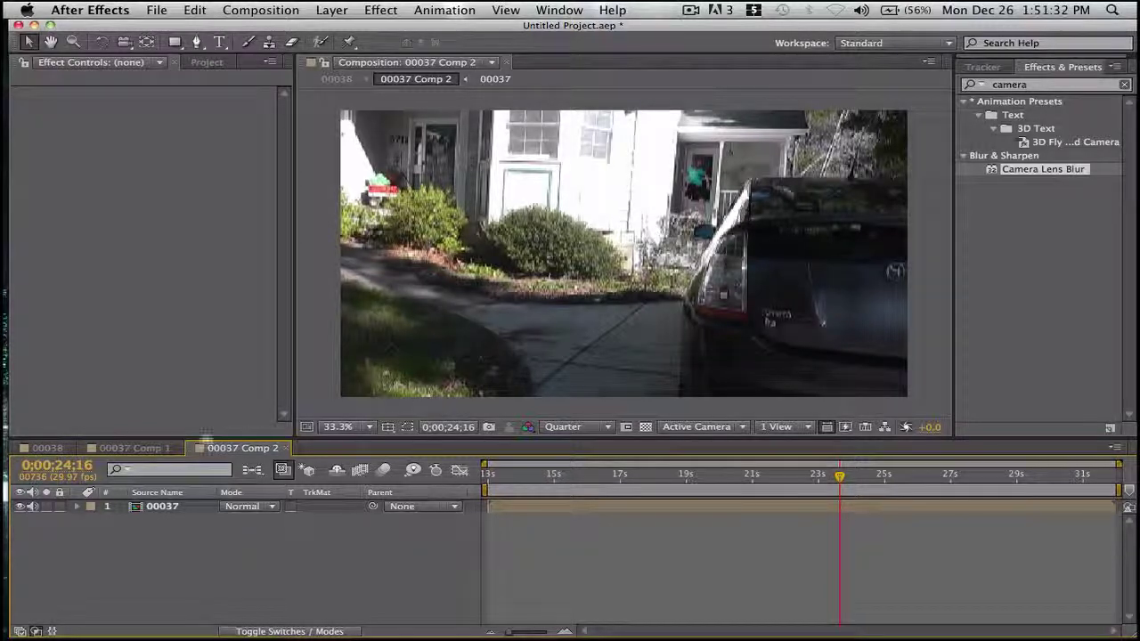
{"action": "left_click", "coordinate": [49, 448]}
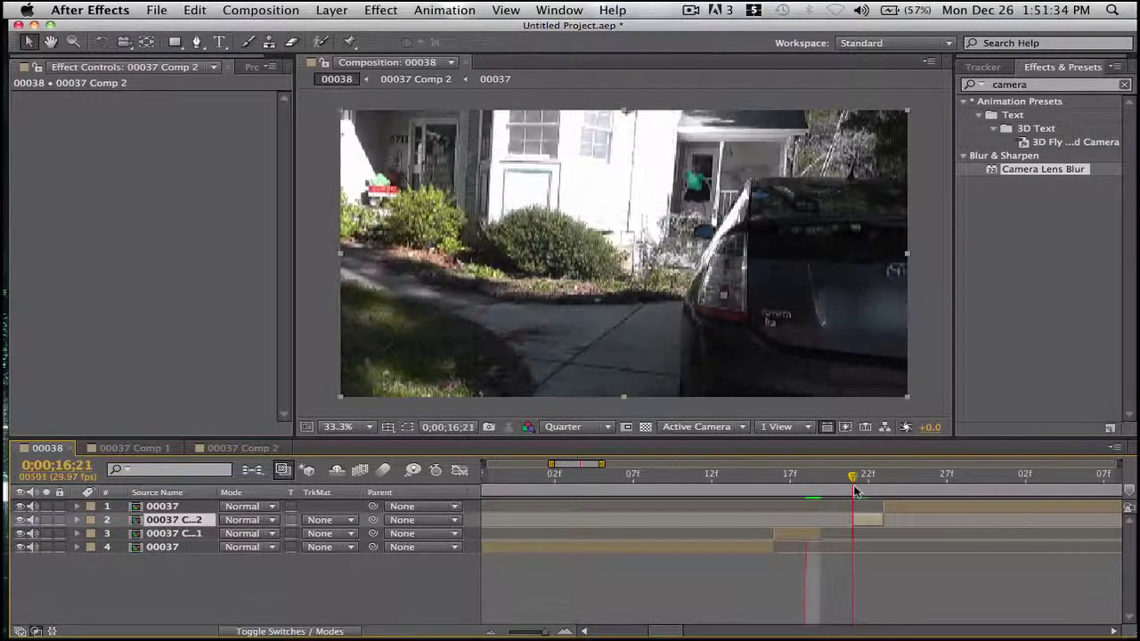
{"action": "left_click", "coordinate": [274, 448]}
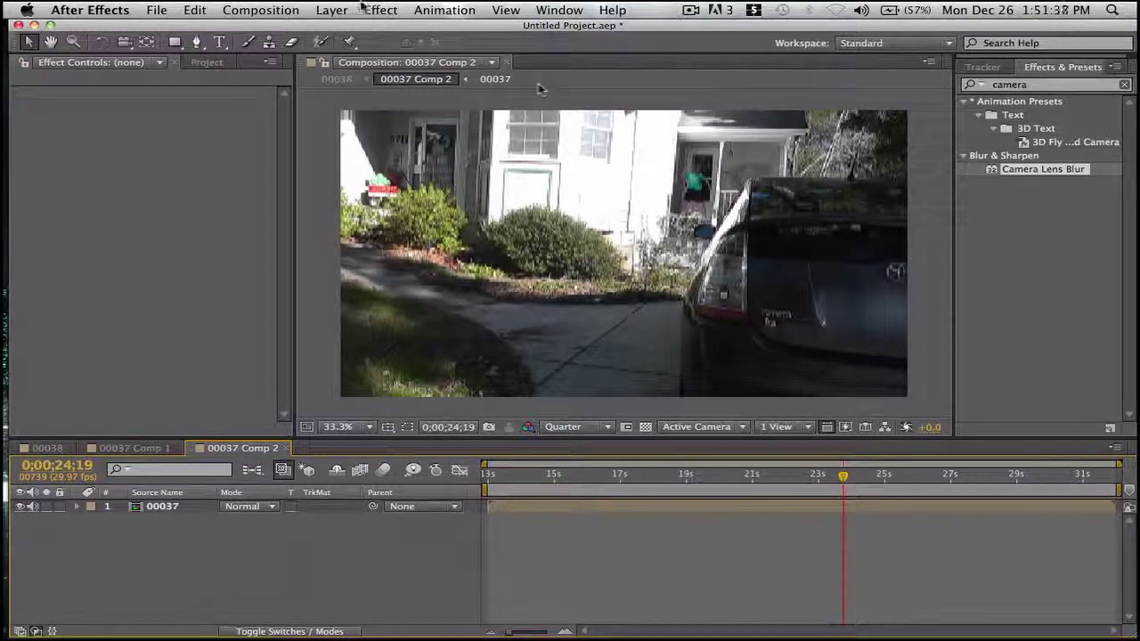
- Add a red solid layer above the footage in 00037 Comp 2
{"action": "left_click", "coordinate": [332, 10]}
{"action": "mouse_move", "coordinate": [352, 30]}
{"action": "left_click", "coordinate": [574, 49]}
{"action": "left_click", "coordinate": [452, 437]}
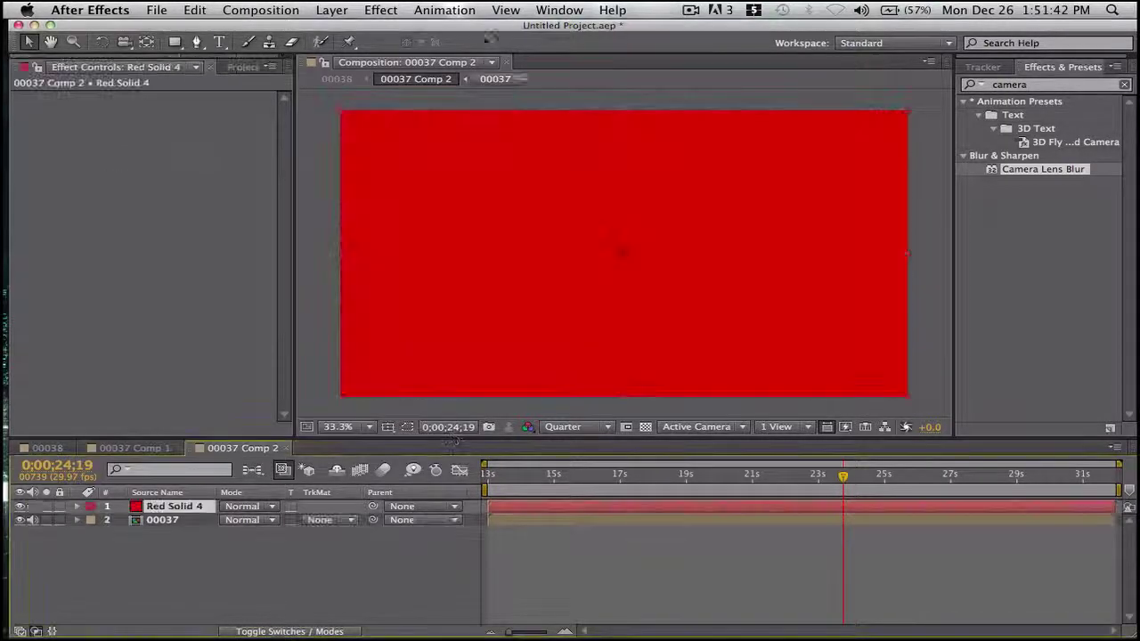
- Apply Fractal Noise to the red solid in 00037 Comp 2 and make it the Luma Matte of the 00037 footage
{"action": "left_click", "coordinate": [381, 10]}
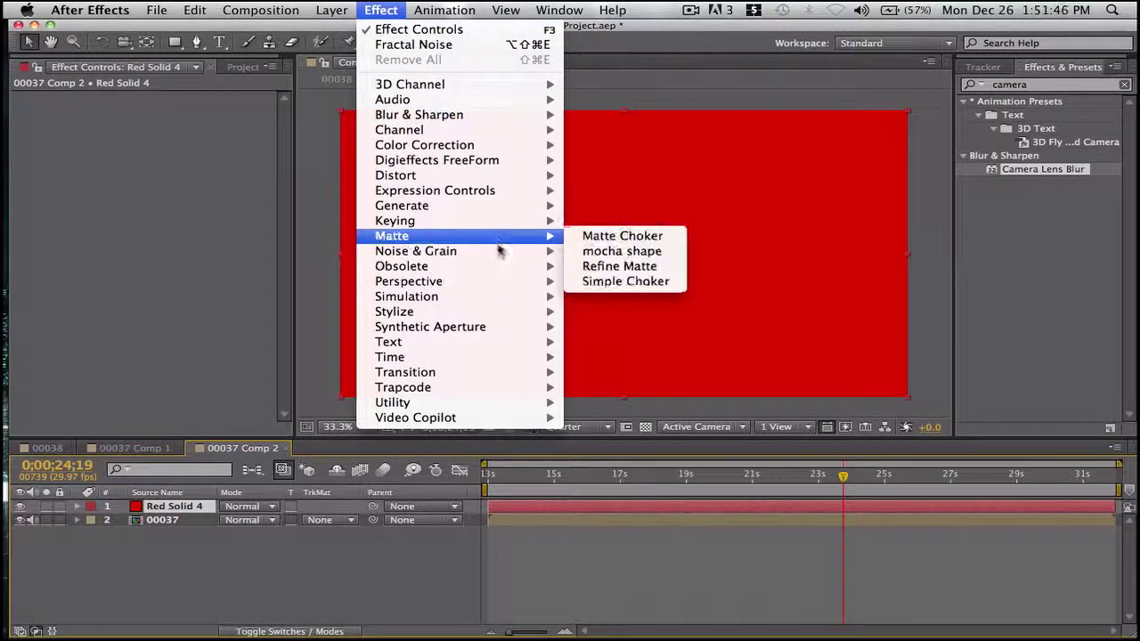
{"action": "mouse_move", "coordinate": [498, 252]}
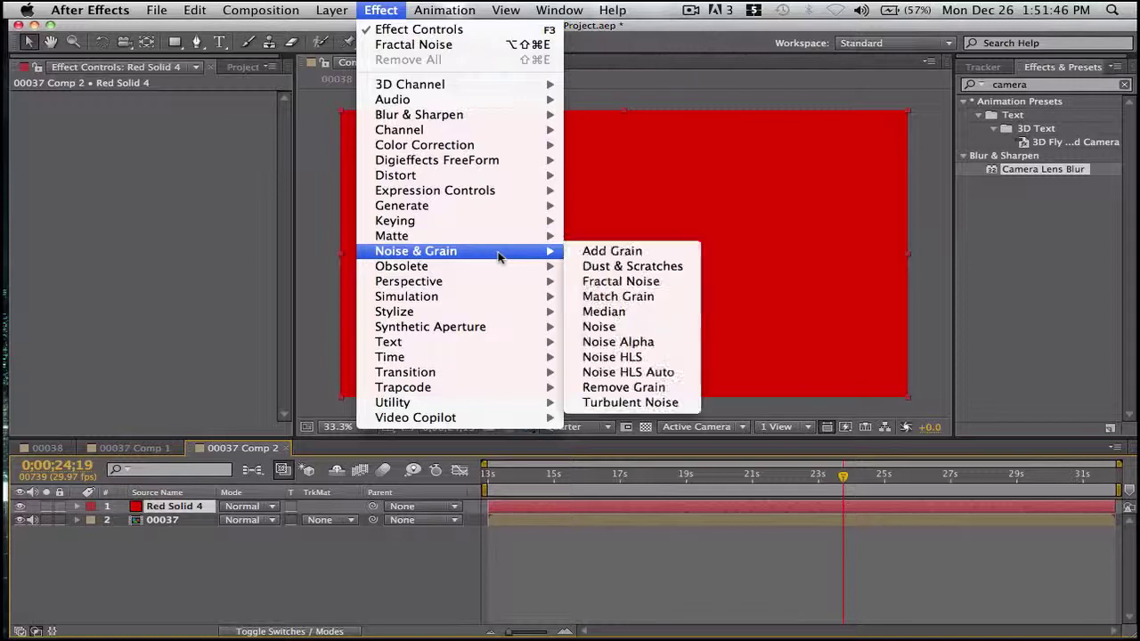
{"action": "left_click", "coordinate": [664, 280]}
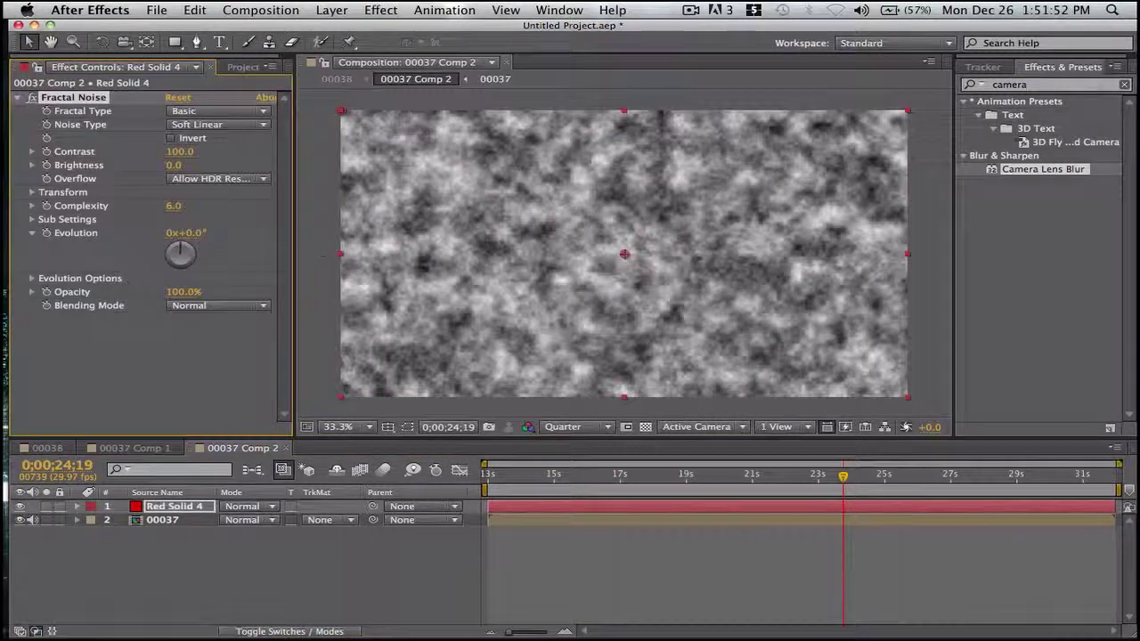
{"action": "left_click", "coordinate": [322, 520]}
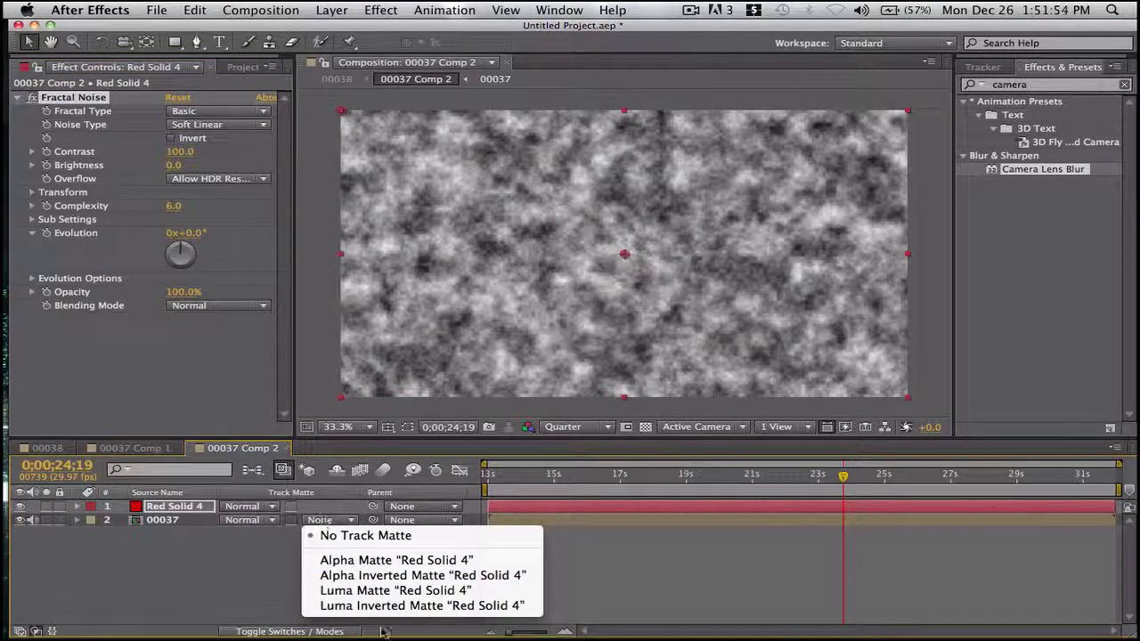
{"action": "left_click", "coordinate": [395, 591]}
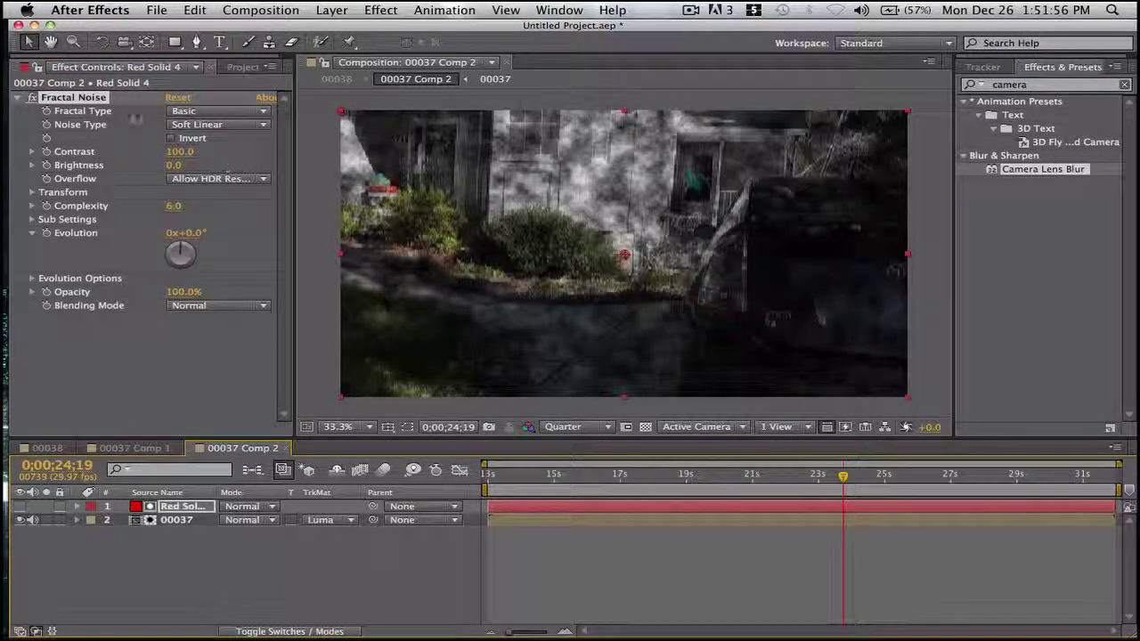
- Set this Fractal Noise to Turbulent Smooth and contrast 42 against the transparency grid, and start keyframing contrast and brightness
{"action": "left_click", "coordinate": [192, 112]}
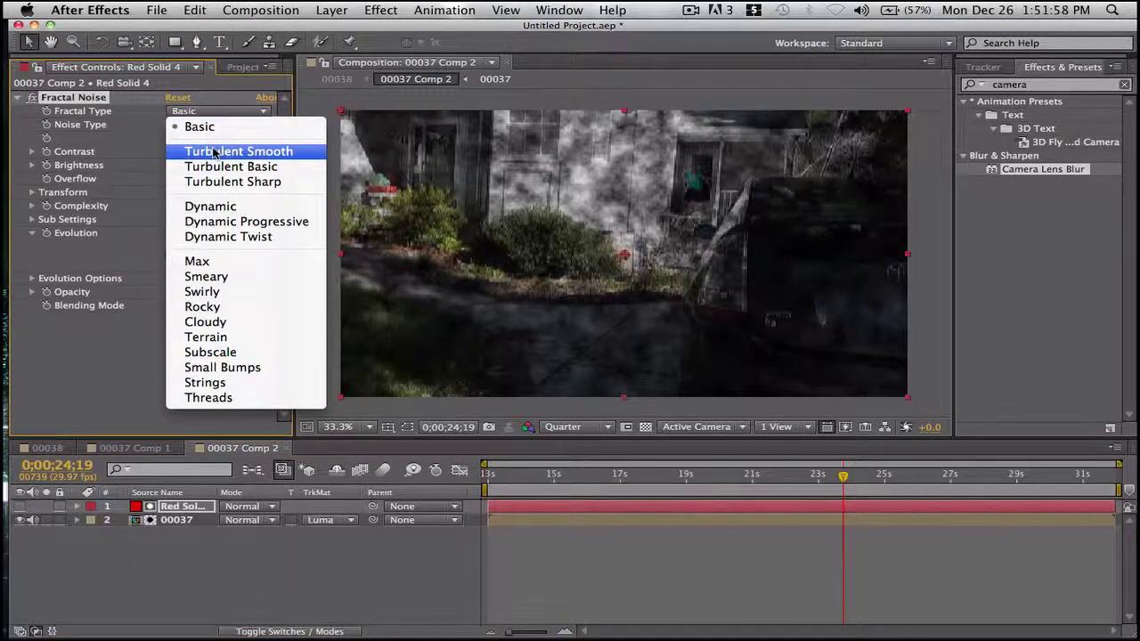
{"action": "left_click", "coordinate": [213, 149]}
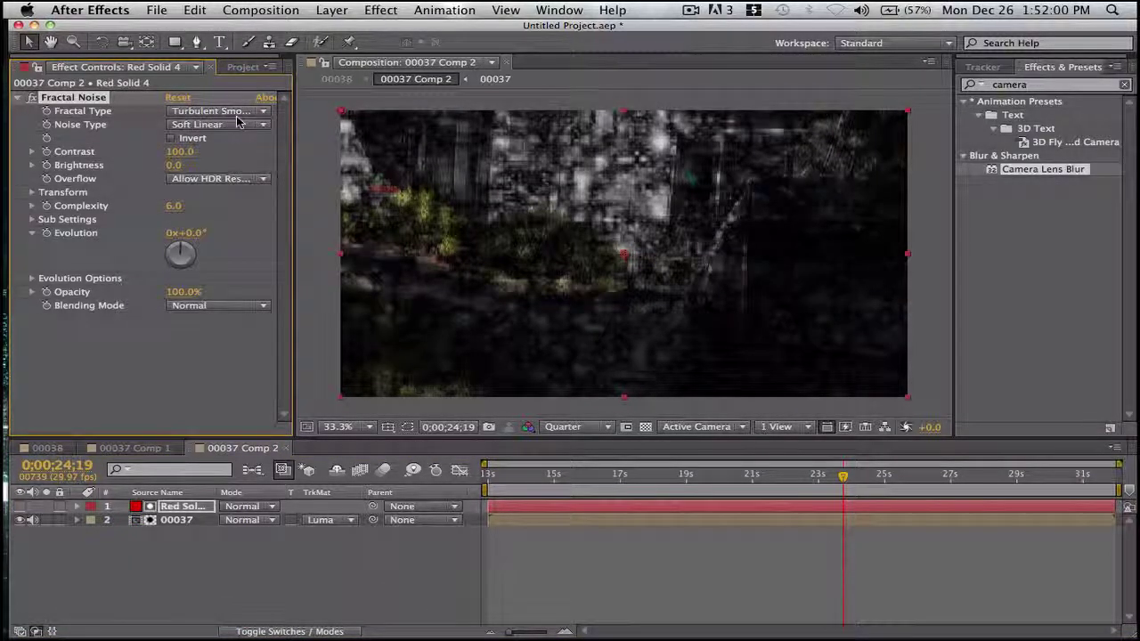
{"action": "left_click", "coordinate": [646, 427]}
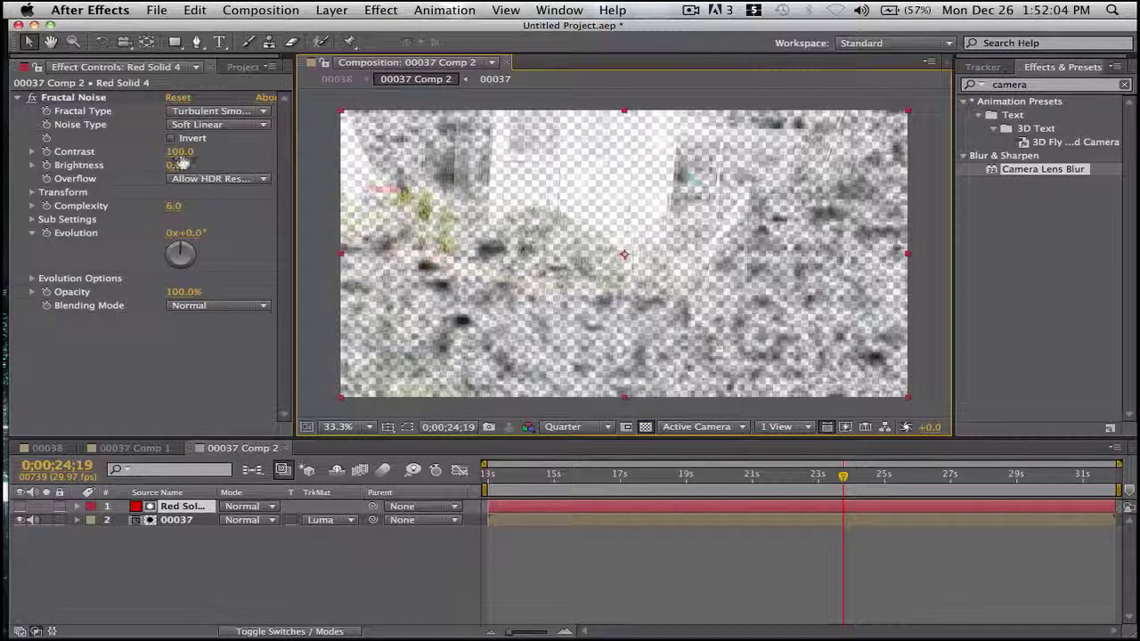
{"action": "left_click_drag", "start_coordinate": [178, 152], "coordinate": [131, 155]}
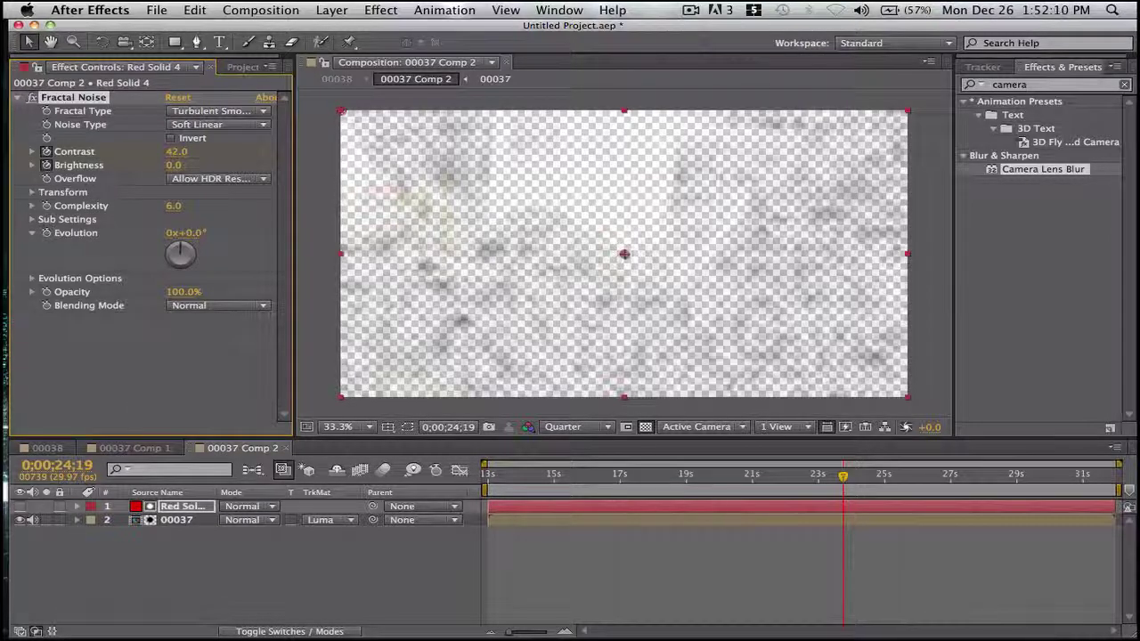
- Advance composition 00038 to 0;00;16;23 and set the Fractal Noise contrast to 396 at that frame in 00037 Comp 2
{"action": "left_click", "coordinate": [106, 453]}
{"action": "left_click", "coordinate": [45, 448]}
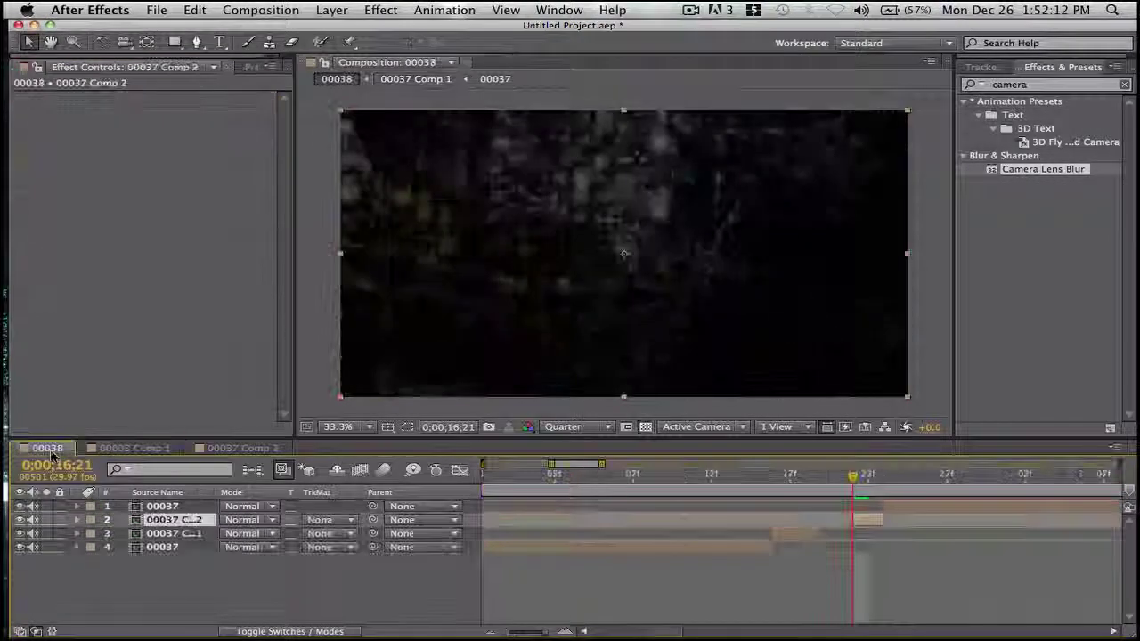
{"action": "left_click", "coordinate": [889, 474]}
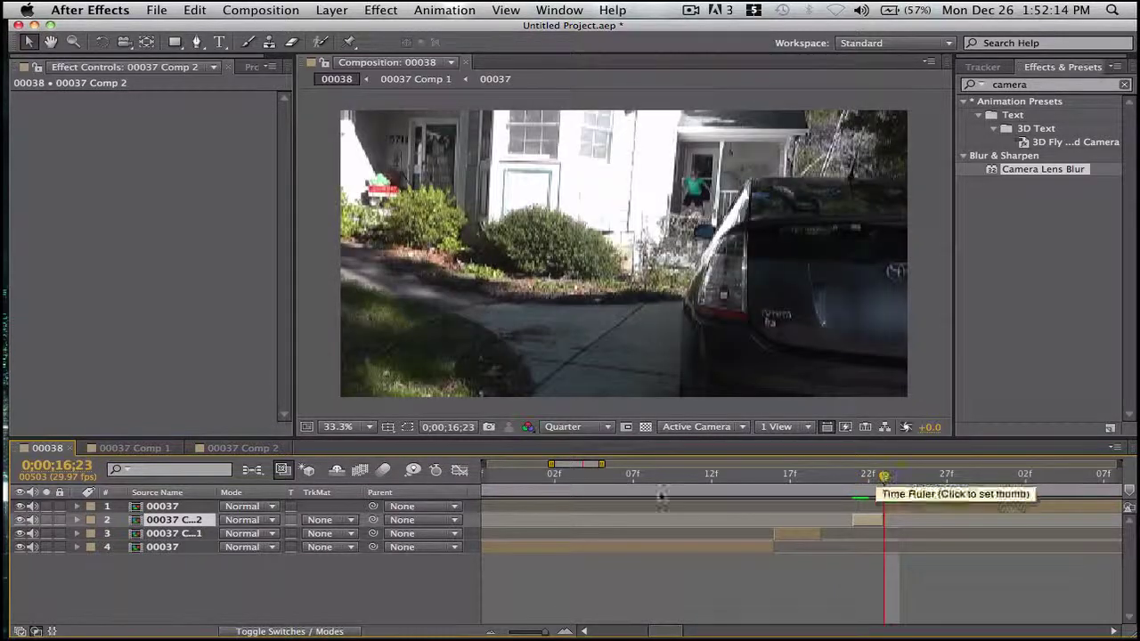
{"action": "left_click", "coordinate": [236, 448]}
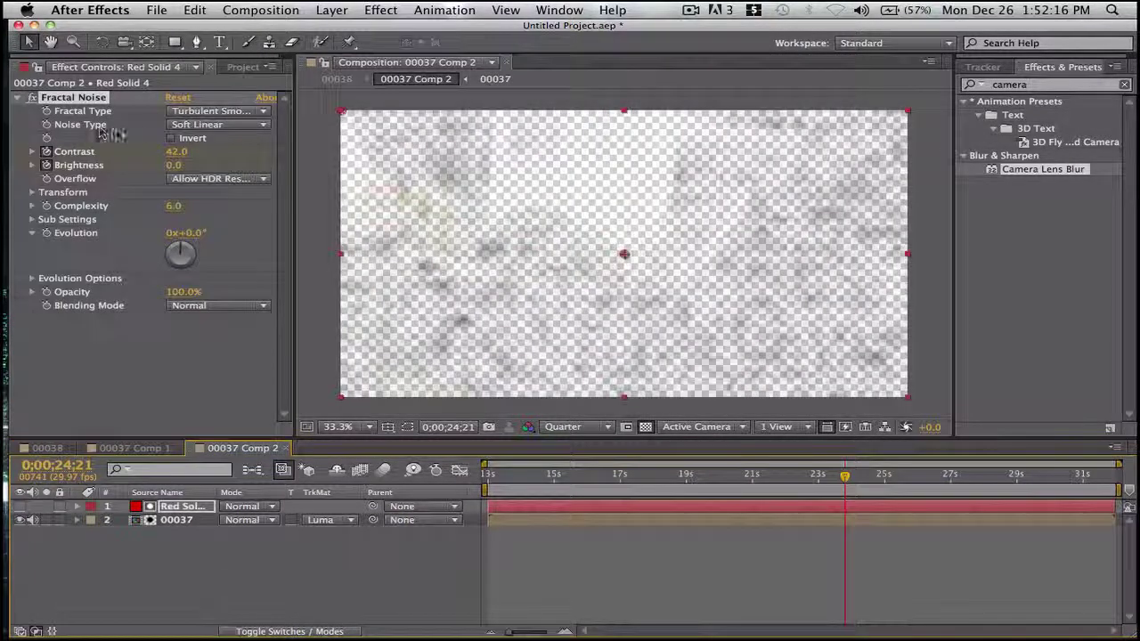
{"action": "left_click_drag", "start_coordinate": [163, 154], "coordinate": [490, 161]}
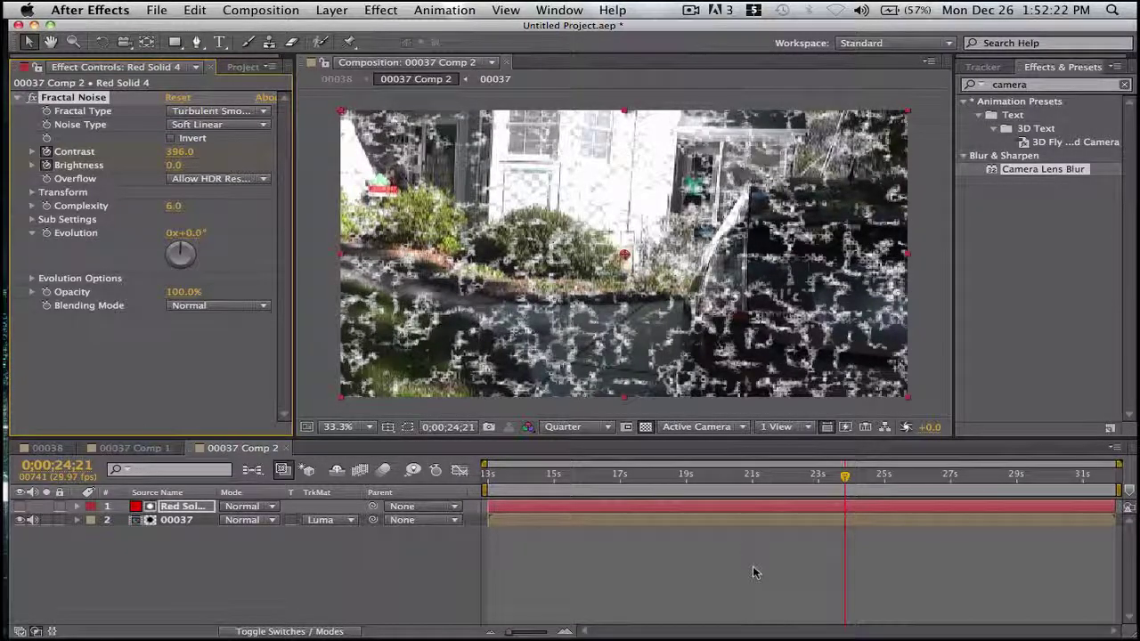
- Add the expression time*500 to the Fractal Noise Evolution in 00037 Comp 1 and preview the animated noise
{"action": "left_click", "coordinate": [125, 448]}
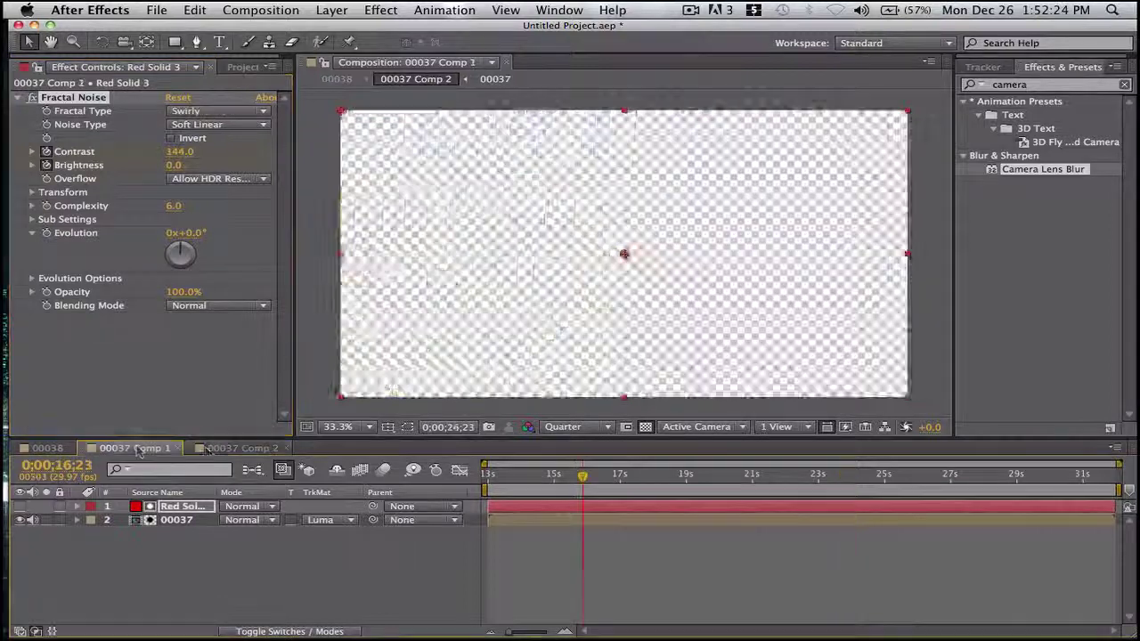
{"action": "left_click", "coordinate": [51, 234], "text": "alt"}
{"action": "type", "text": "time*500"}
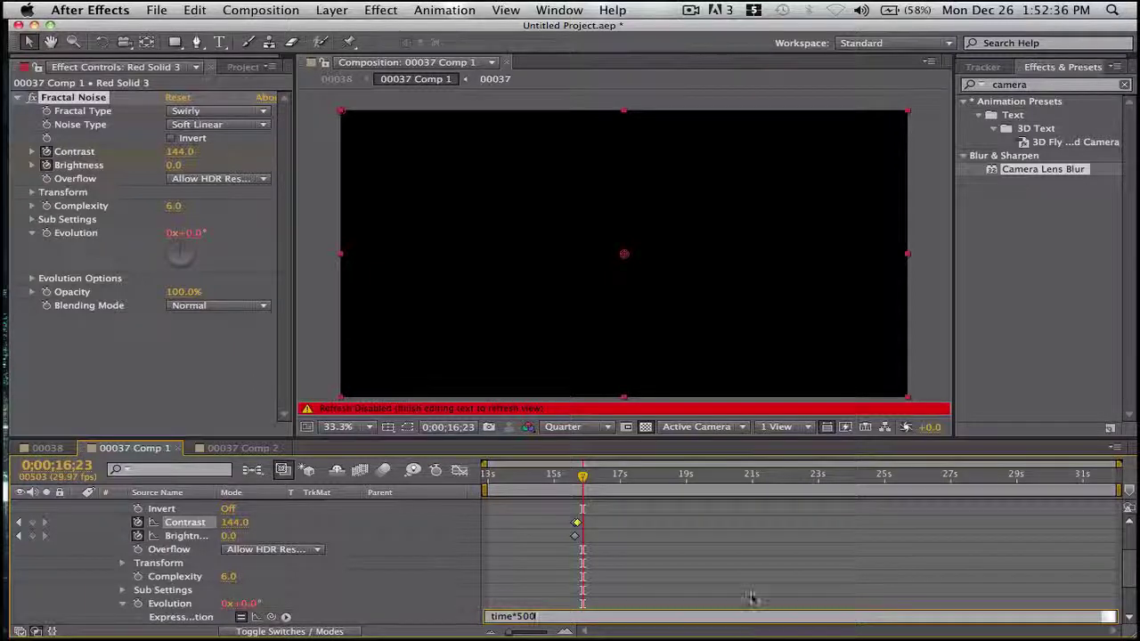
{"action": "left_click", "coordinate": [748, 595]}
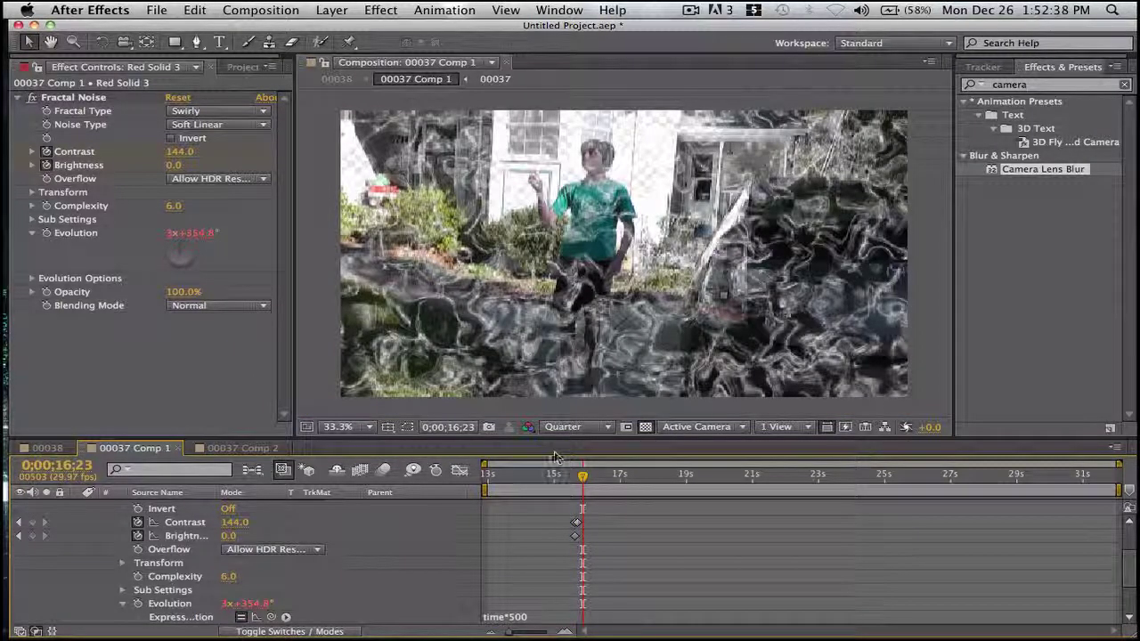
{"action": "key", "text": "space"}
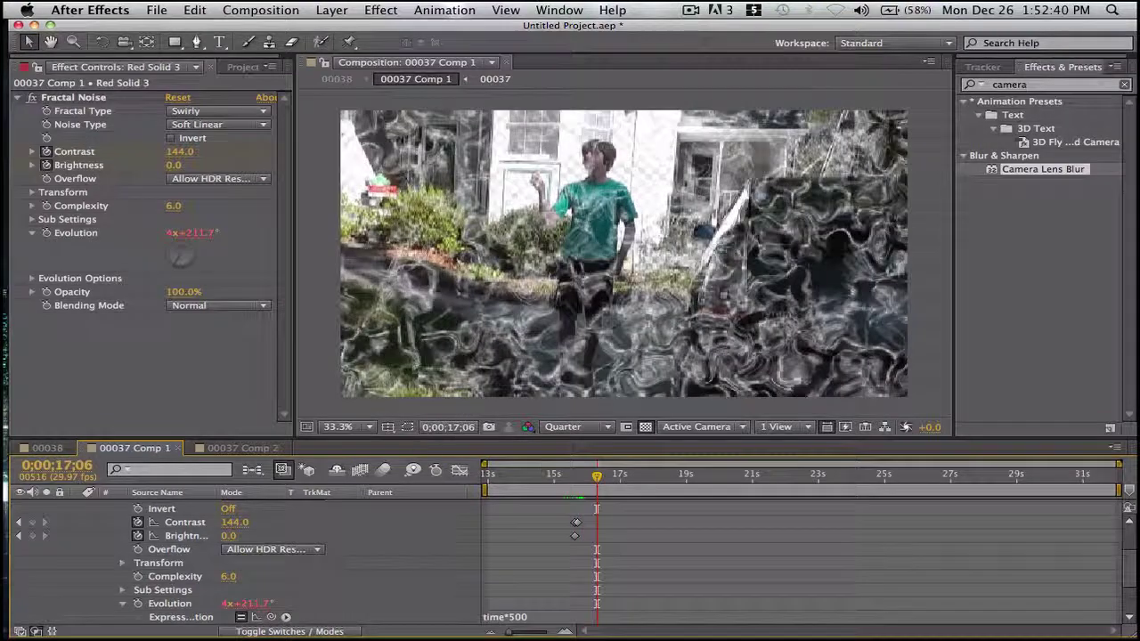
- Add the expression time*500 to the Fractal Noise Evolution in 00037 Comp 2 and check the noise at earlier frames
{"action": "left_click", "coordinate": [238, 448]}
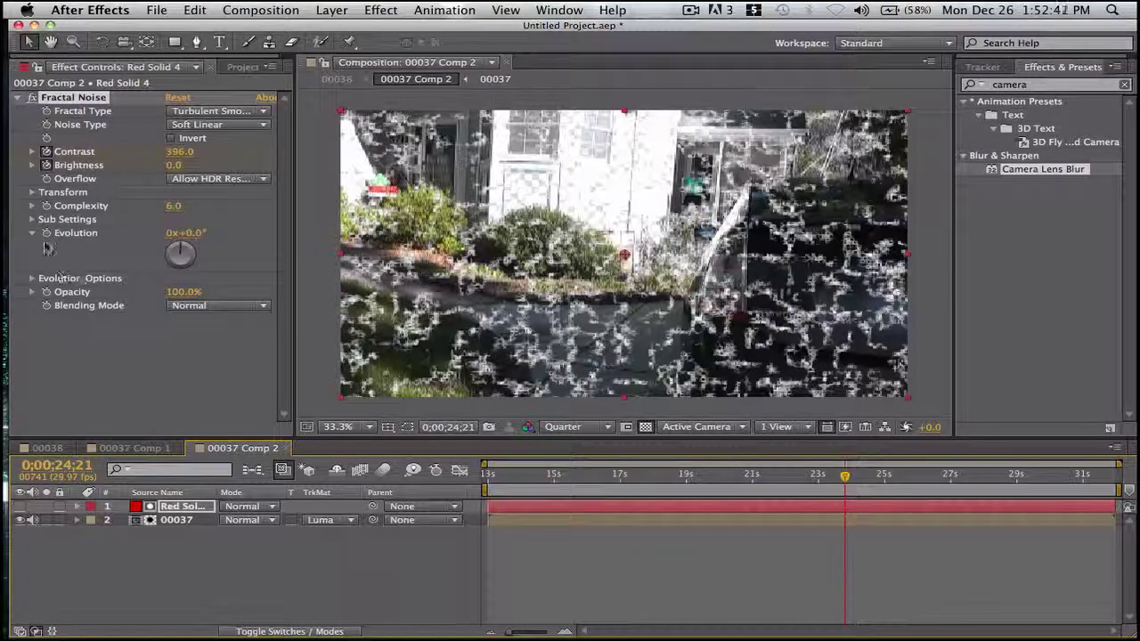
{"action": "left_click", "coordinate": [47, 234], "text": "alt"}
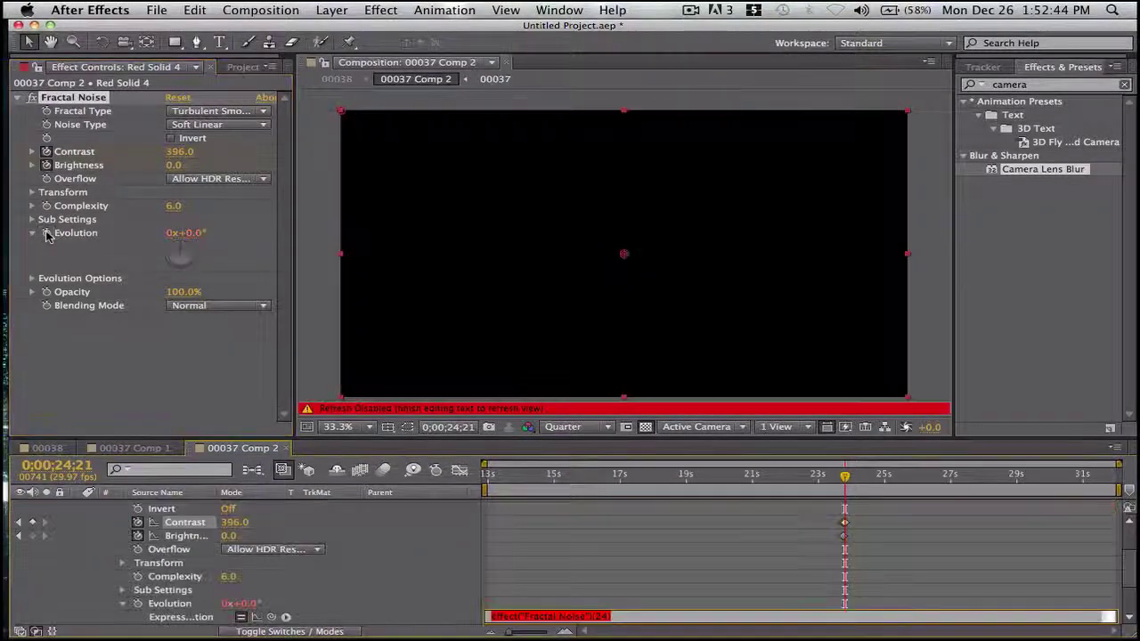
{"action": "type", "text": "time*500"}
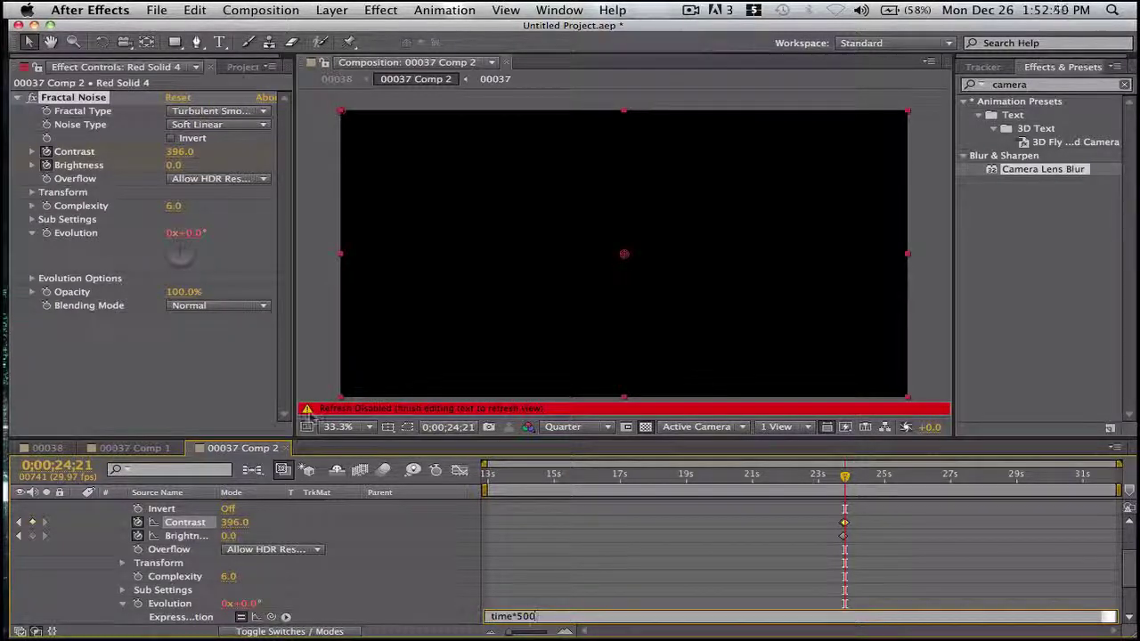
{"action": "left_click", "coordinate": [561, 565]}
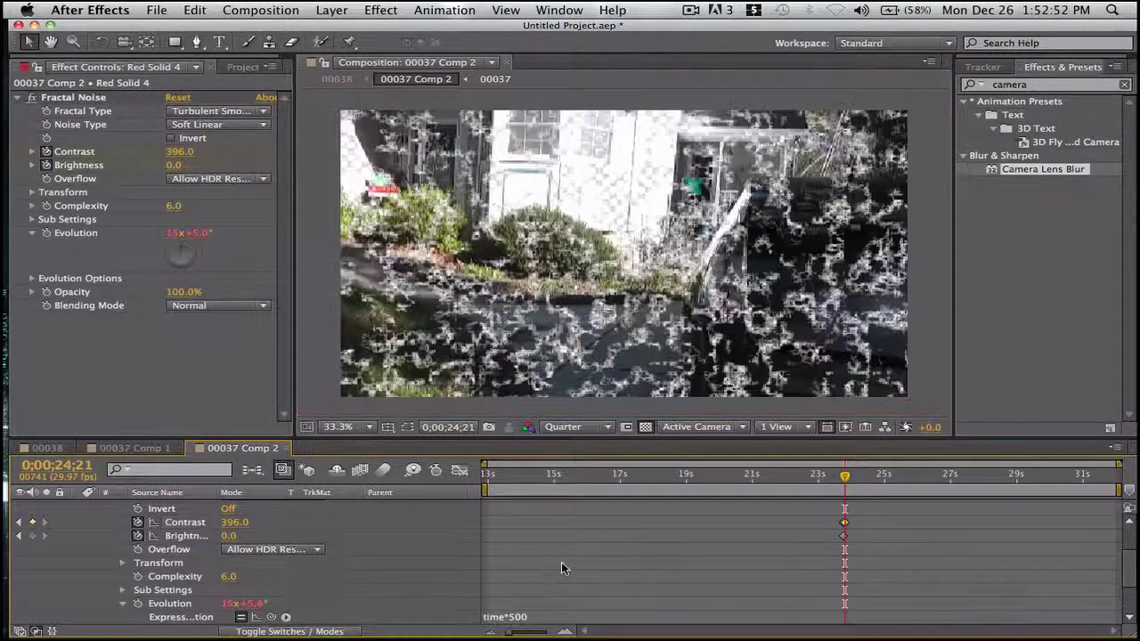
{"action": "left_click", "coordinate": [733, 476]}
{"action": "left_click", "coordinate": [681, 475]}
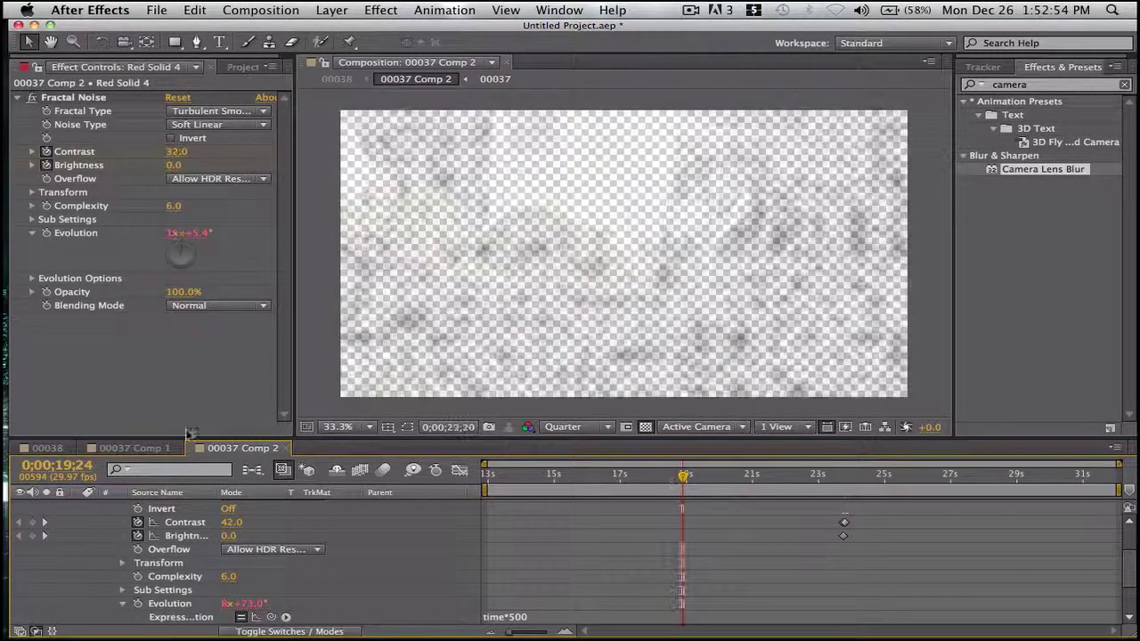
- Duplicate the topmost 00037 layer in composition 00038 and move the copy to the bottom of the layer stack
{"action": "left_click", "coordinate": [47, 449]}
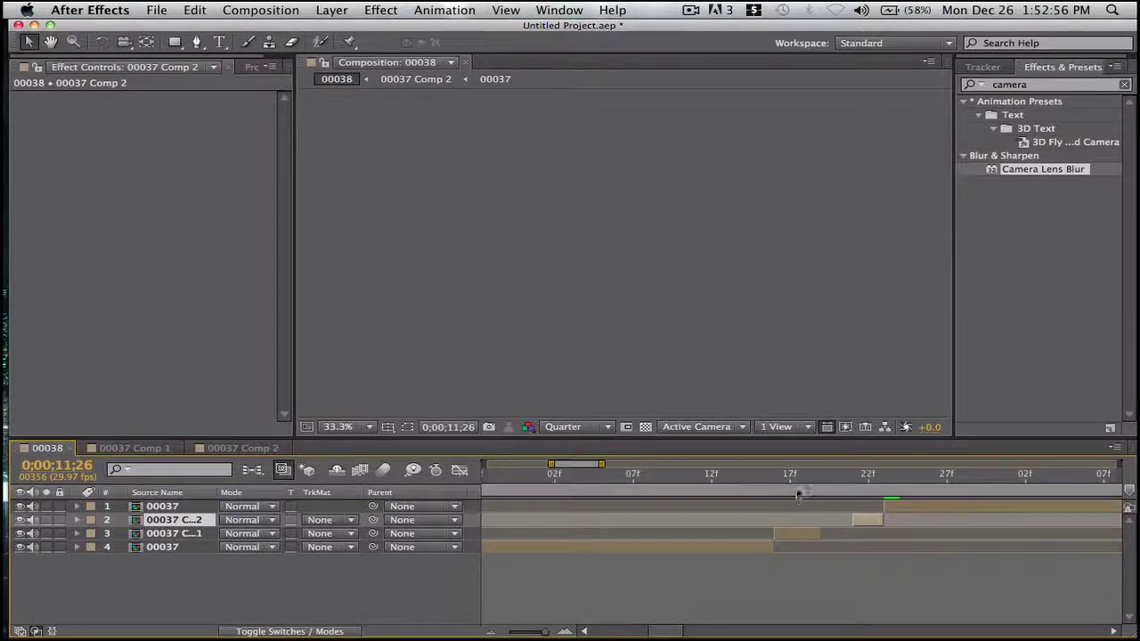
{"action": "left_click_drag", "start_coordinate": [799, 491], "coordinate": [1089, 515]}
{"action": "left_click", "coordinate": [1093, 508]}
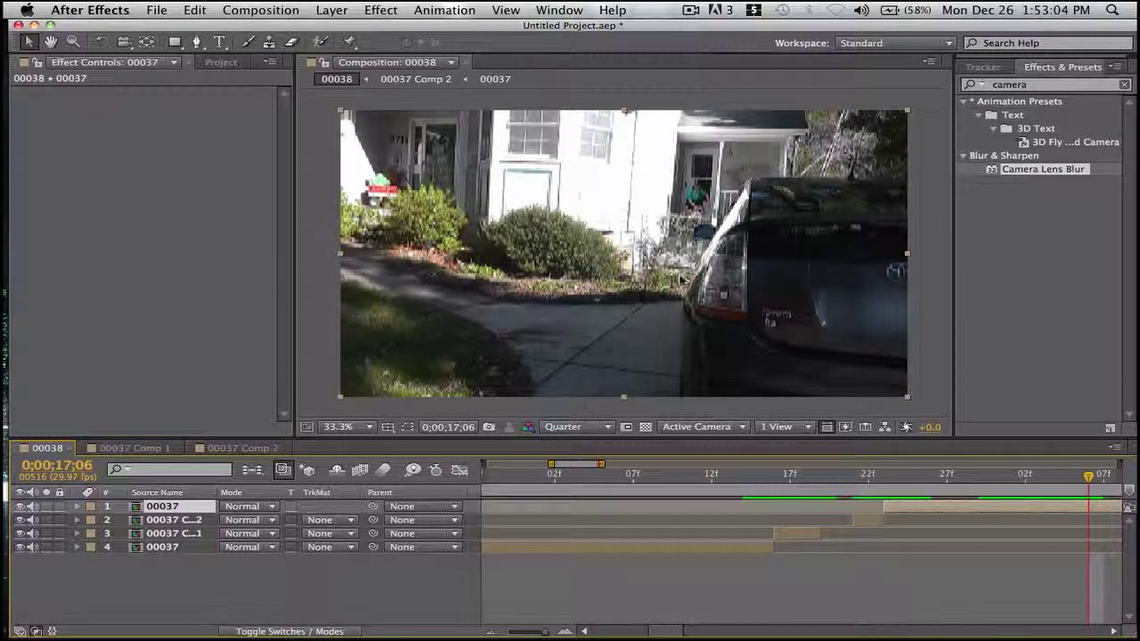
{"action": "key", "text": "super+d"}
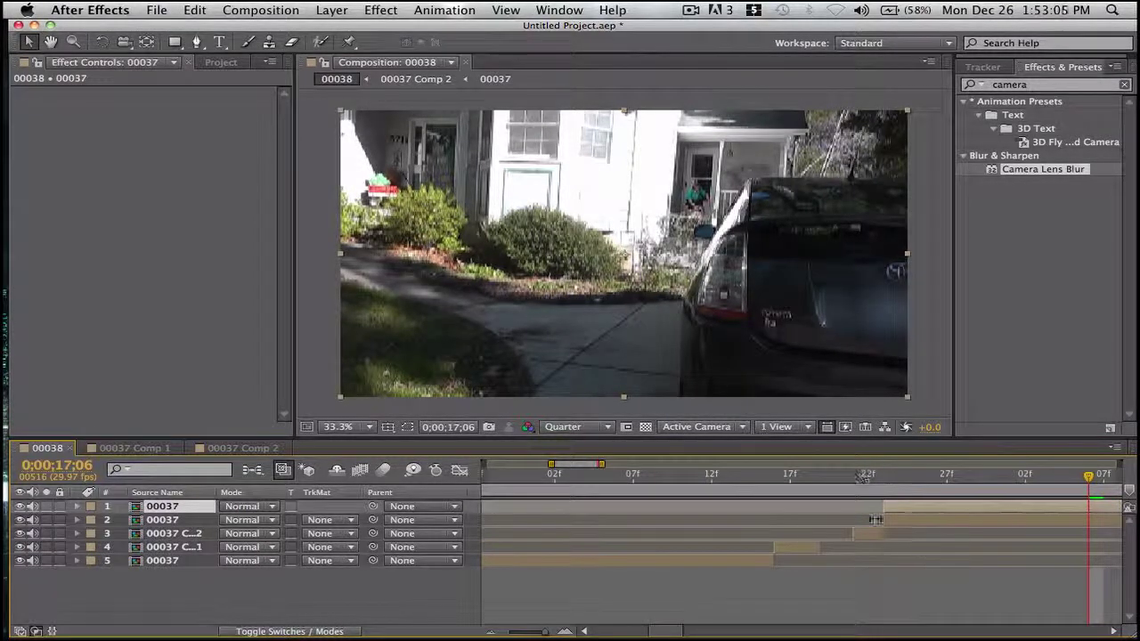
{"action": "left_click_drag", "start_coordinate": [189, 506], "coordinate": [213, 575]}
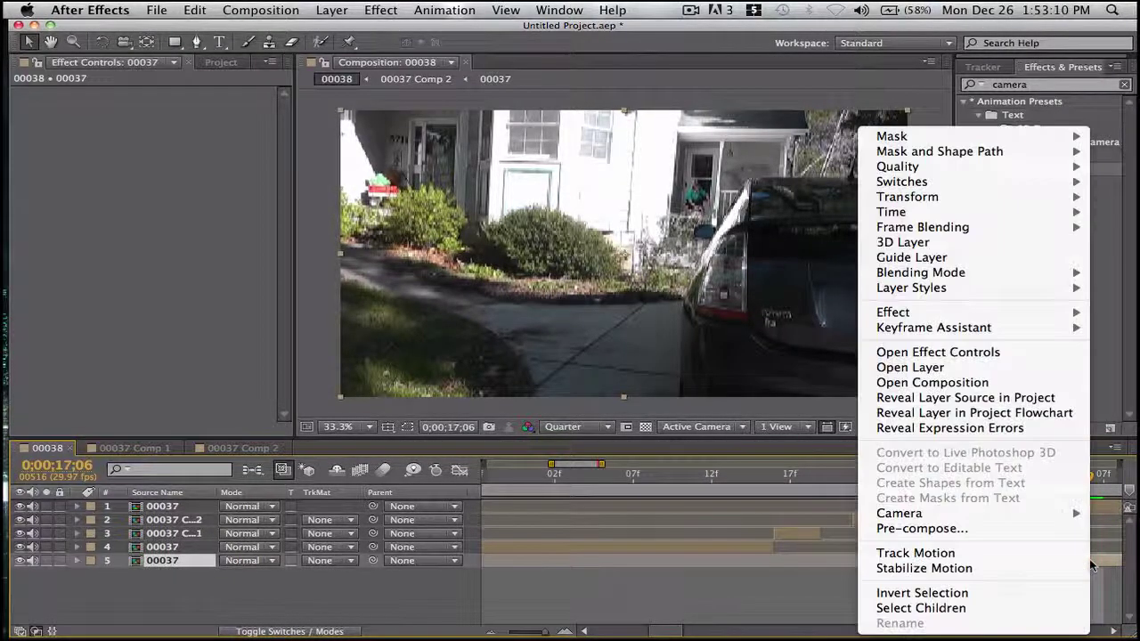
- Freeze the bottom 00037 layer at 0;00;17;06 and extend its start back before the teleport segments
{"action": "right_click", "coordinate": [1088, 561]}
{"action": "mouse_move", "coordinate": [892, 212]}
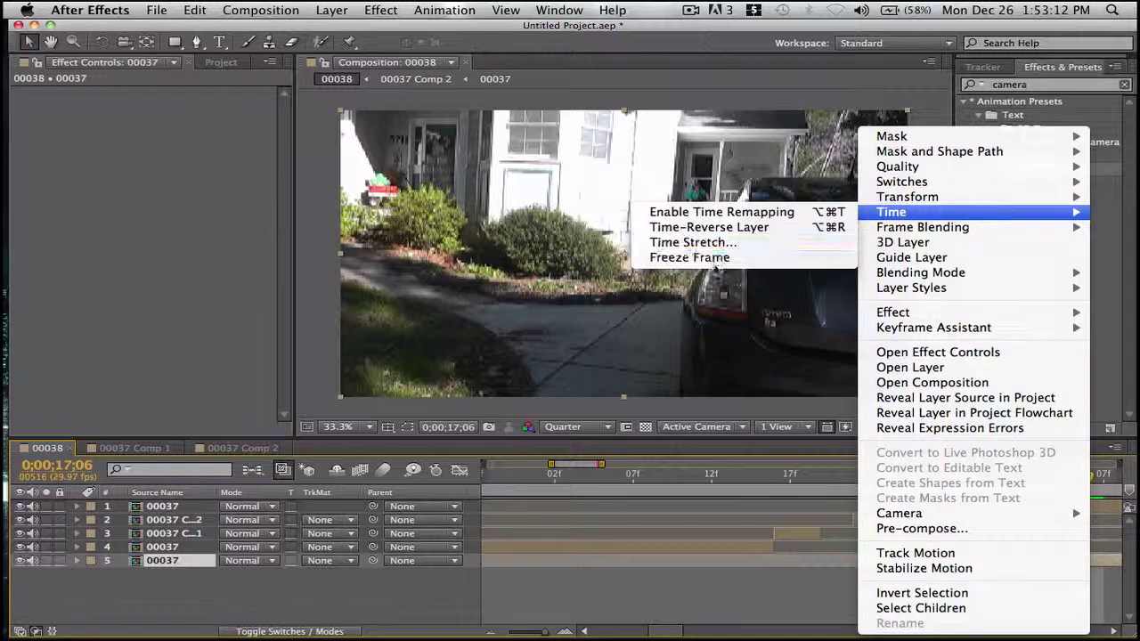
{"action": "left_click", "coordinate": [712, 260]}
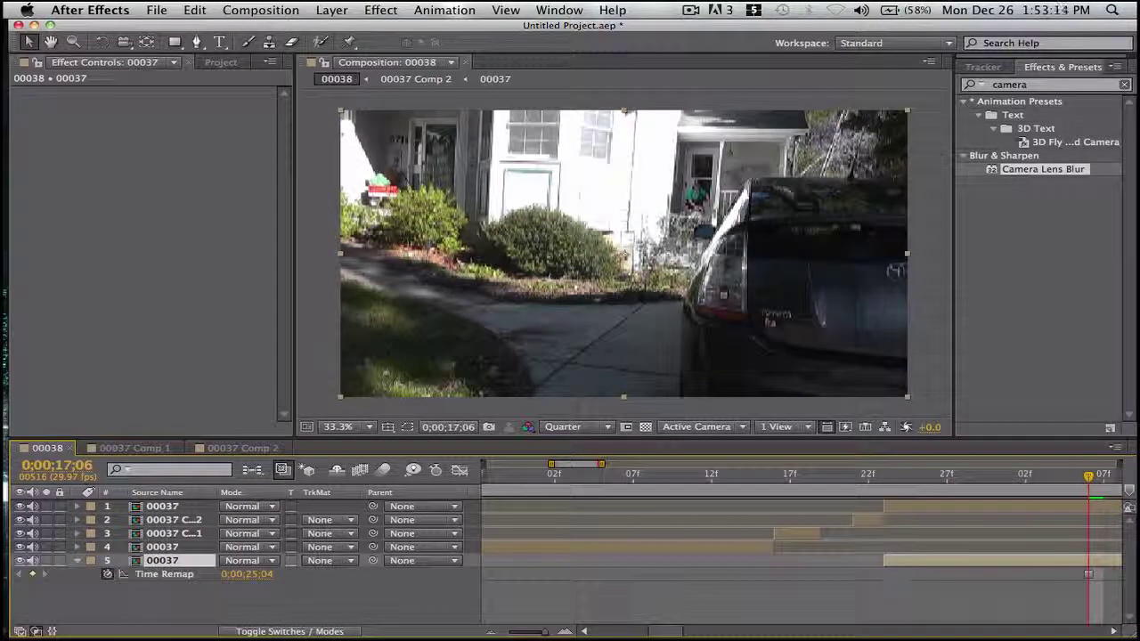
{"action": "left_click_drag", "start_coordinate": [884, 562], "coordinate": [406, 570]}
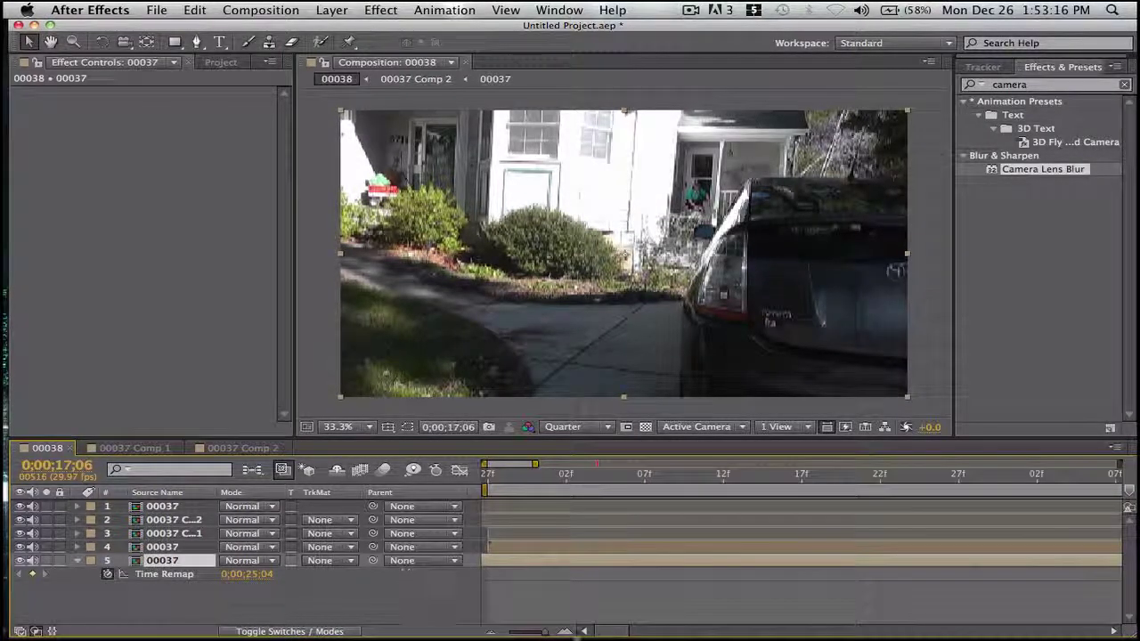
{"action": "left_click_drag", "start_coordinate": [544, 633], "coordinate": [519, 633]}
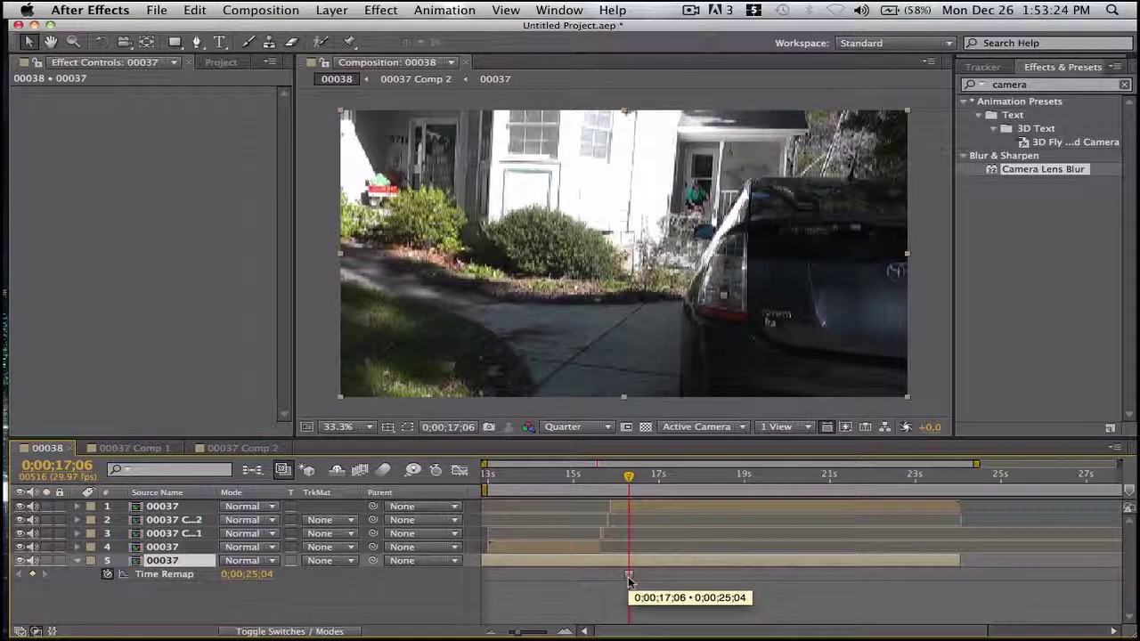
- Duplicate the frozen 00037 layer, remove the lower copy's Time Remap keyframe, and solo that copy with the upper one hidden
{"action": "key", "text": "super+d"}
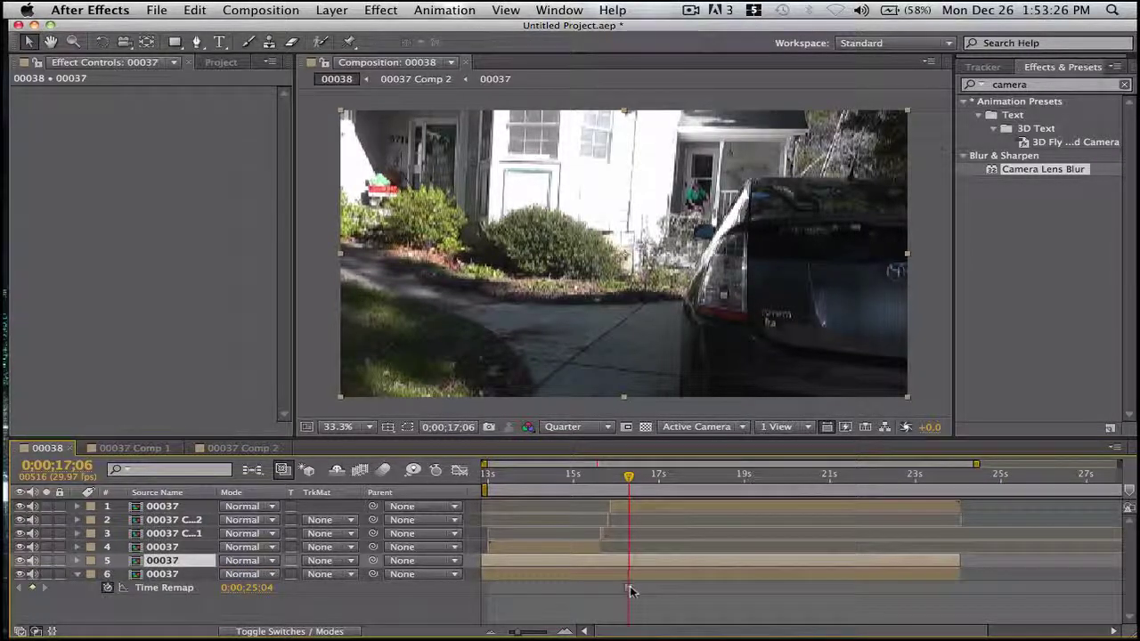
{"action": "left_click", "coordinate": [630, 588]}
{"action": "key", "text": "Delete"}
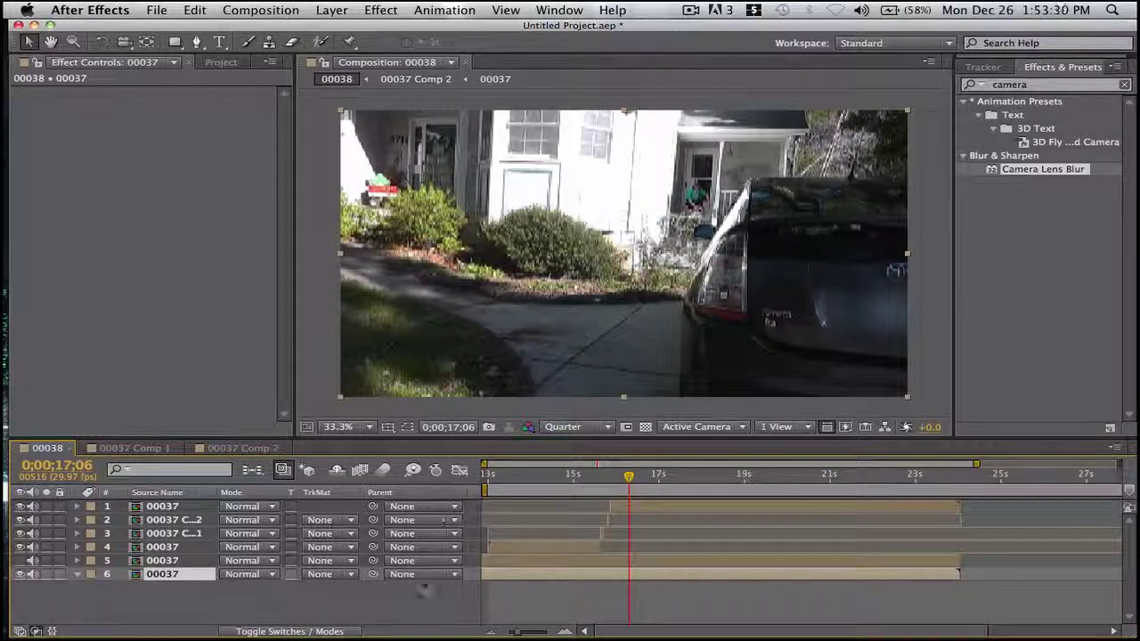
{"action": "left_click", "coordinate": [47, 575]}
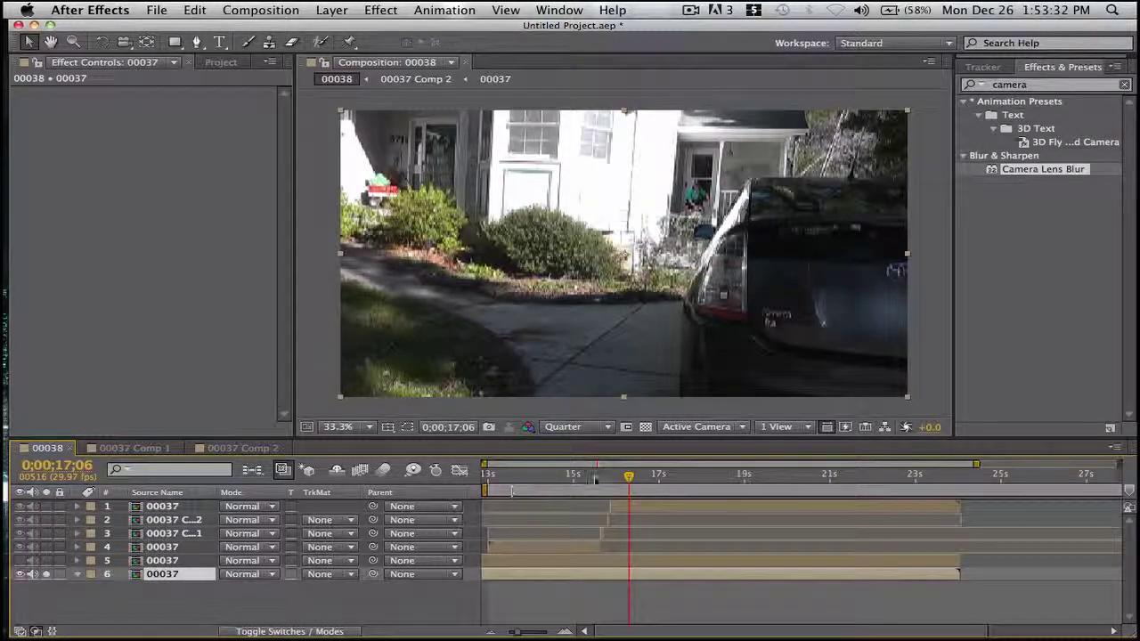
- Shift the soloed bottom 00037 layer, extend its start to the beginning of the footage, and align that start with 0;00;14;24
{"action": "left_click_drag", "start_coordinate": [599, 479], "coordinate": [907, 579]}
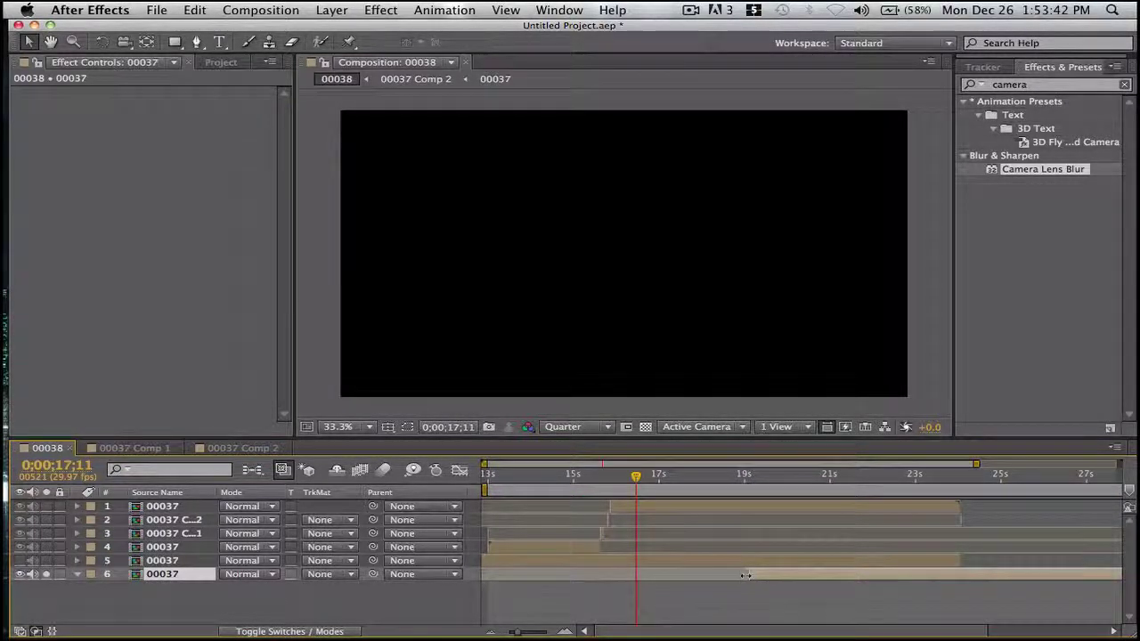
{"action": "left_click_drag", "start_coordinate": [746, 575], "coordinate": [463, 577]}
{"action": "left_click", "coordinate": [598, 485]}
{"action": "left_click_drag", "start_coordinate": [582, 483], "coordinate": [531, 513]}
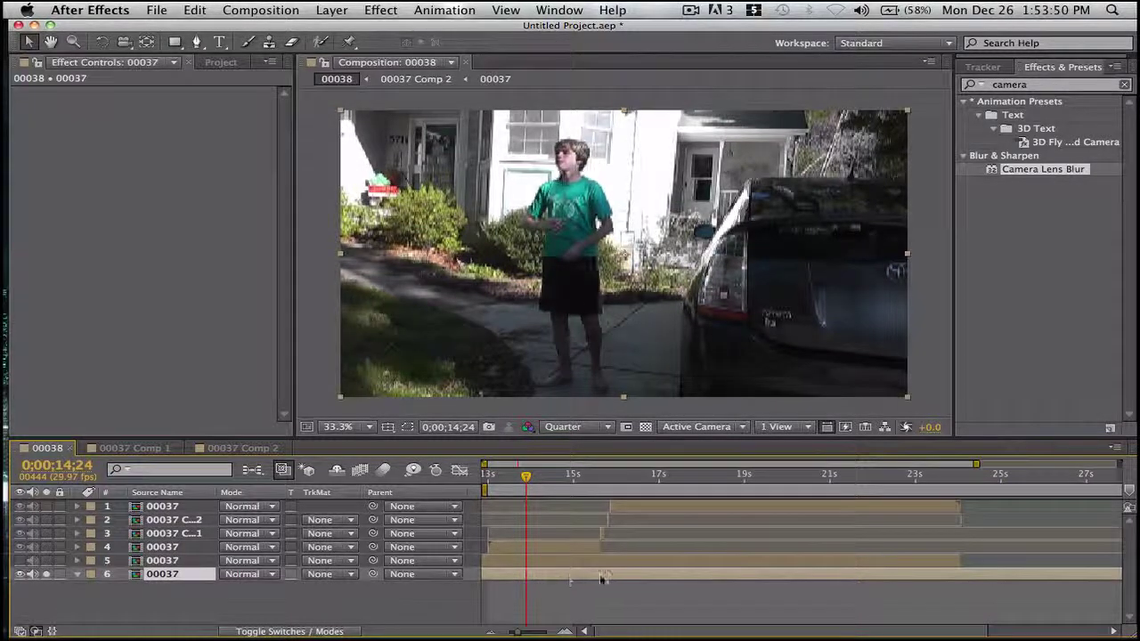
{"action": "key", "text": "["}
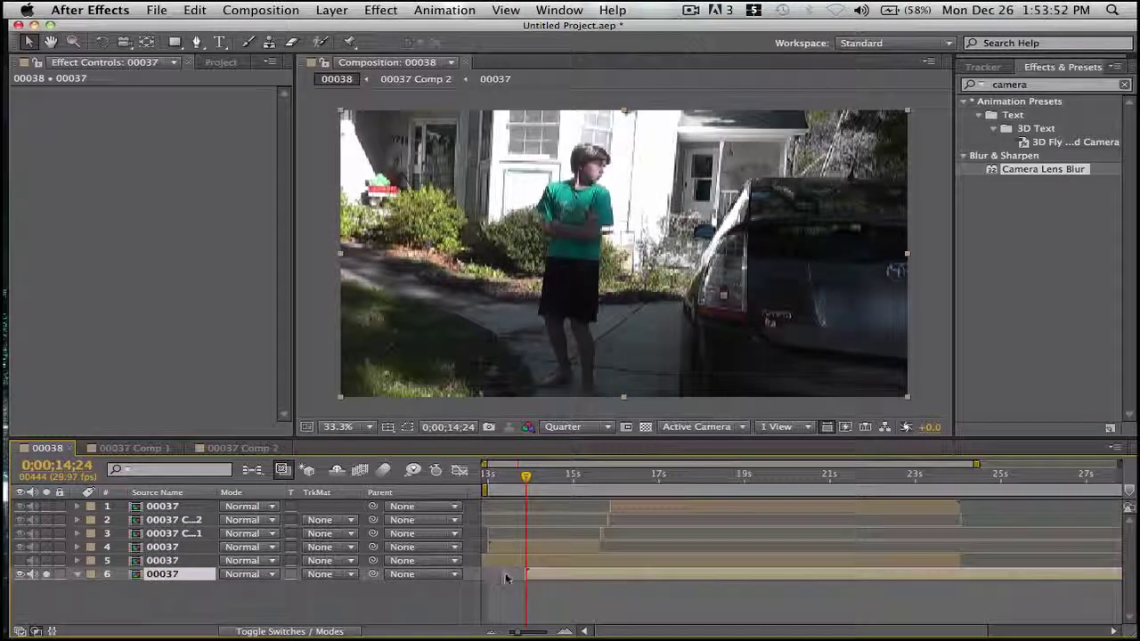
{"action": "double_click", "coordinate": [524, 574]}
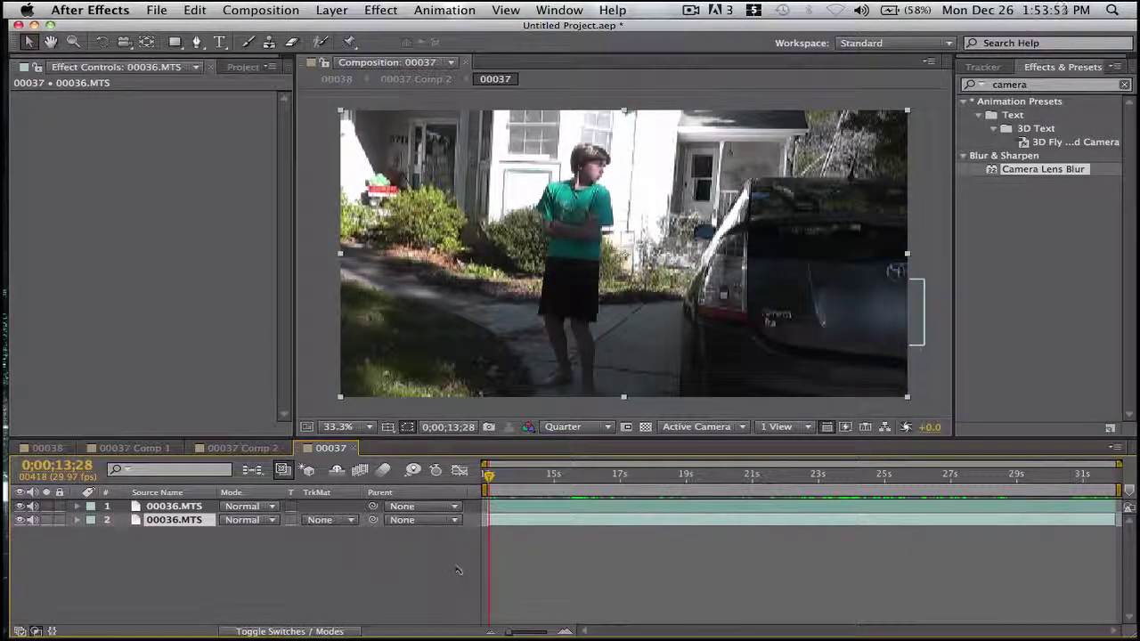
{"action": "left_click", "coordinate": [353, 449]}
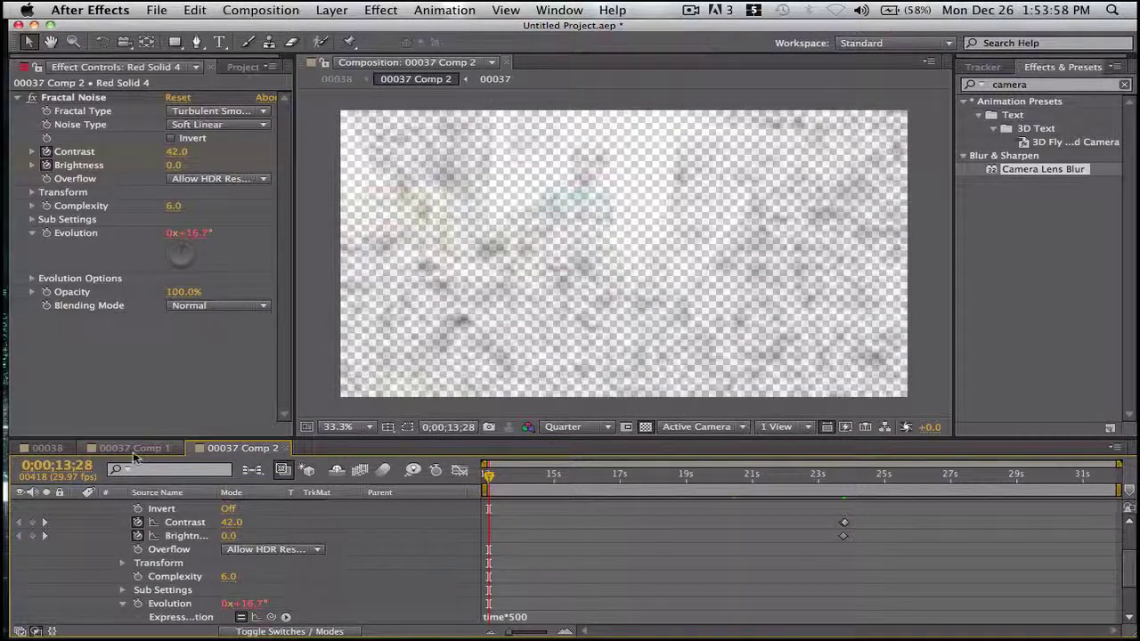
{"action": "left_click", "coordinate": [134, 452]}
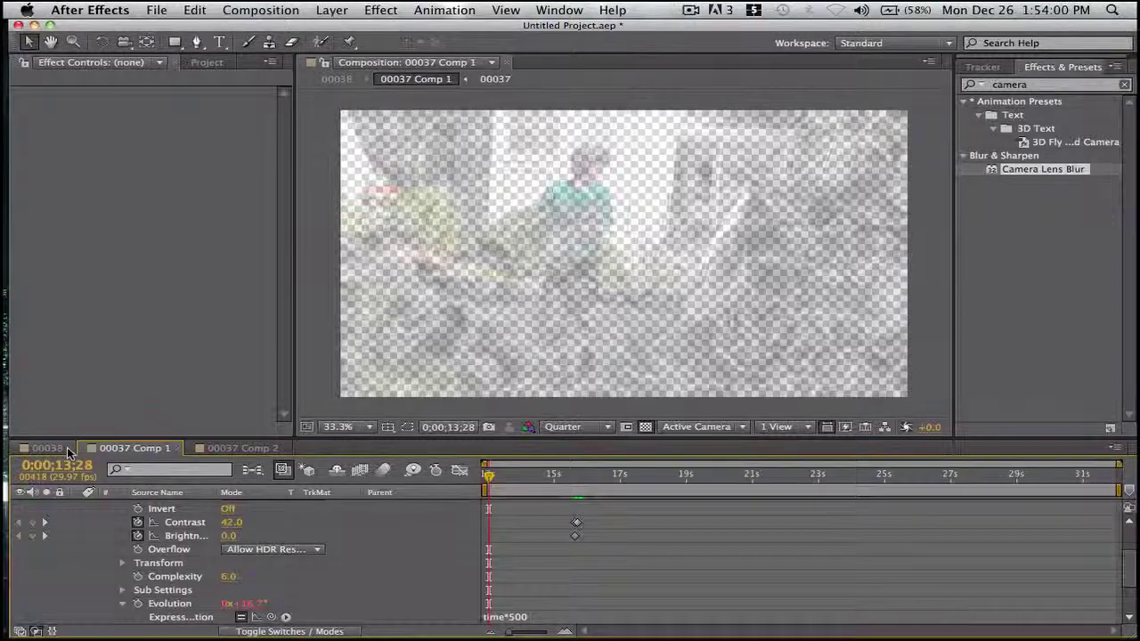
{"action": "left_click", "coordinate": [49, 449]}
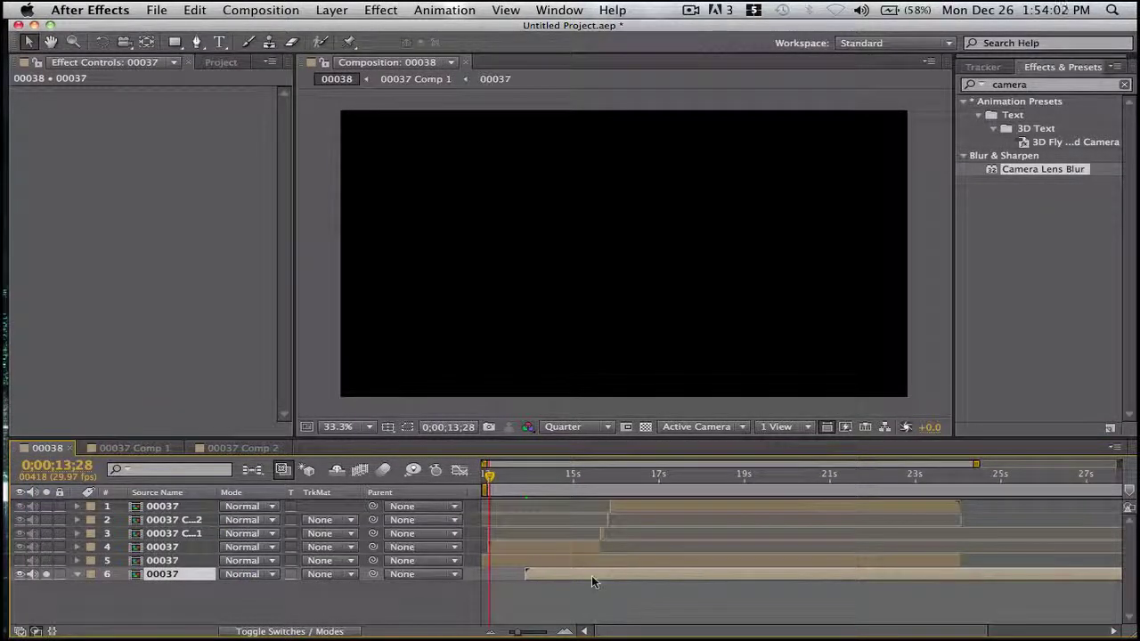
- Freeze the bottom 00037 layer at 0;00;15;00 and extend its start back before 13 seconds
{"action": "left_click_drag", "start_coordinate": [525, 488], "coordinate": [534, 488]}
{"action": "right_click", "coordinate": [538, 574]}
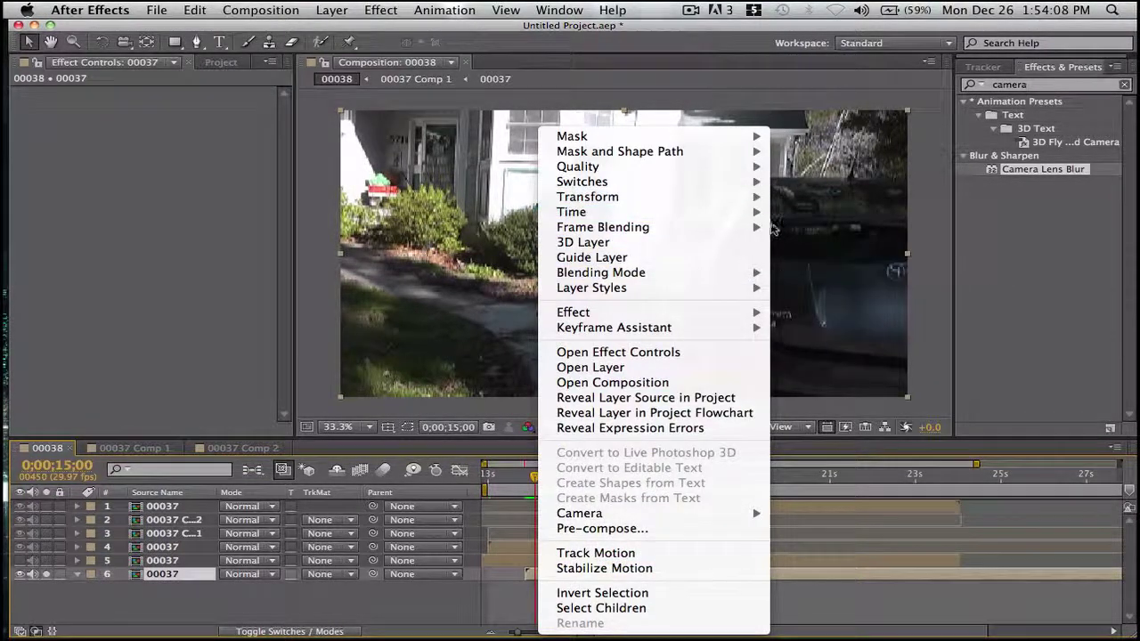
{"action": "mouse_move", "coordinate": [759, 212]}
{"action": "left_click", "coordinate": [819, 258]}
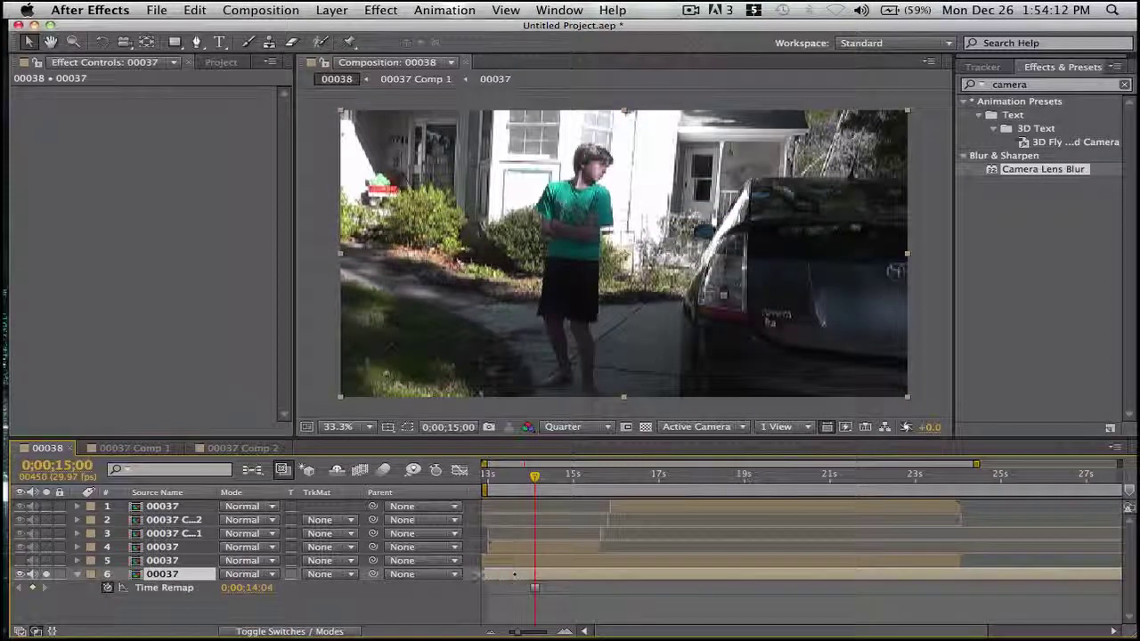
- Make all layers of composition 00038 visible again and end the work area at about 0;00;24;00
{"action": "left_click", "coordinate": [953, 561]}
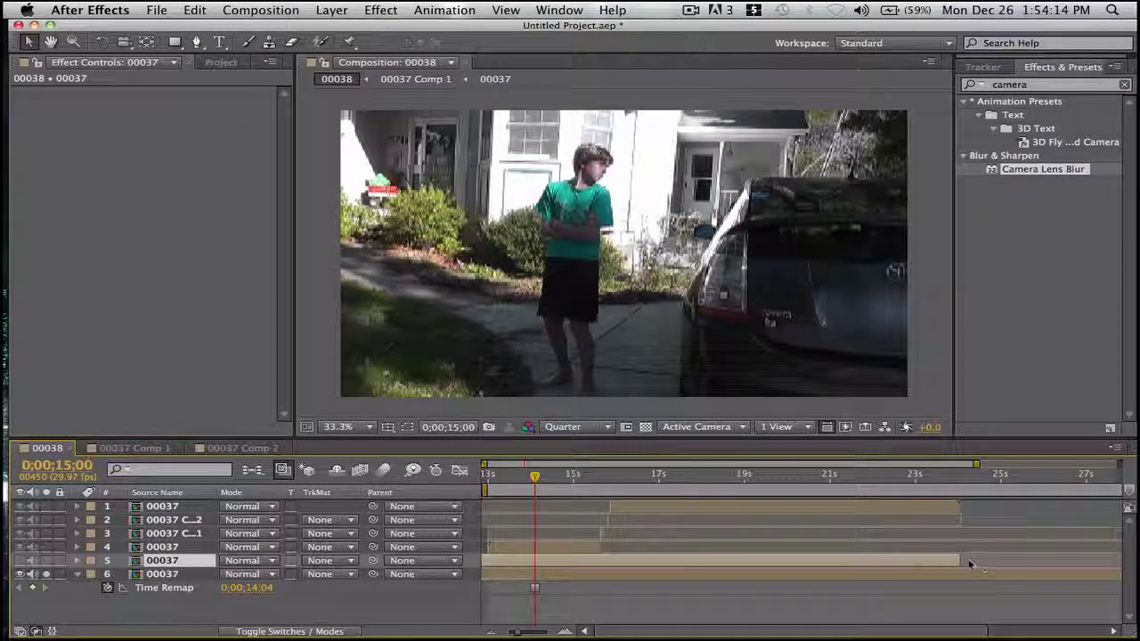
{"action": "left_click", "coordinate": [956, 477]}
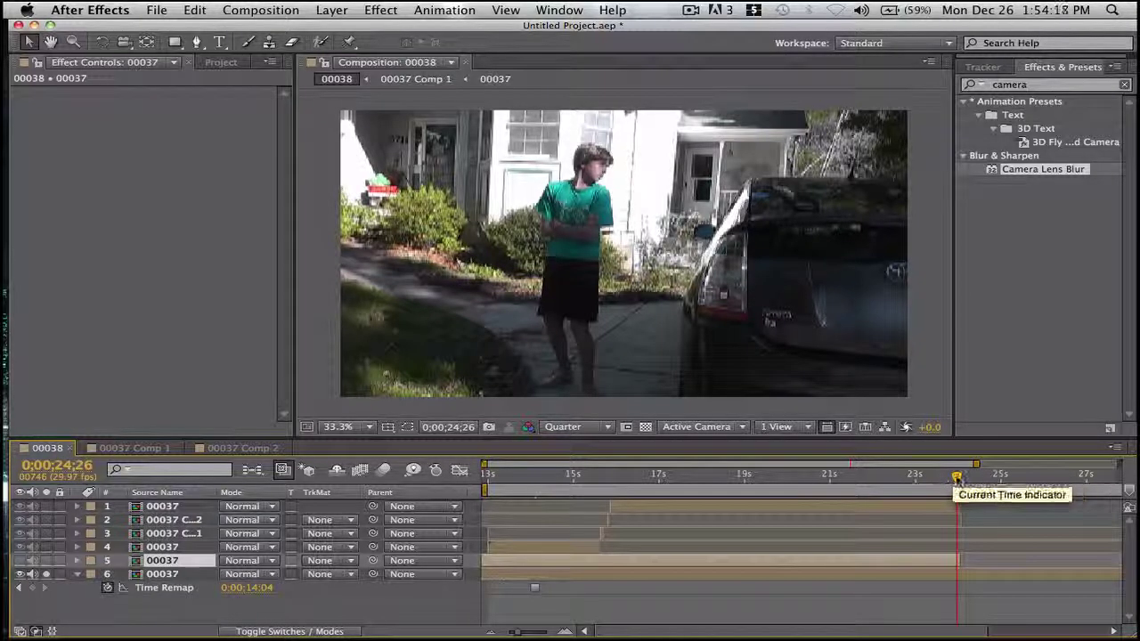
{"action": "left_click_drag", "start_coordinate": [955, 477], "coordinate": [943, 477]}
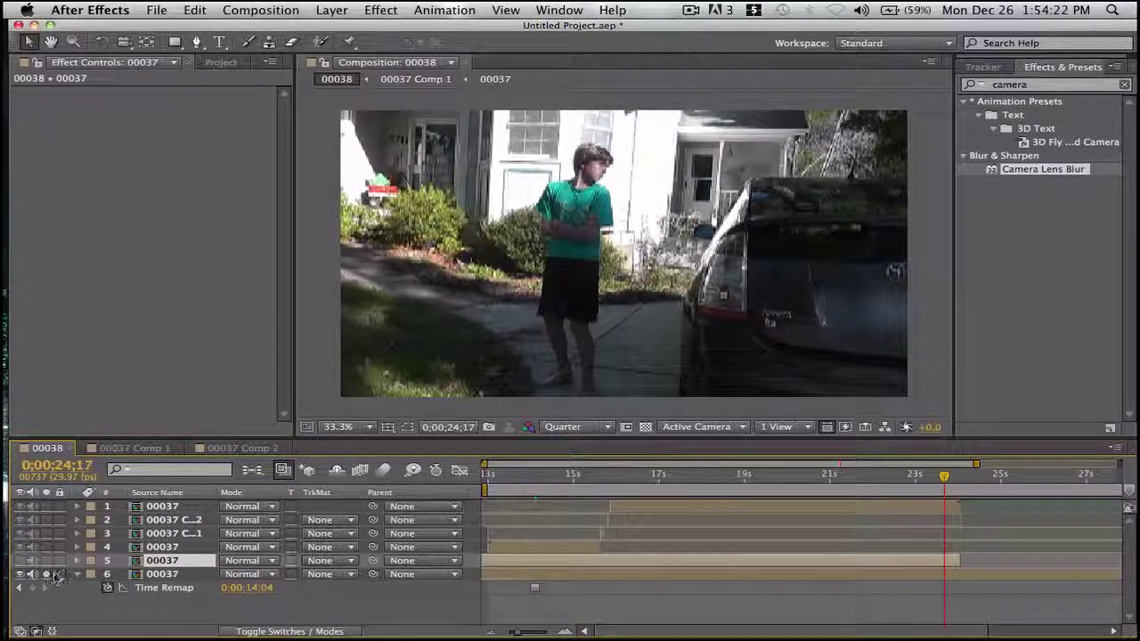
{"action": "left_click", "coordinate": [46, 574]}
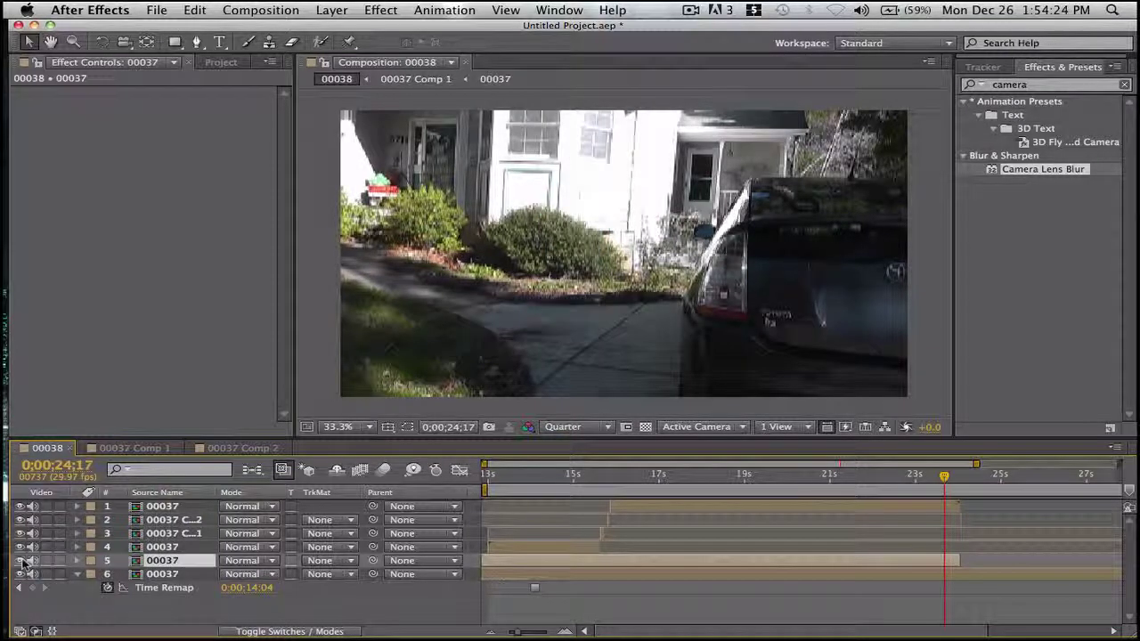
{"action": "mouse_move", "coordinate": [911, 475]}
{"action": "left_mouse_down"}
{"action": "mouse_move", "coordinate": [871, 481]}
{"action": "mouse_move", "coordinate": [922, 495]}
{"action": "left_mouse_up"}
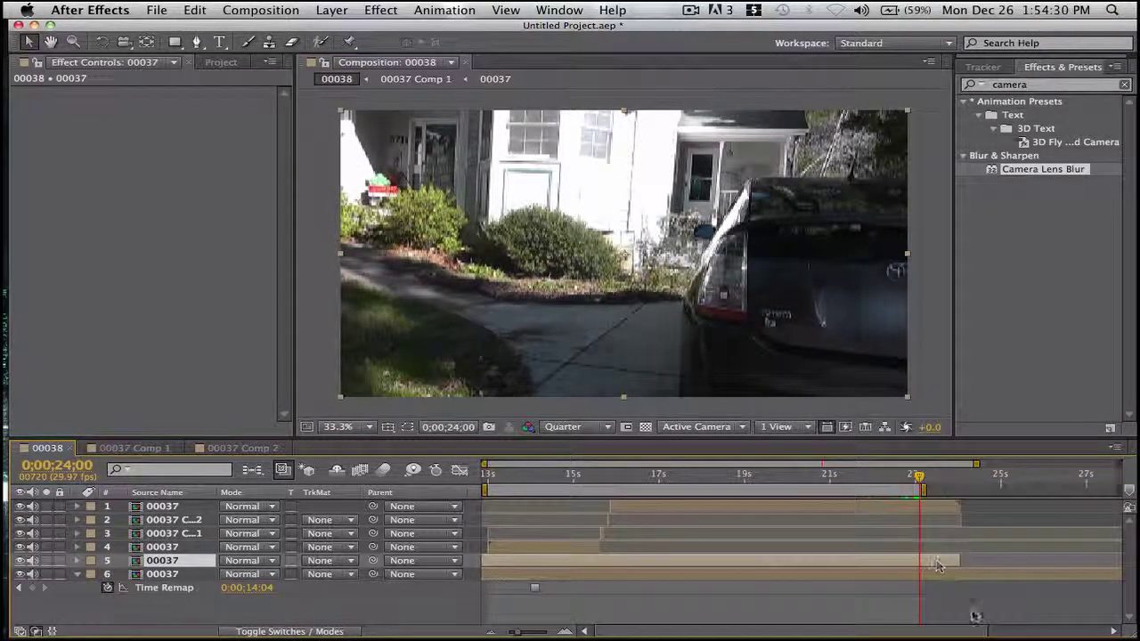
{"action": "left_click", "coordinate": [959, 576]}
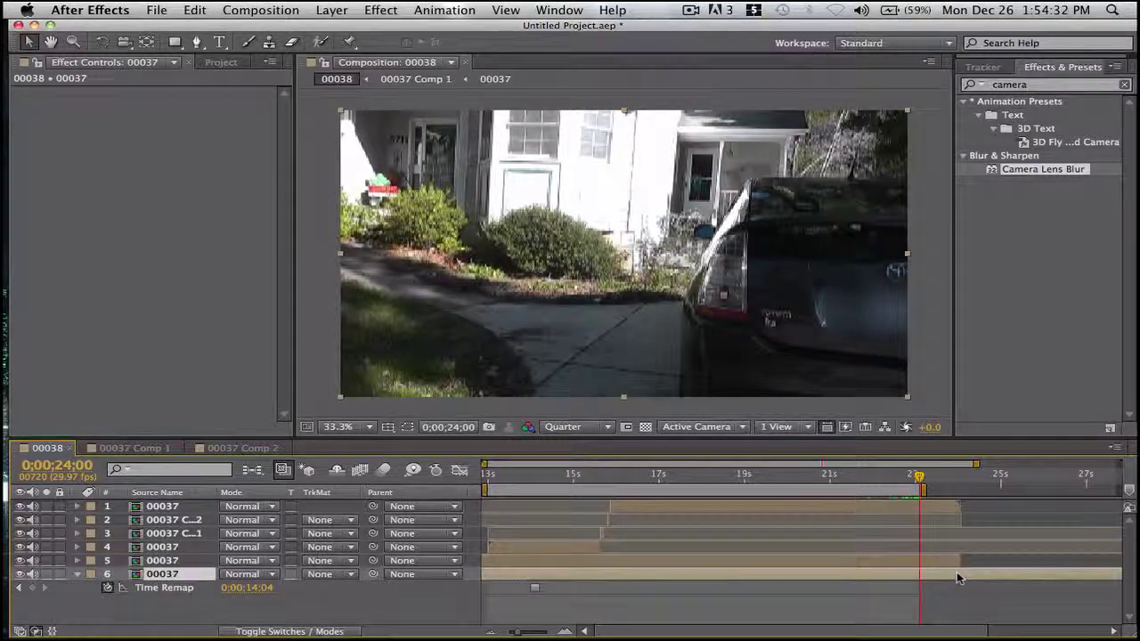
- Draw a closed pen mask around the porch doorway beside the car on the fifth layer, 00037, and reveal its mask properties
{"action": "left_click", "coordinate": [826, 557]}
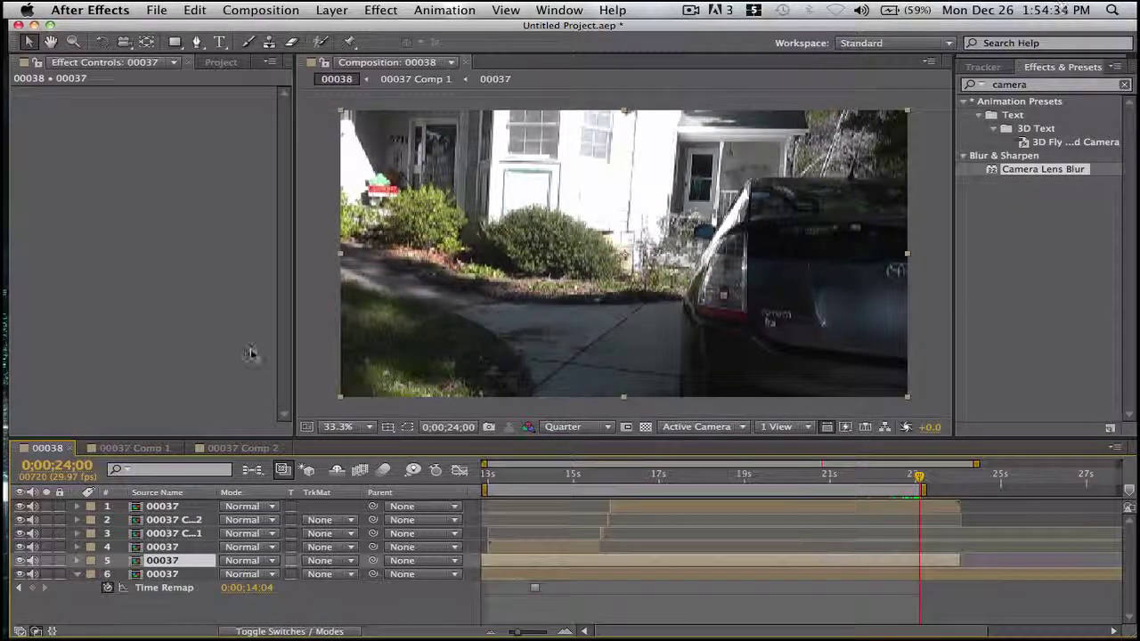
{"action": "left_click_drag", "start_coordinate": [560, 474], "coordinate": [602, 488]}
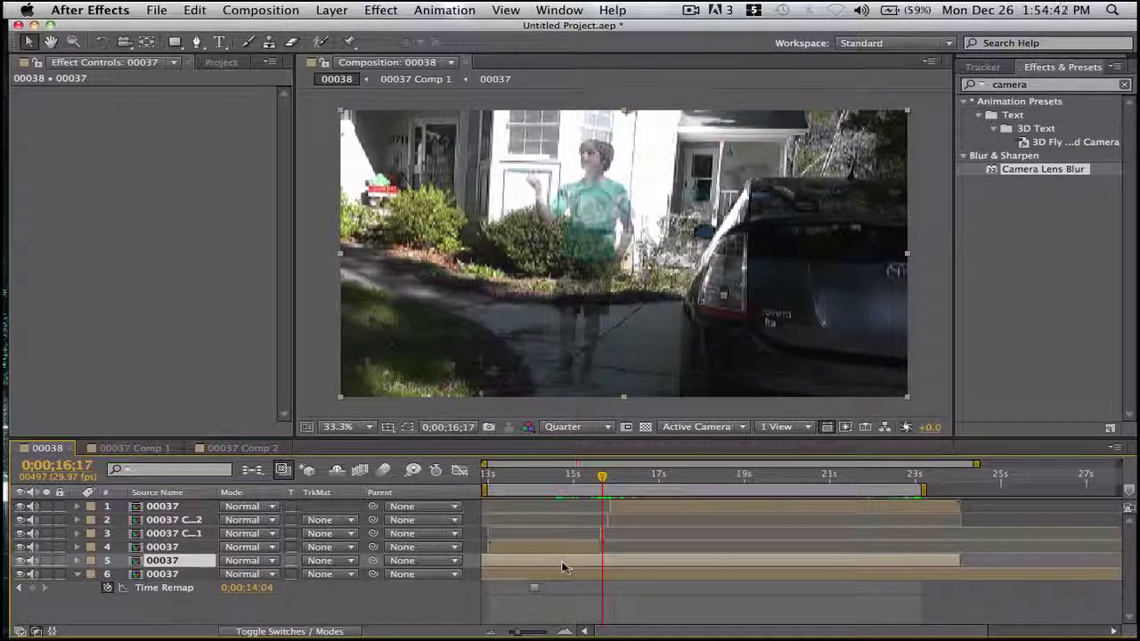
{"action": "left_click", "coordinate": [196, 42]}
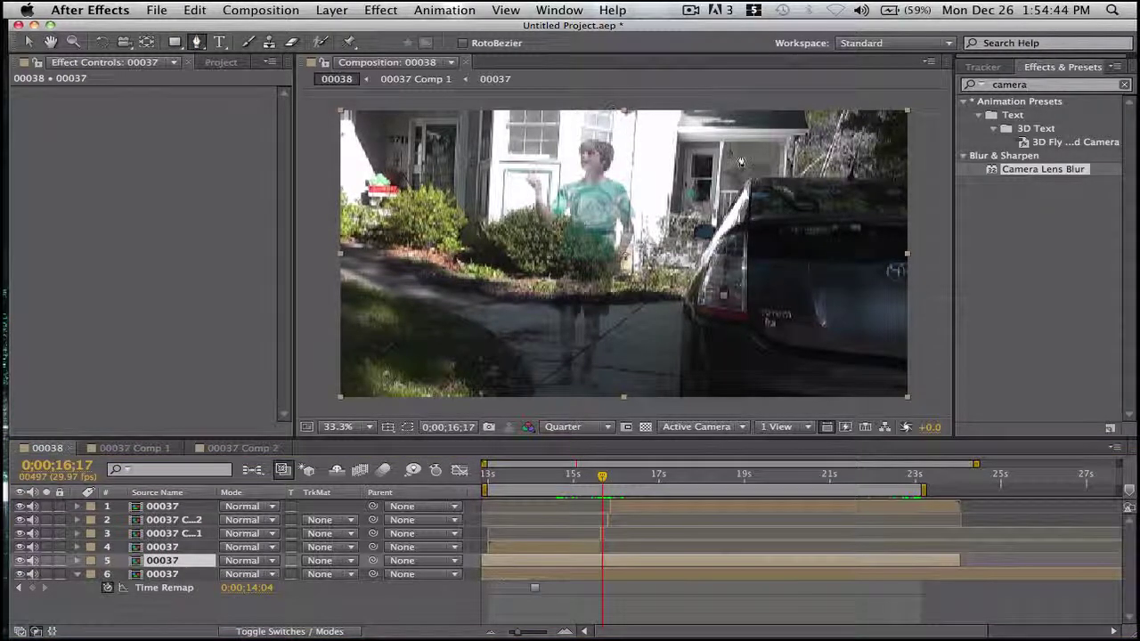
{"action": "left_click", "coordinate": [659, 138]}
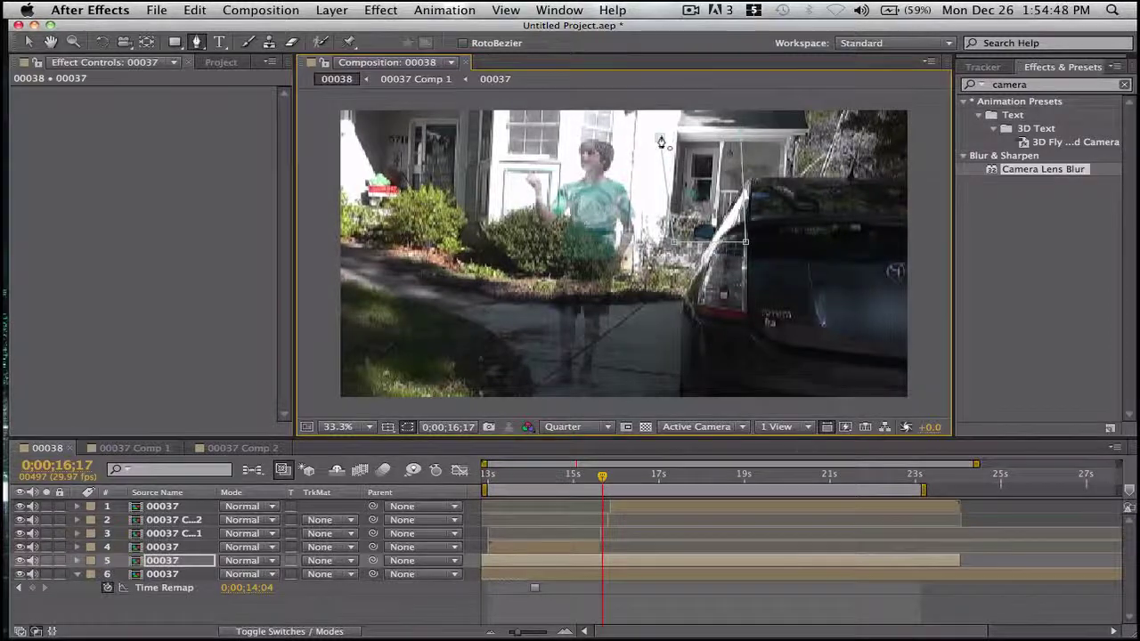
{"action": "key", "text": "m"}
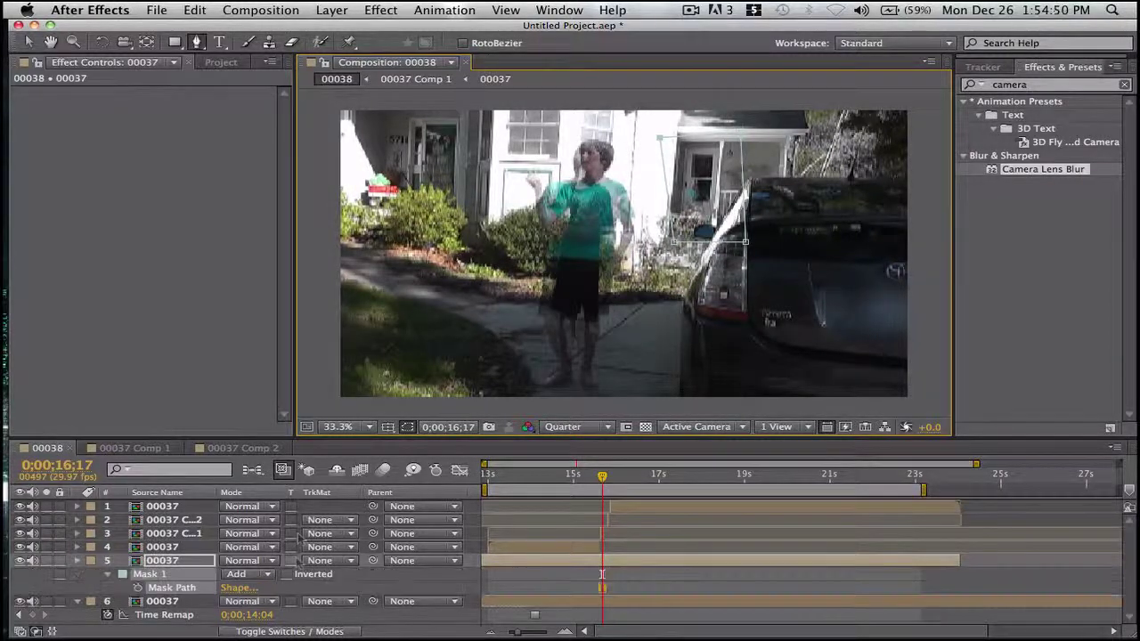
- Set Mask 1 on the fifth layer, 00037, to Subtract and collapse the layer's properties
{"action": "left_click", "coordinate": [249, 574]}
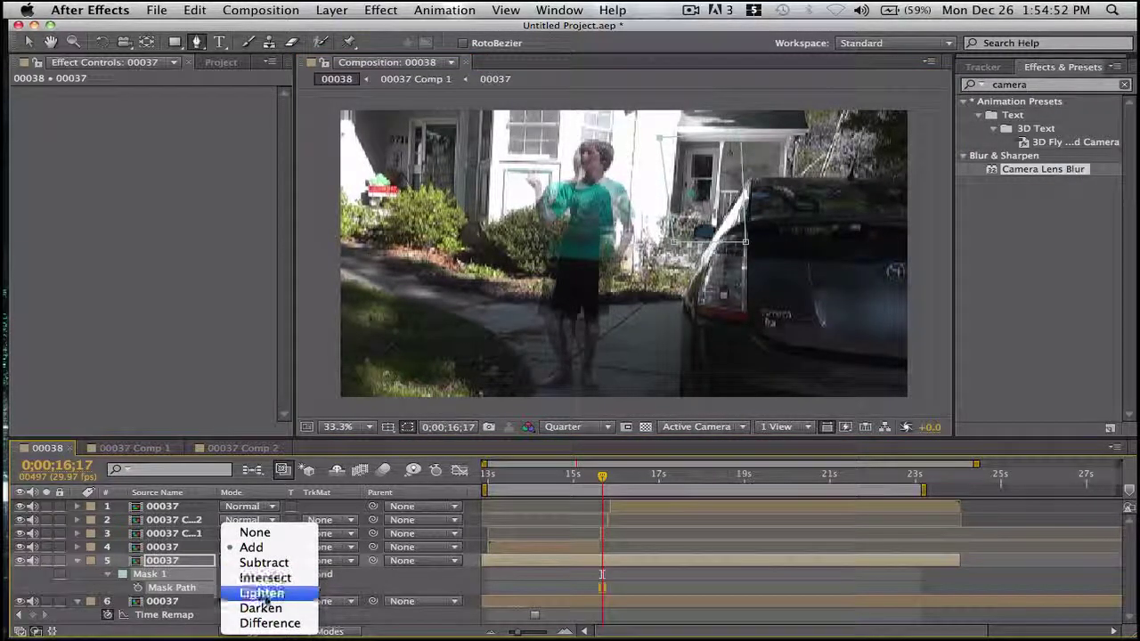
{"action": "left_click", "coordinate": [265, 562]}
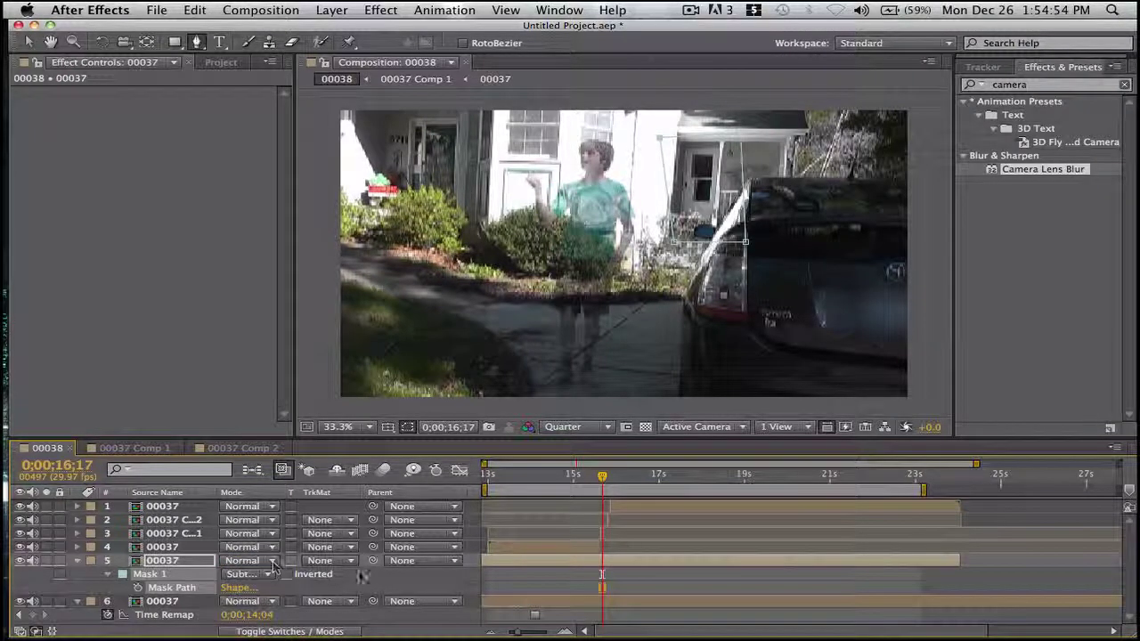
{"action": "mouse_move", "coordinate": [603, 477]}
{"action": "left_mouse_down"}
{"action": "mouse_move", "coordinate": [588, 476]}
{"action": "mouse_move", "coordinate": [639, 478]}
{"action": "mouse_move", "coordinate": [584, 478]}
{"action": "left_mouse_up"}
{"action": "left_click", "coordinate": [748, 619]}
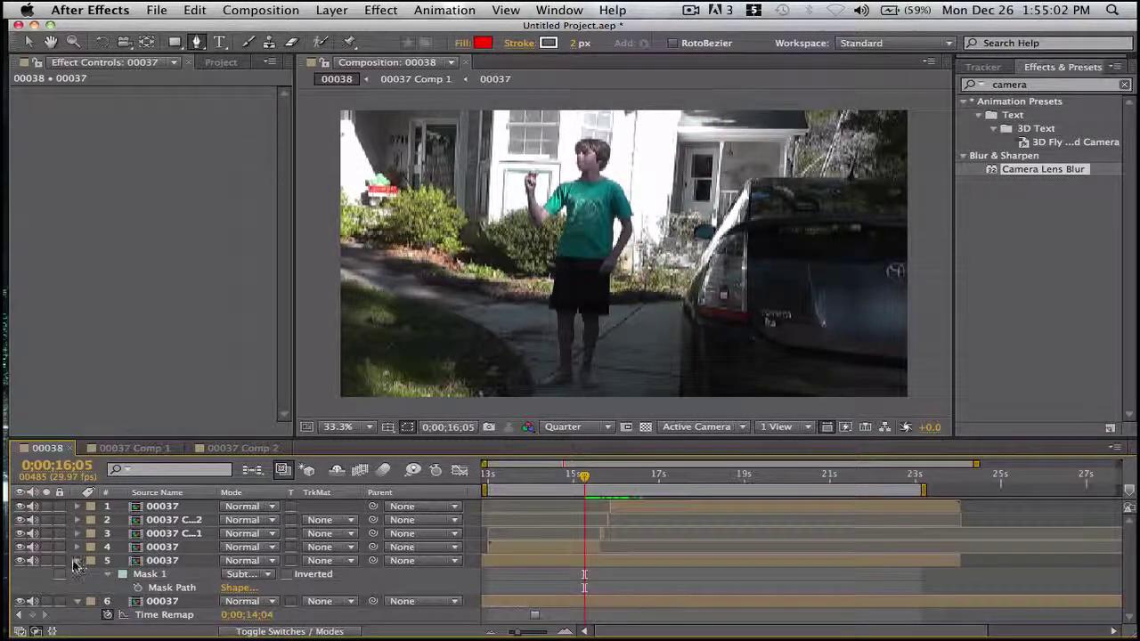
{"action": "left_click", "coordinate": [76, 561]}
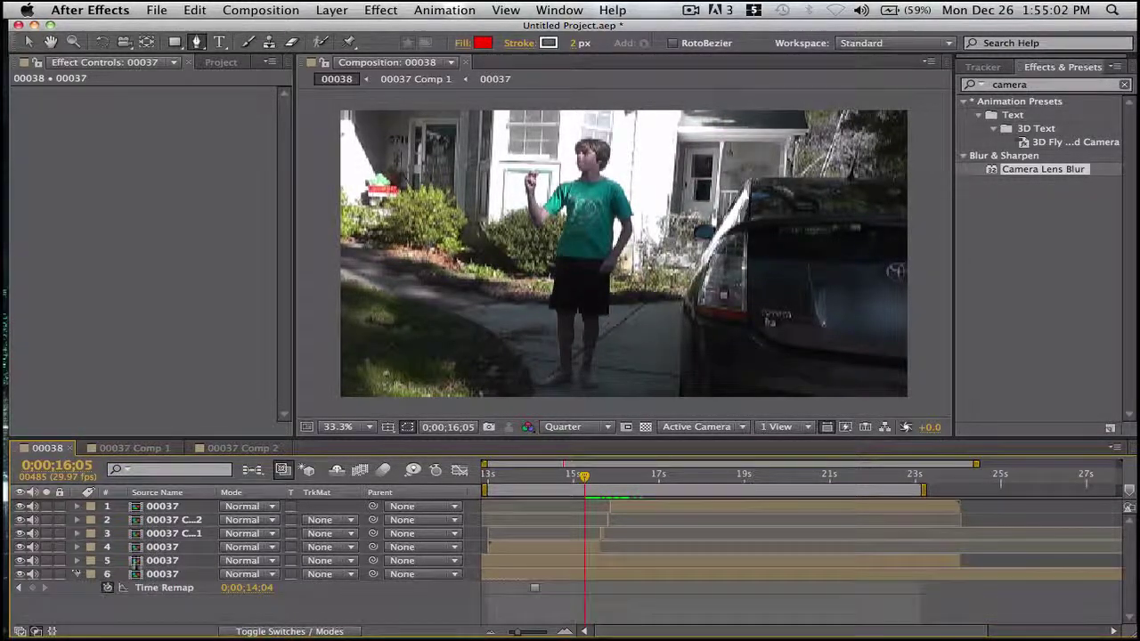
- Add Gun_Smoke_01.mov as the top layer of composition 00038 and shift it to start at about 0;00;16;00
{"action": "left_click", "coordinate": [227, 62]}
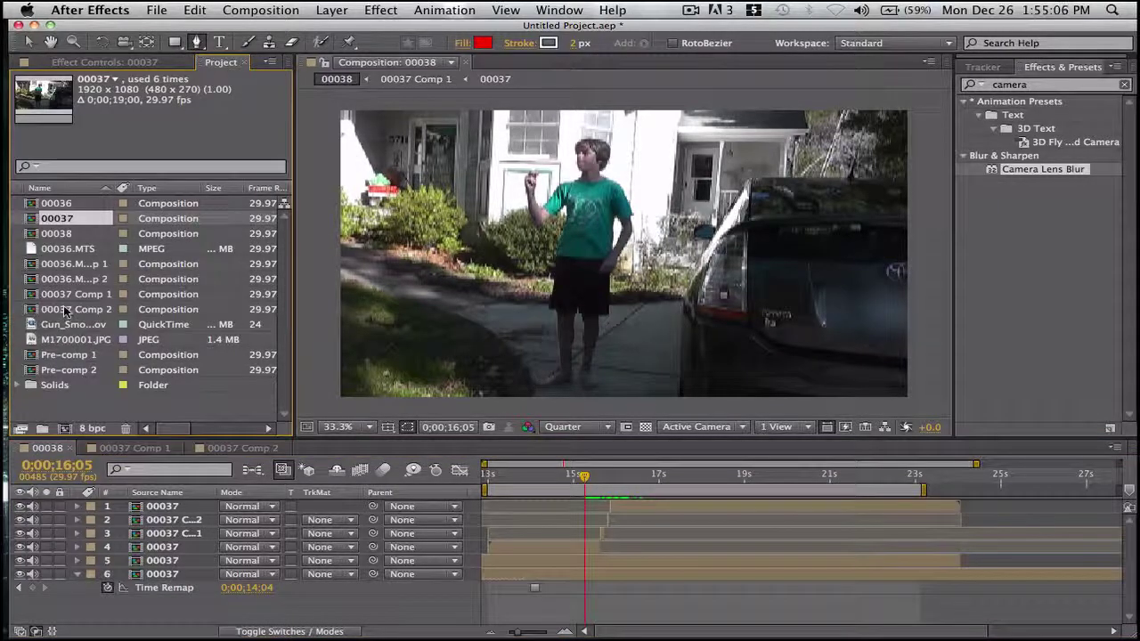
{"action": "left_click_drag", "start_coordinate": [91, 327], "coordinate": [605, 506]}
{"action": "left_click_drag", "start_coordinate": [518, 633], "coordinate": [535, 633]}
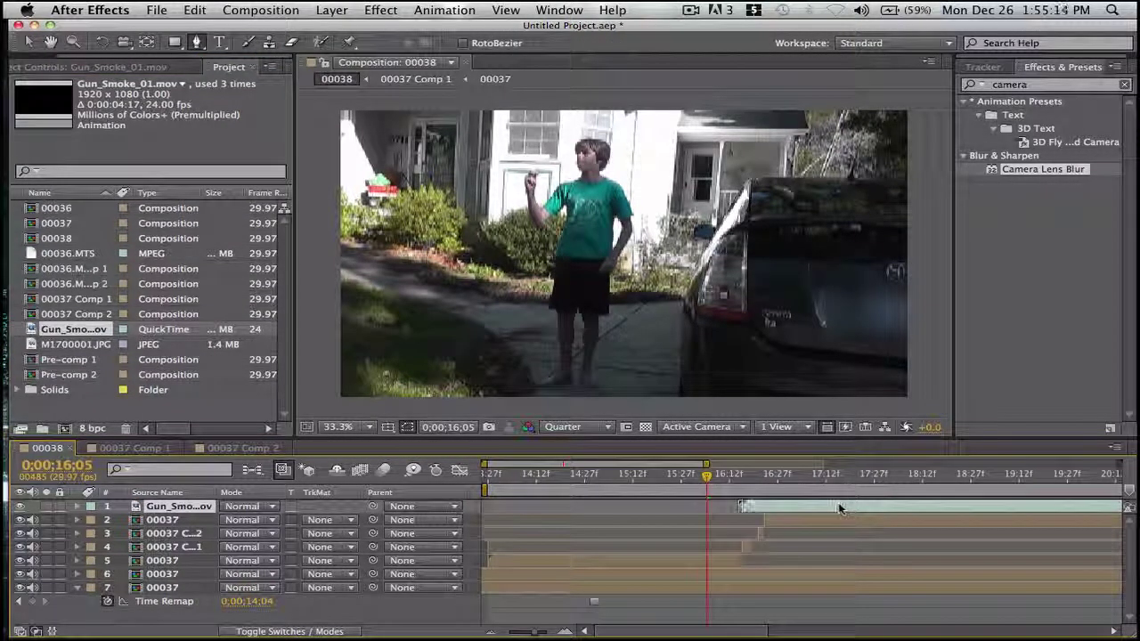
{"action": "left_click_drag", "start_coordinate": [732, 474], "coordinate": [743, 480]}
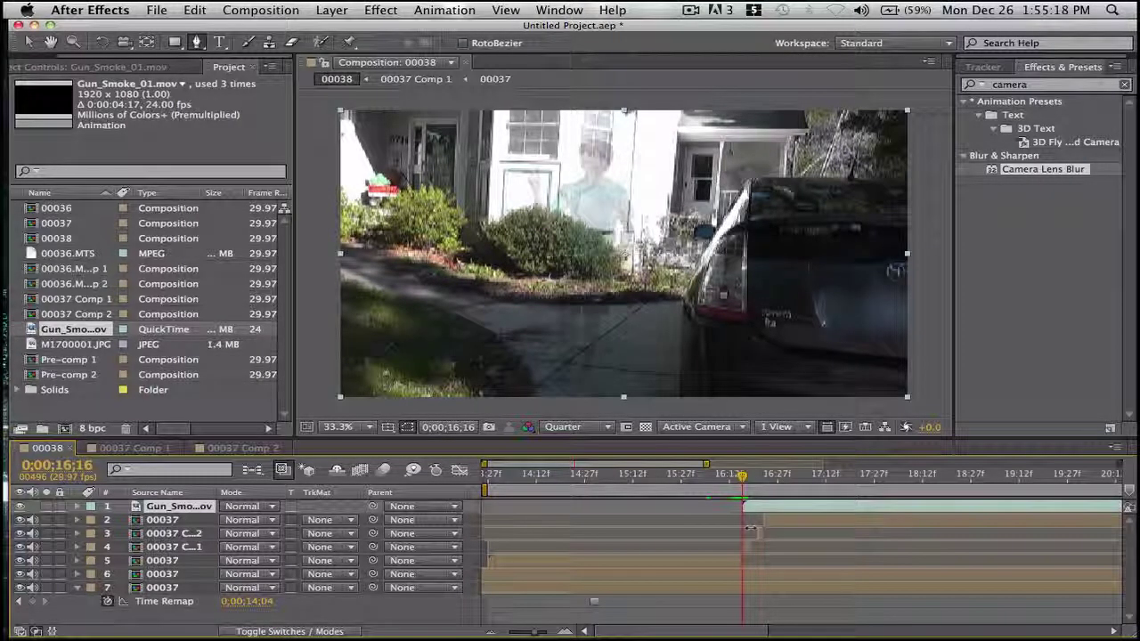
{"action": "left_click_drag", "start_coordinate": [946, 500], "coordinate": [899, 507]}
- Enlarge the Gun_Smoke_01.mov layer well beyond the composition frame and reposition it around the scene
{"action": "scroll", "coordinate": [672, 336], "scroll_direction": "down", "scroll_amount": 2}
{"action": "scroll", "coordinate": [671, 336], "scroll_direction": "down", "scroll_amount": 4}
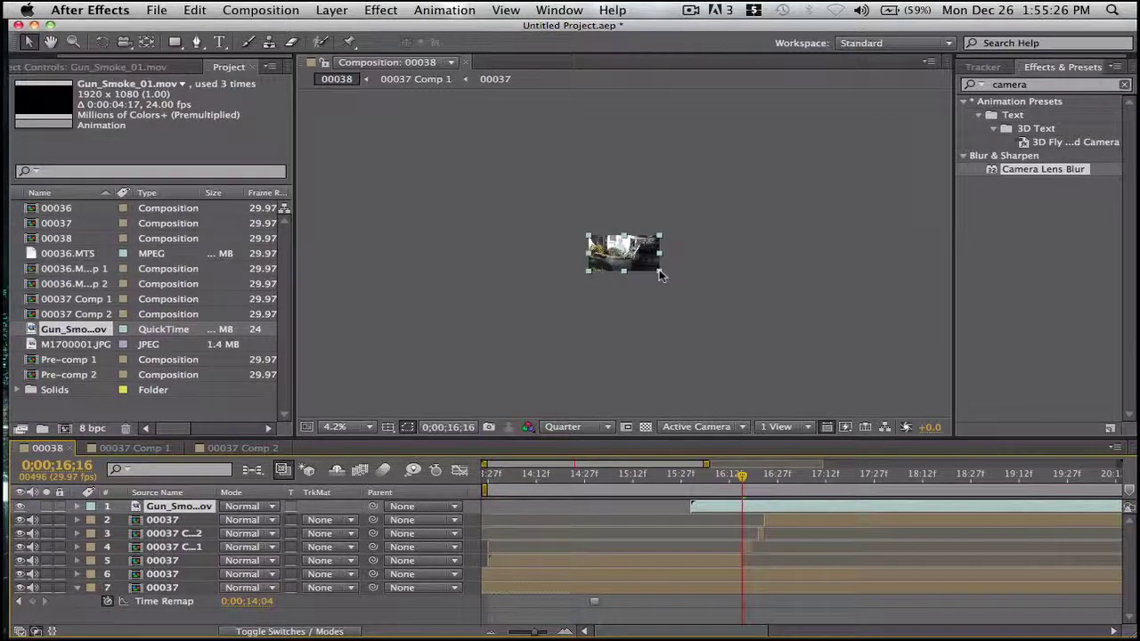
{"action": "left_click_drag", "start_coordinate": [661, 279], "coordinate": [721, 322]}
{"action": "left_click_drag", "start_coordinate": [615, 245], "coordinate": [644, 251]}
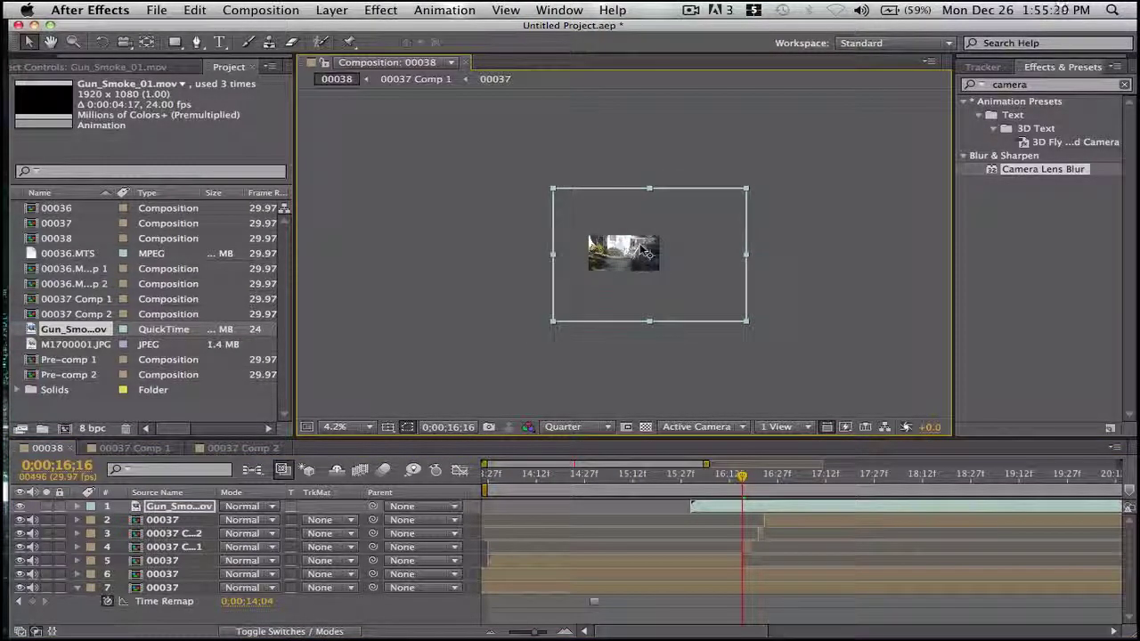
- Try to keyframe the gun smoke layer's Opacity at 0% at 0;00;16;16
{"action": "key", "text": "t"}
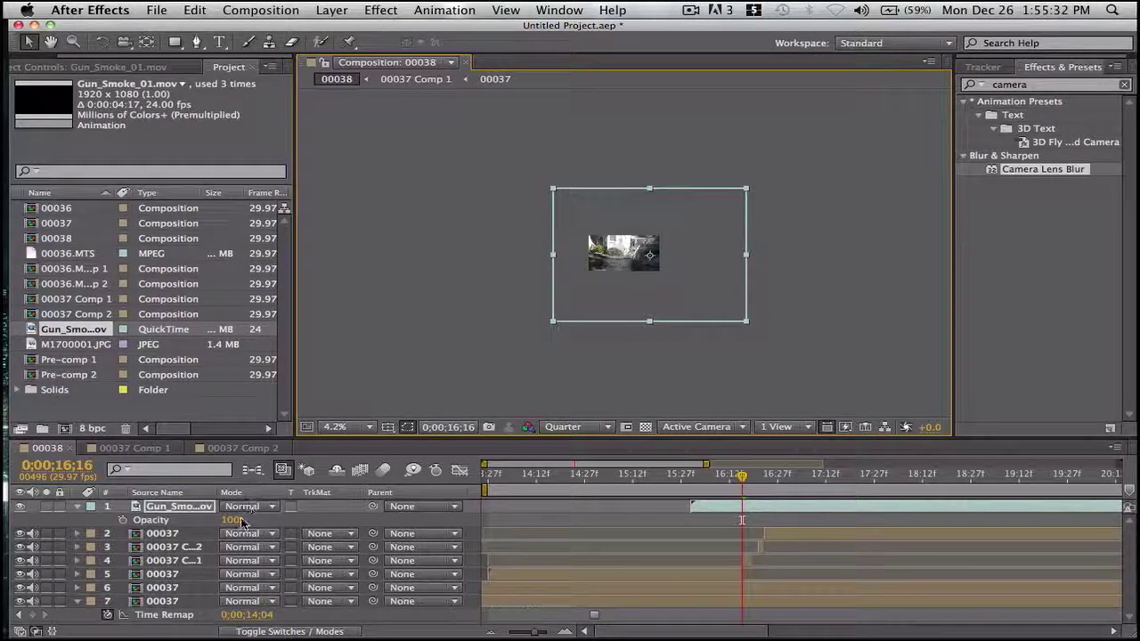
{"action": "left_click_drag", "start_coordinate": [239, 521], "coordinate": [124, 520]}
{"action": "left_click", "coordinate": [123, 520]}
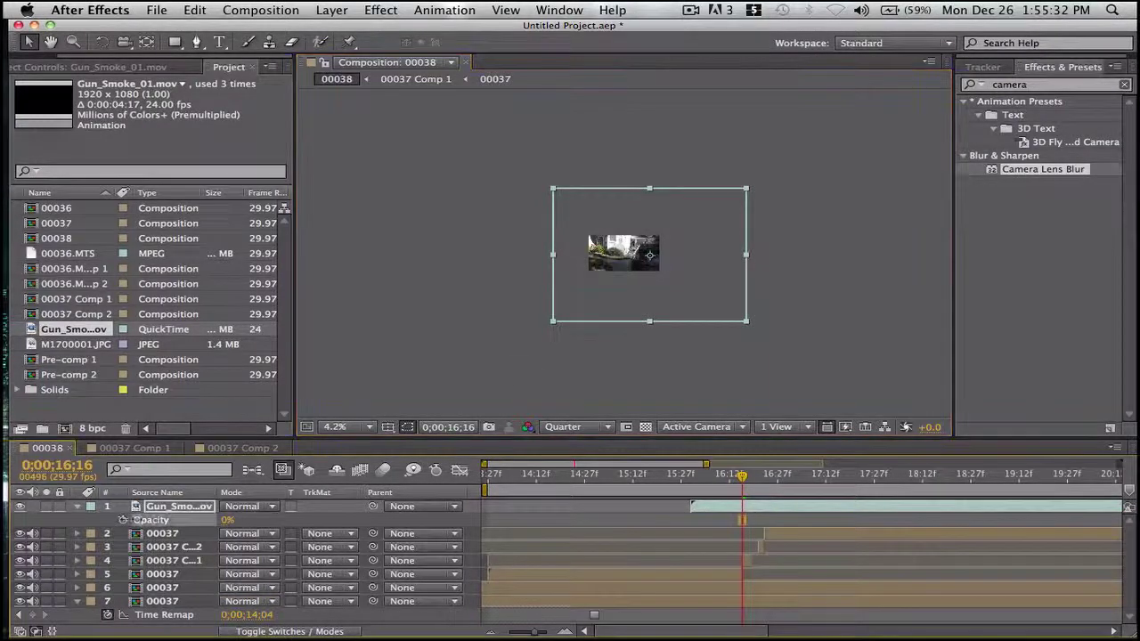
- Set the gun smoke layer's Opacity to 31% at 0;00;16;19
{"action": "left_click", "coordinate": [752, 478]}
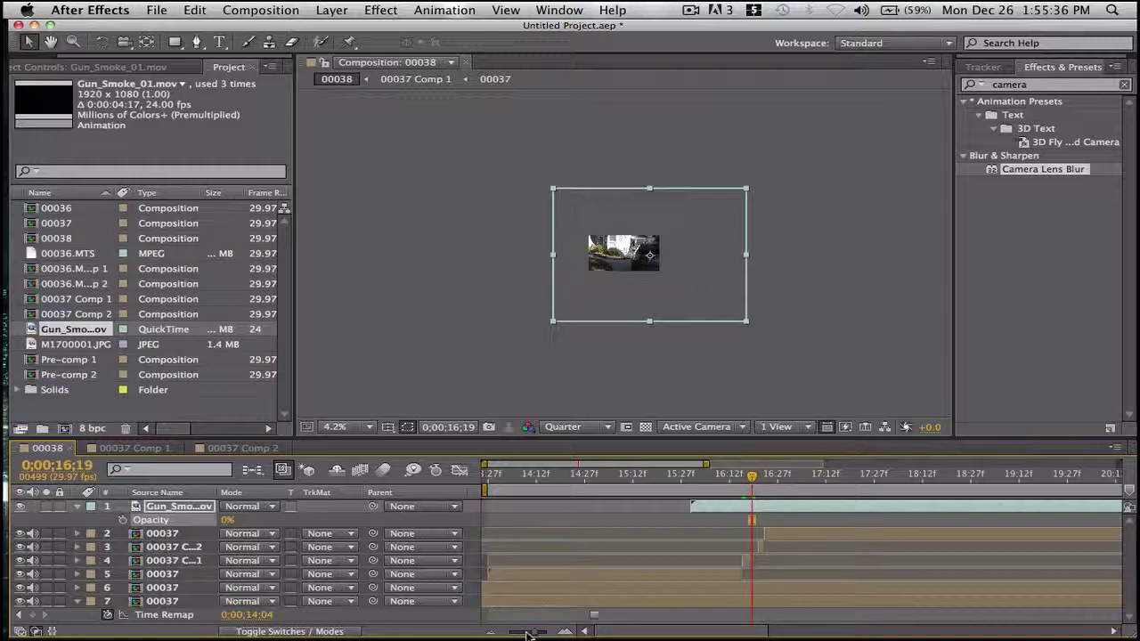
{"action": "left_click_drag", "start_coordinate": [528, 634], "coordinate": [546, 626]}
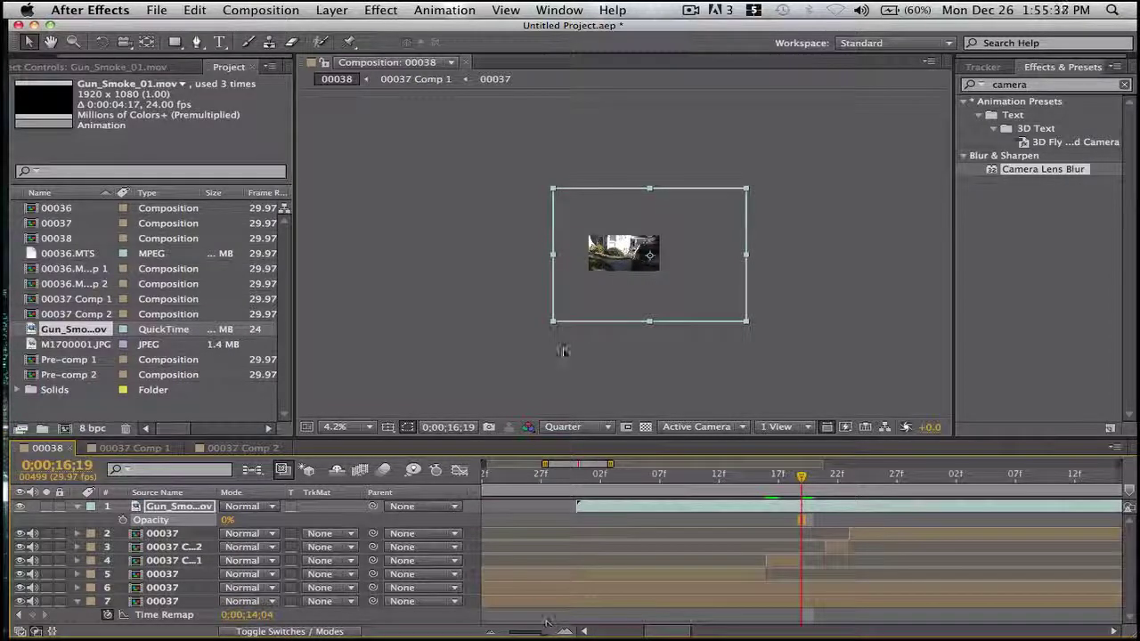
{"action": "scroll", "coordinate": [563, 349], "scroll_direction": "up", "scroll_amount": 3}
{"action": "scroll", "coordinate": [563, 348], "scroll_direction": "down", "scroll_amount": 1}
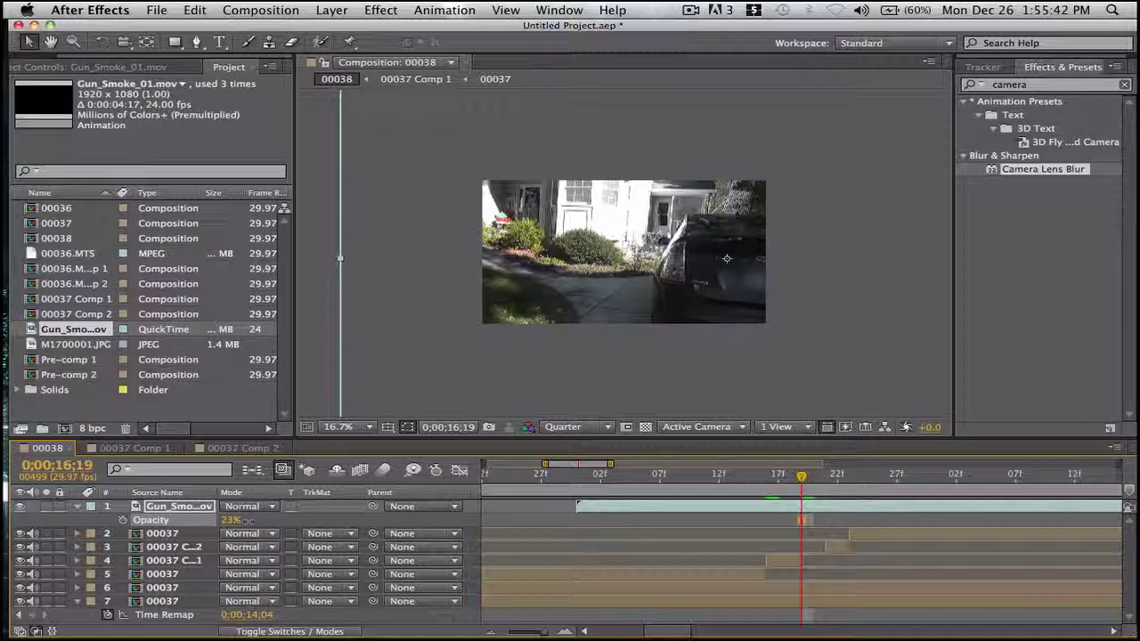
{"action": "left_click_drag", "start_coordinate": [251, 522], "coordinate": [254, 521]}
{"action": "right_click", "coordinate": [255, 522]}
{"action": "left_click", "coordinate": [248, 522]}
{"action": "left_click", "coordinate": [649, 525]}
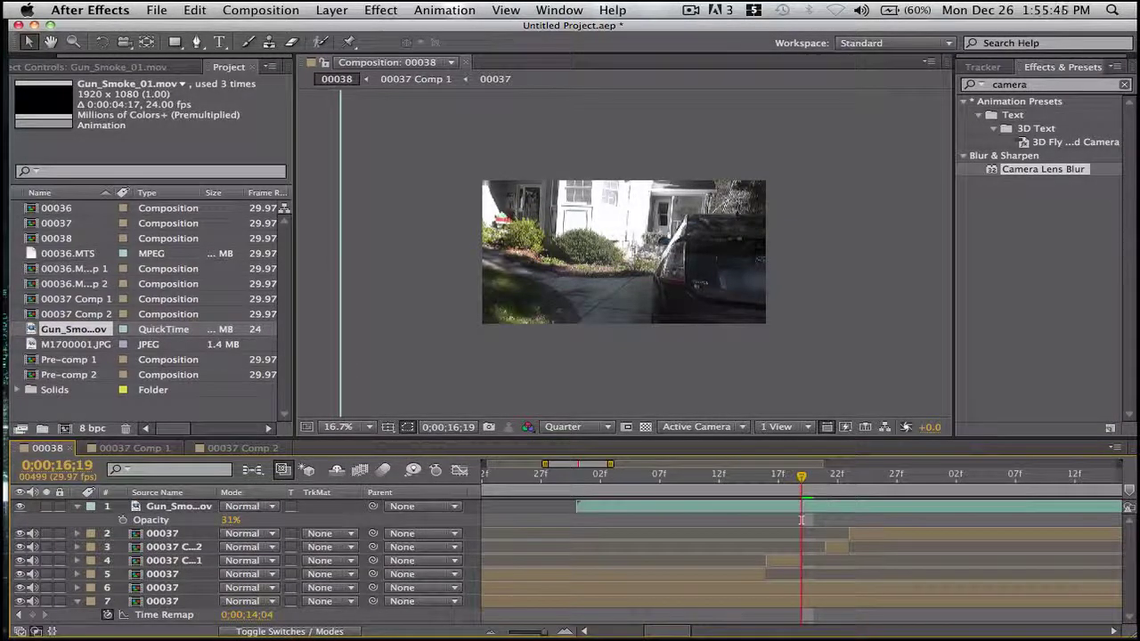
- Keyframe the gun smoke layer's Opacity at 31% at 0;00;16;19 and at 0% at 0;00;16;16
{"action": "left_click", "coordinate": [815, 505]}
{"action": "left_click_drag", "start_coordinate": [760, 478], "coordinate": [769, 478]}
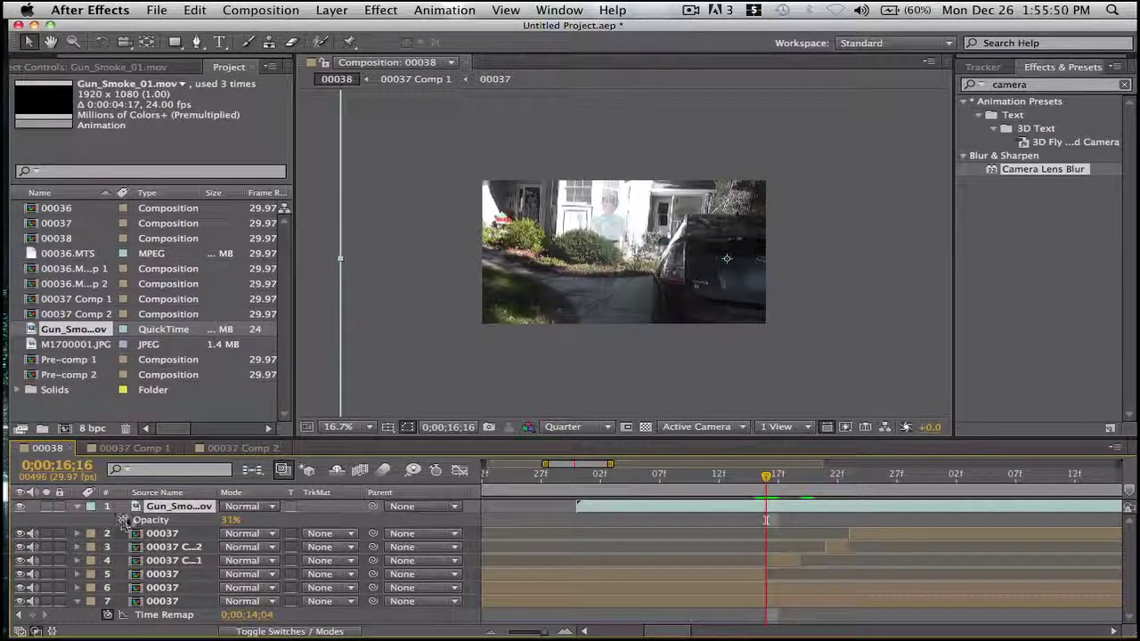
{"action": "left_click", "coordinate": [802, 476]}
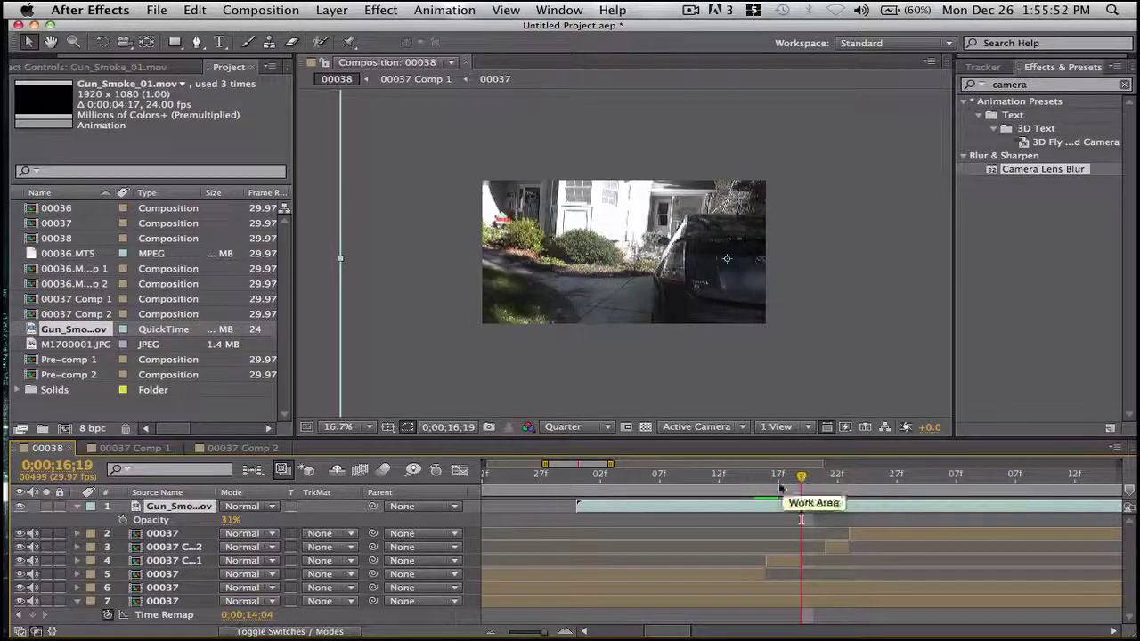
{"action": "left_click", "coordinate": [123, 520]}
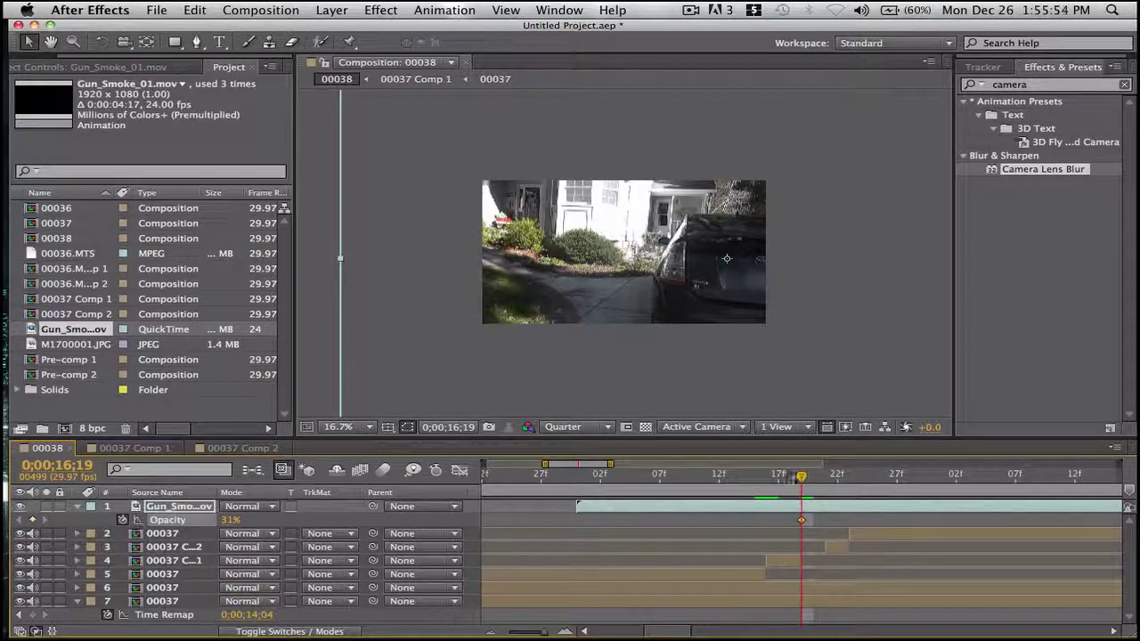
{"action": "left_click", "coordinate": [768, 478]}
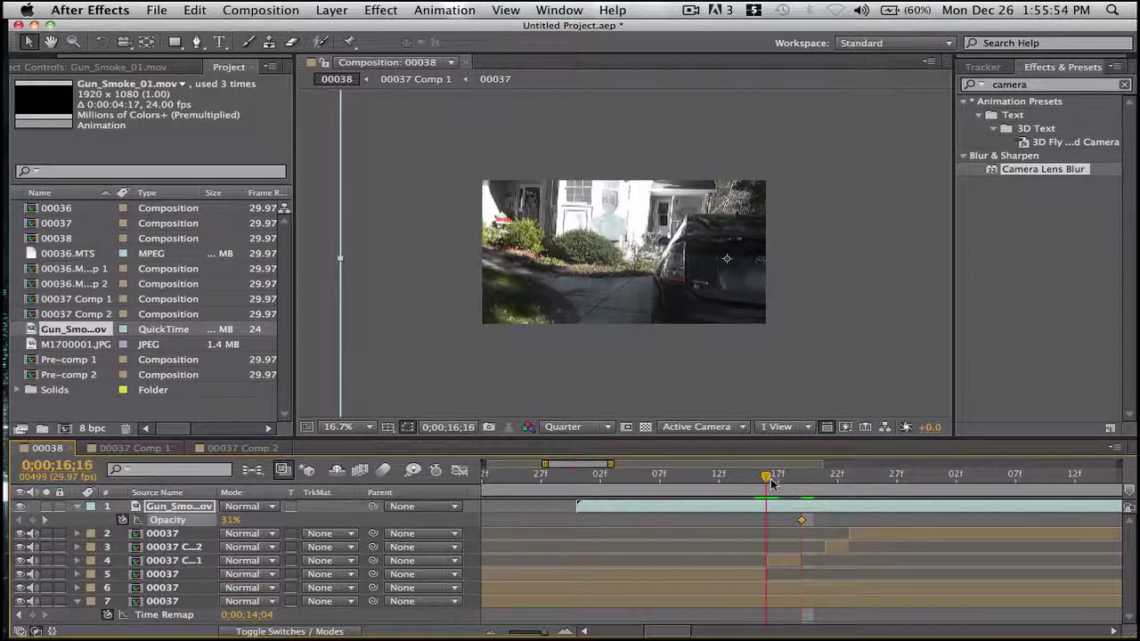
{"action": "left_click", "coordinate": [230, 522]}
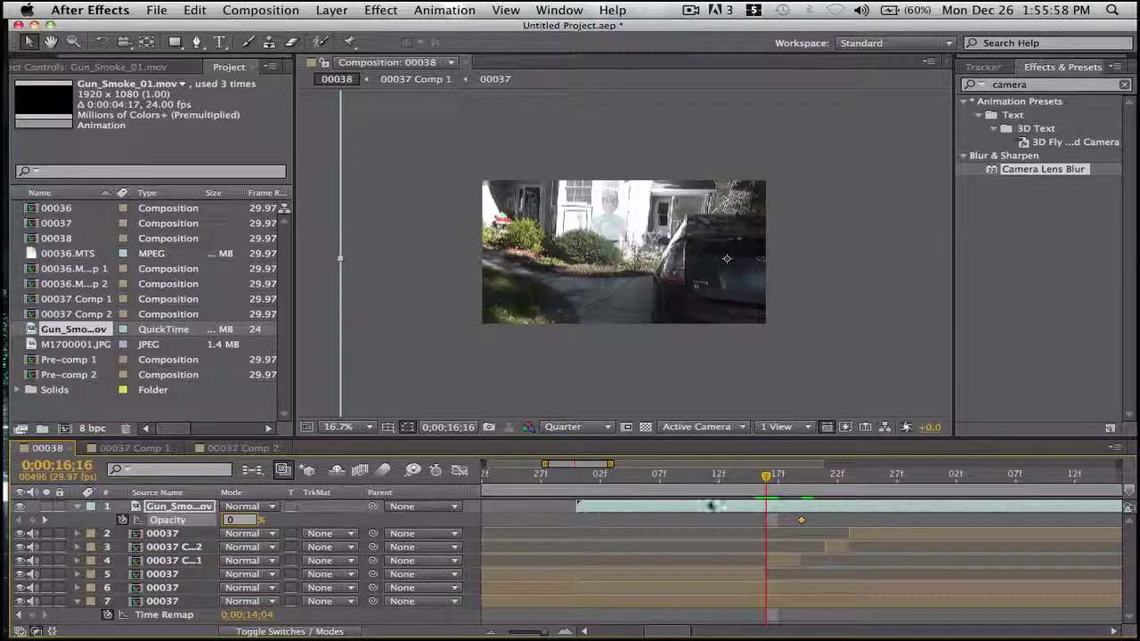
{"action": "left_click", "coordinate": [683, 534]}
- Trim the start of the gun smoke layer to its first Opacity keyframe at 0;00;16;16
{"action": "left_click_drag", "start_coordinate": [762, 481], "coordinate": [822, 494]}
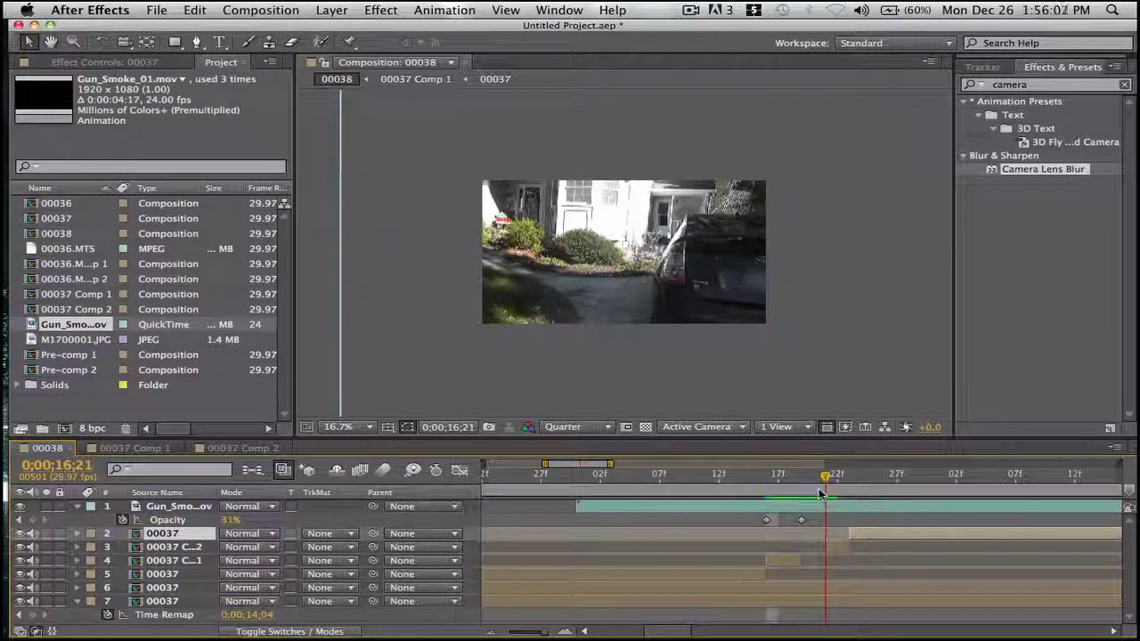
{"action": "left_click", "coordinate": [818, 506]}
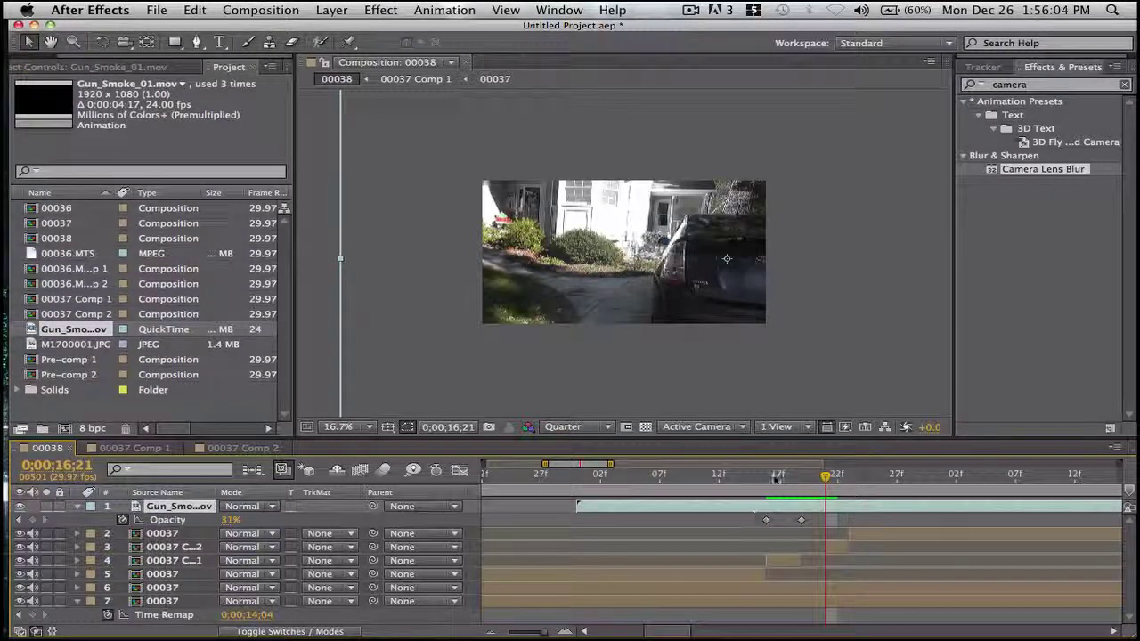
{"action": "key", "text": "j"}
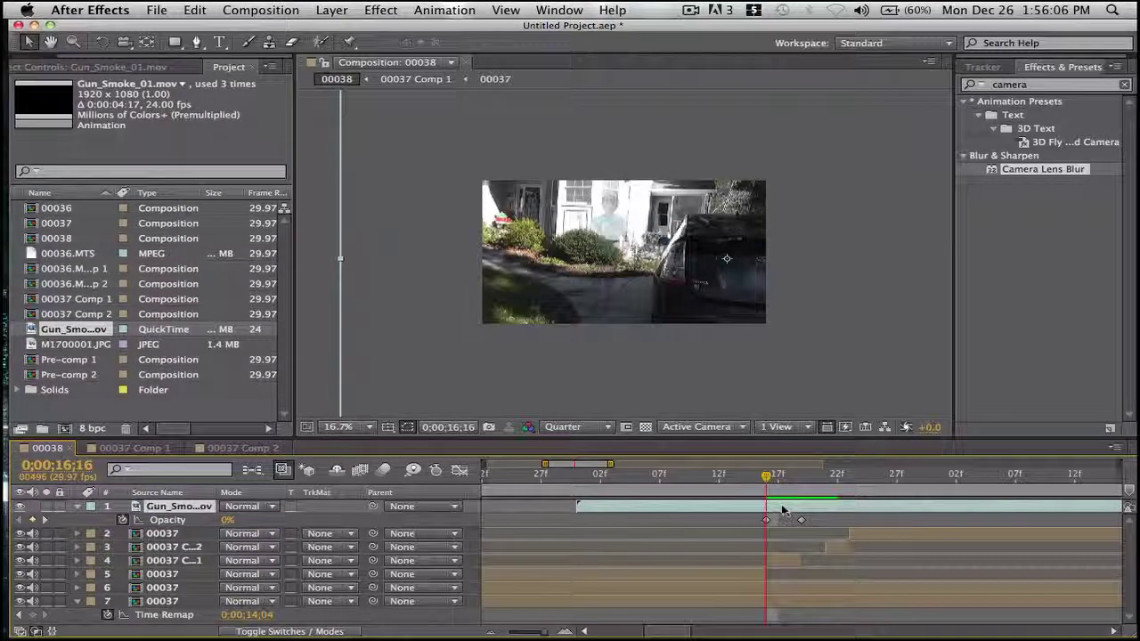
{"action": "key", "text": "alt+bracketleft"}
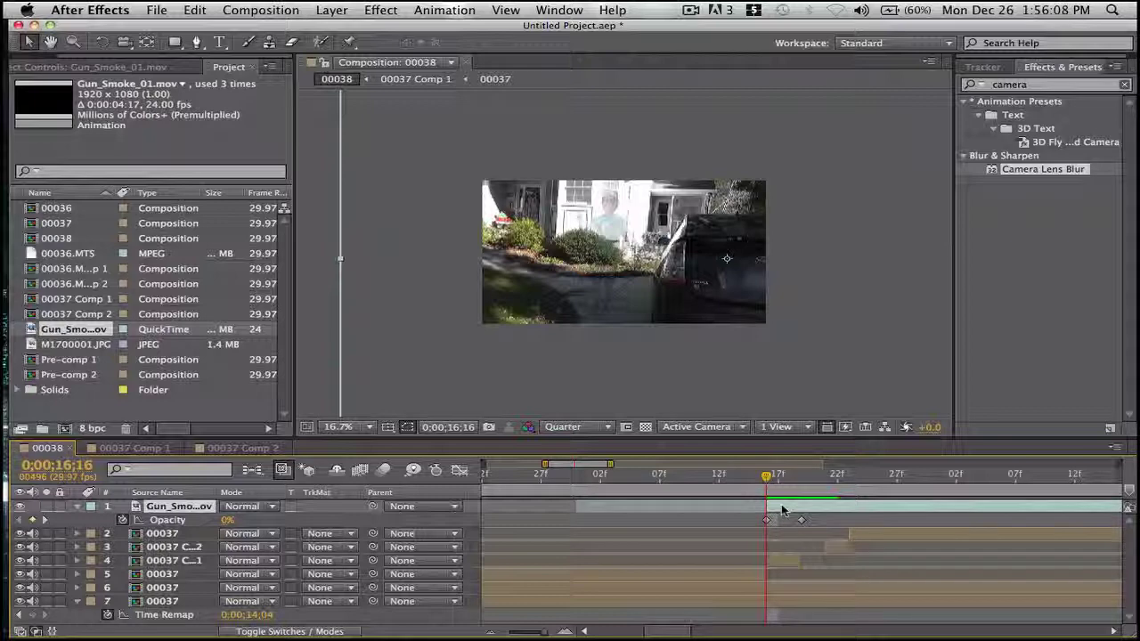
- Duplicate the gun smoke layer and shift the copy so its trimmed start falls at 0;00;16;21
{"action": "key", "text": "super+d"}
{"action": "left_click_drag", "start_coordinate": [799, 510], "coordinate": [828, 481]}
{"action": "left_click", "coordinate": [630, 281]}
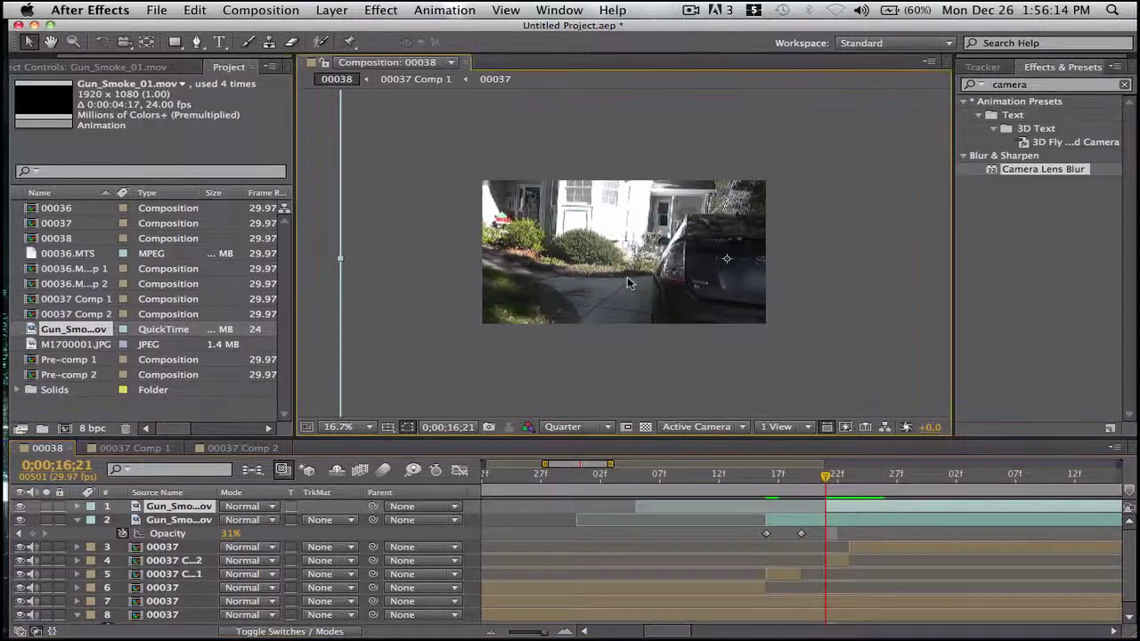
{"action": "left_click", "coordinate": [847, 510]}
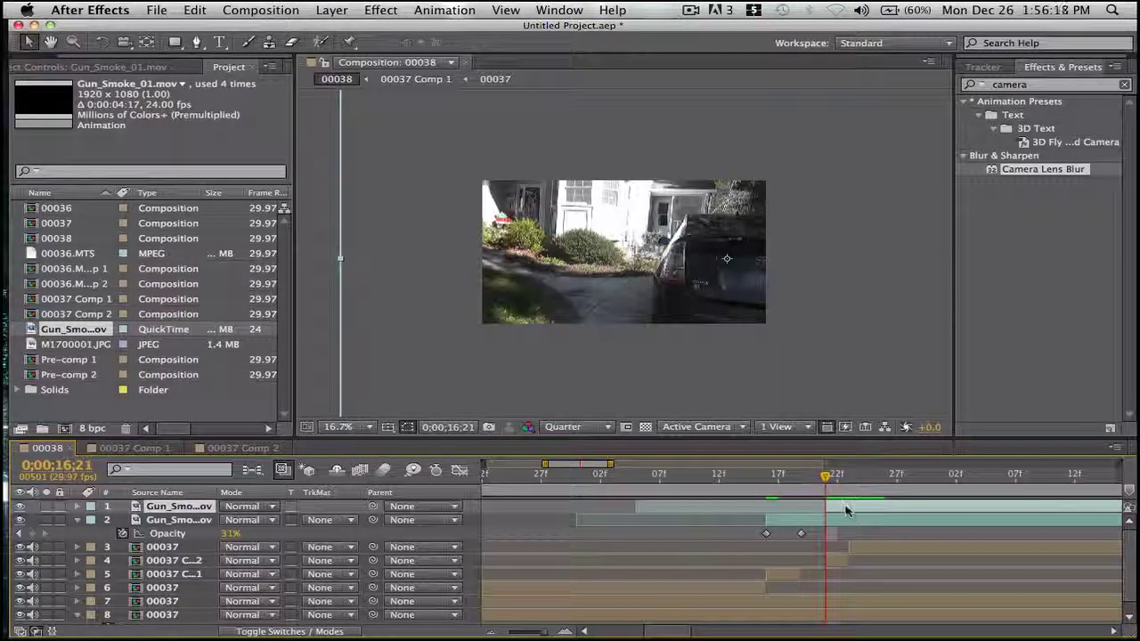
- Shrink the duplicated gun smoke layer to less than the composition's width and move it over the porch doorway beside the car
{"action": "scroll", "coordinate": [583, 338], "scroll_direction": "down", "scroll_amount": 5}
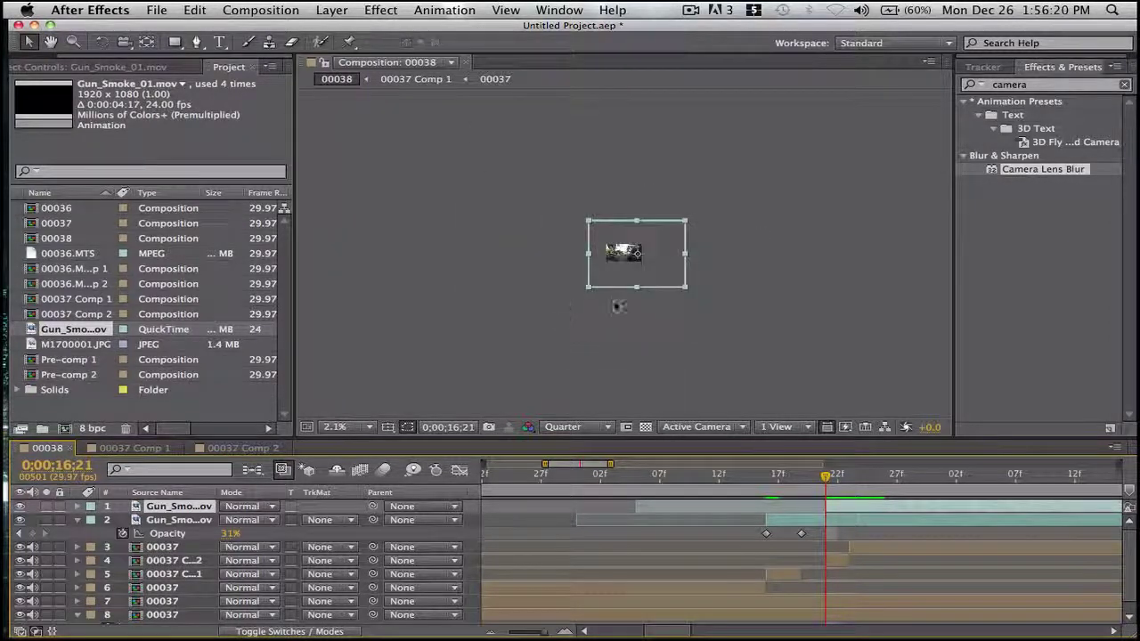
{"action": "left_click_drag", "start_coordinate": [589, 288], "coordinate": [622, 267]}
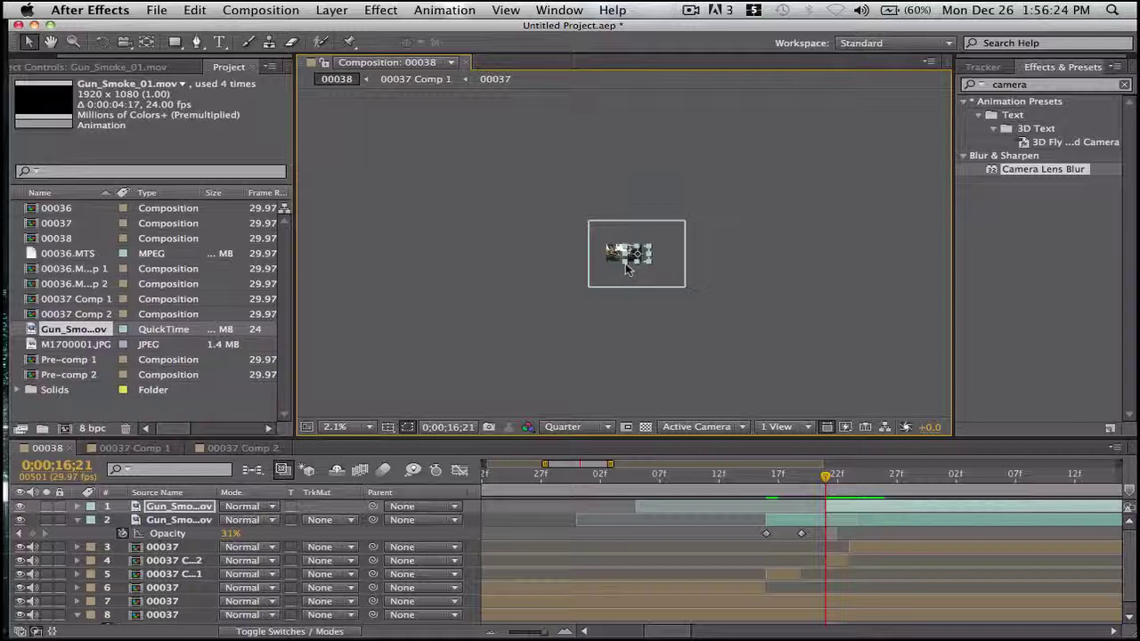
{"action": "scroll", "coordinate": [628, 267], "scroll_direction": "up", "scroll_amount": 7}
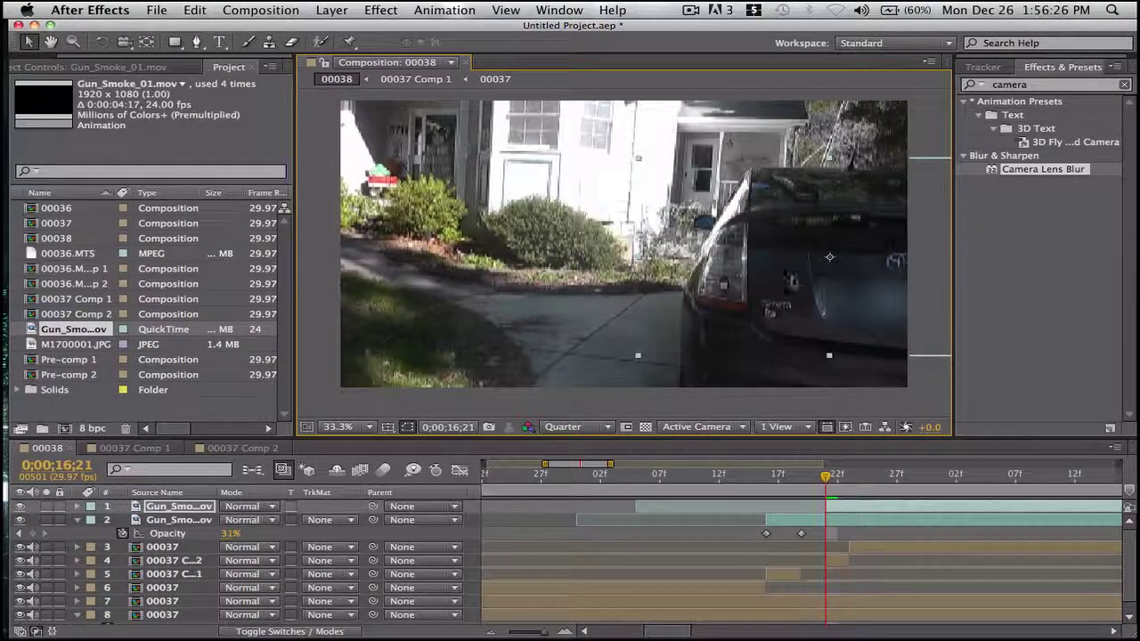
{"action": "left_click_drag", "start_coordinate": [803, 295], "coordinate": [682, 196]}
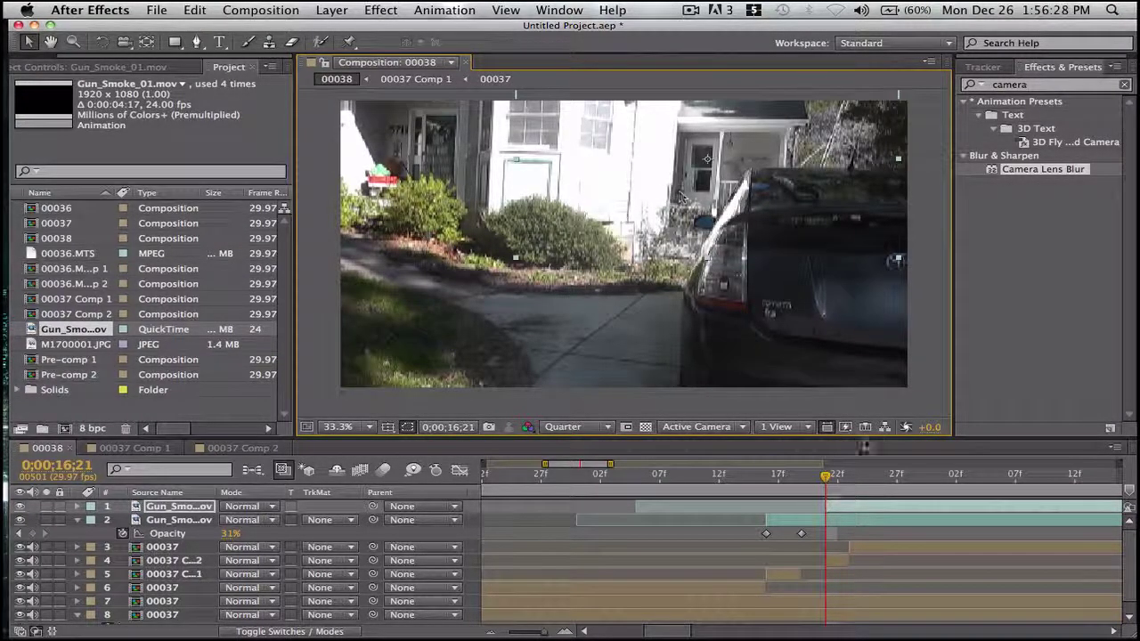
- Paste the Opacity keyframes onto the top gun smoke layer, delete the 0% keyframe, and shift the layer so the 31% keyframe falls at 0;00;16;21
{"action": "mouse_move", "coordinate": [826, 481]}
{"action": "left_mouse_down"}
{"action": "mouse_move", "coordinate": [849, 484]}
{"action": "mouse_move", "coordinate": [828, 485]}
{"action": "left_mouse_up"}
{"action": "key", "text": "super+v"}
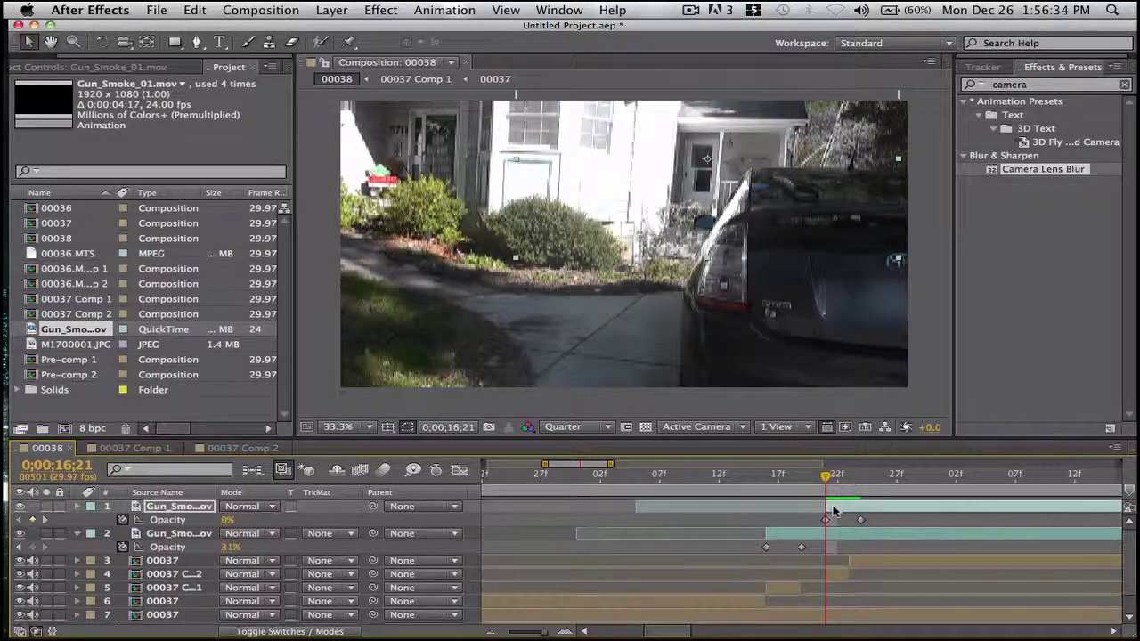
{"action": "left_click", "coordinate": [827, 522]}
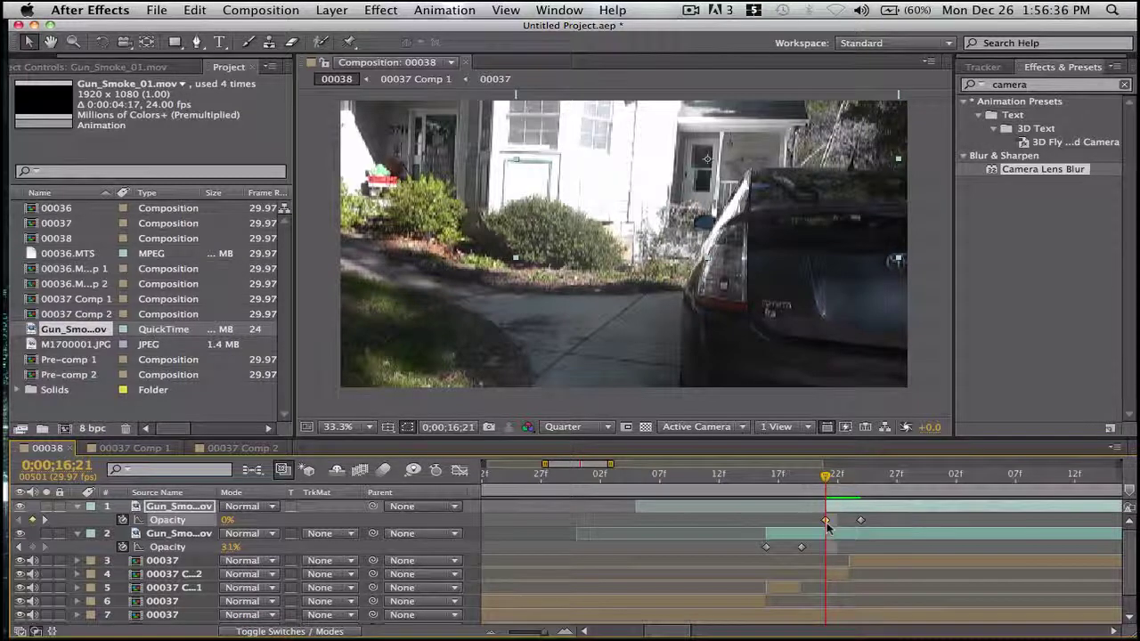
{"action": "key", "text": "Delete"}
{"action": "left_click_drag", "start_coordinate": [854, 511], "coordinate": [833, 511]}
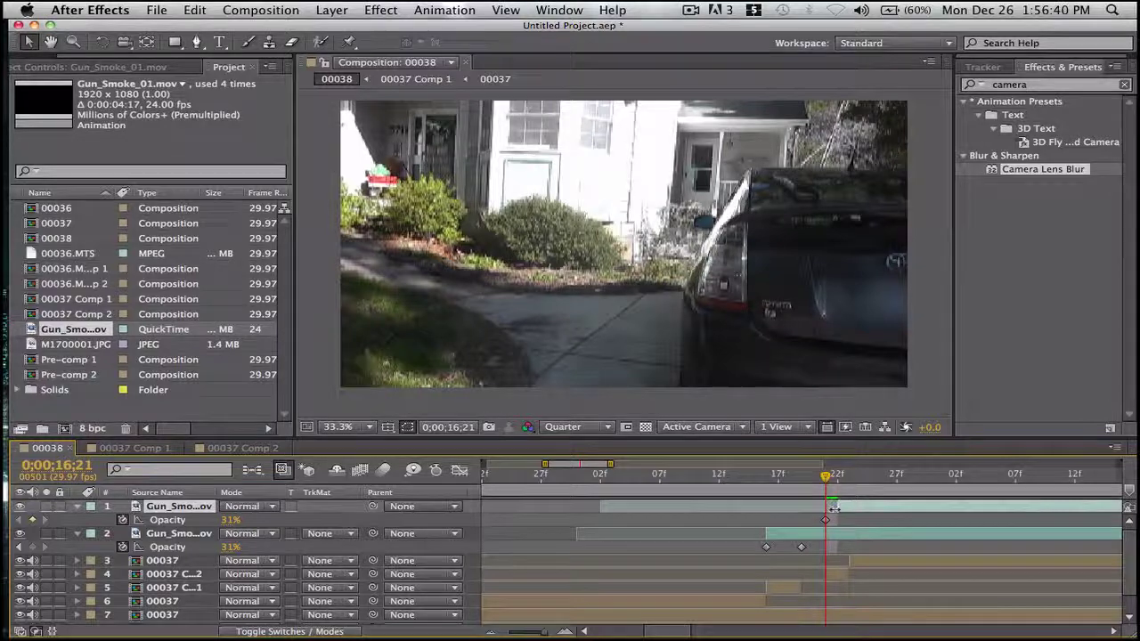
- Set the top gun smoke layer's Opacity keyframe at 0;00;16;21 to 100% and nudge the smoke slightly over the porch doorway
{"action": "left_click", "coordinate": [825, 521]}
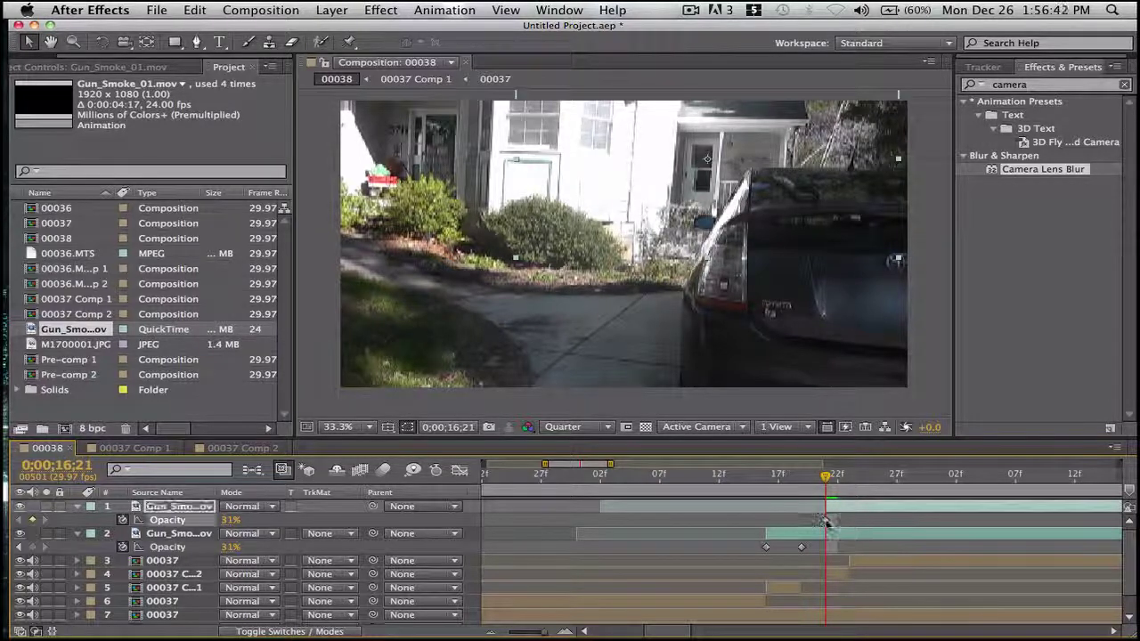
{"action": "left_click_drag", "start_coordinate": [229, 525], "coordinate": [268, 531]}
{"action": "mouse_move", "coordinate": [684, 176]}
{"action": "left_mouse_down"}
{"action": "mouse_move", "coordinate": [690, 193]}
{"action": "mouse_move", "coordinate": [693, 181]}
{"action": "left_mouse_up"}
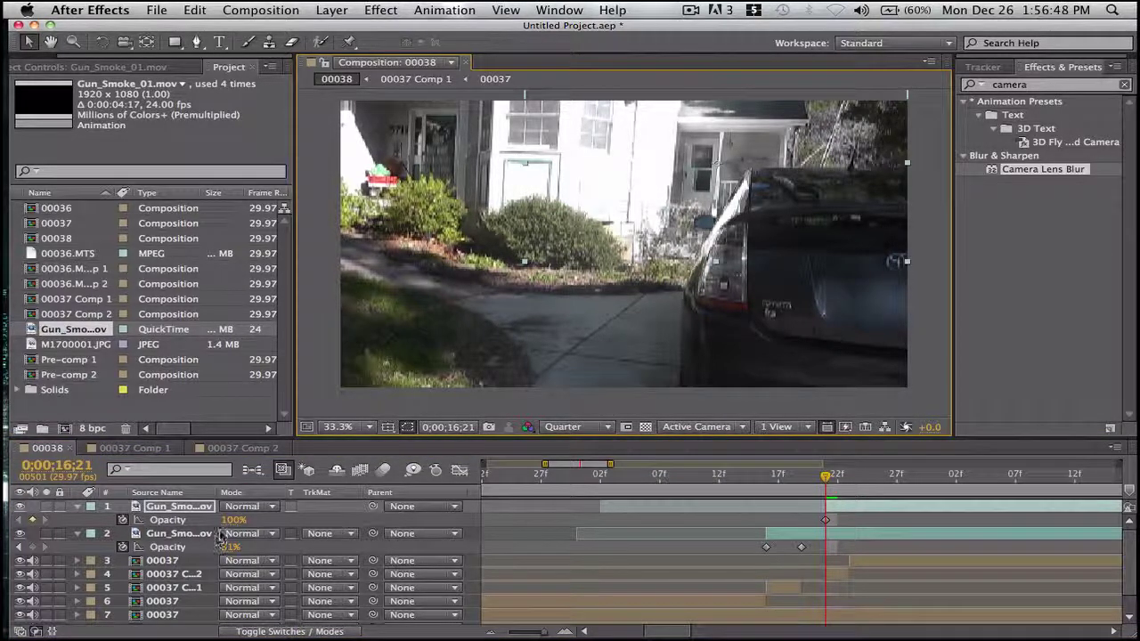
- Scale the top gun smoke layer to about 44.9% and reposition it slightly around the porch doorway
{"action": "left_click", "coordinate": [181, 507]}
{"action": "key", "text": "s"}
{"action": "left_click_drag", "start_coordinate": [265, 521], "coordinate": [240, 520]}
{"action": "left_click_drag", "start_coordinate": [831, 146], "coordinate": [825, 150]}
- Open 00037 Comp 1 at 0;00;16;16 and move the Fractal Noise Brightness keyframe to 0;00;16;18
{"action": "left_click_drag", "start_coordinate": [805, 476], "coordinate": [766, 476]}
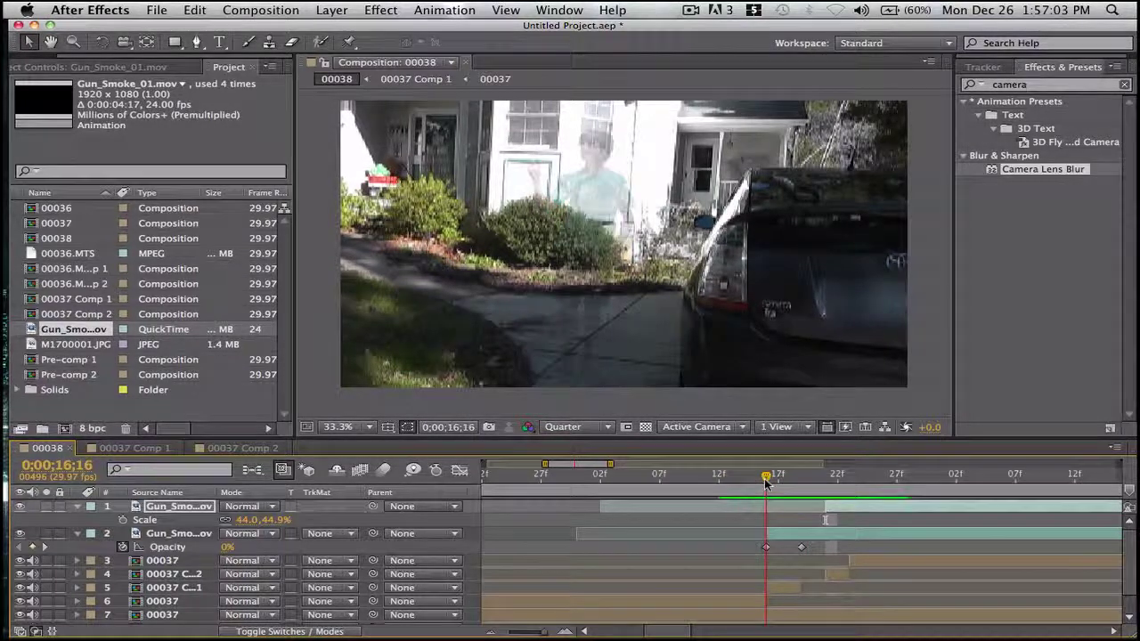
{"action": "left_click", "coordinate": [791, 593]}
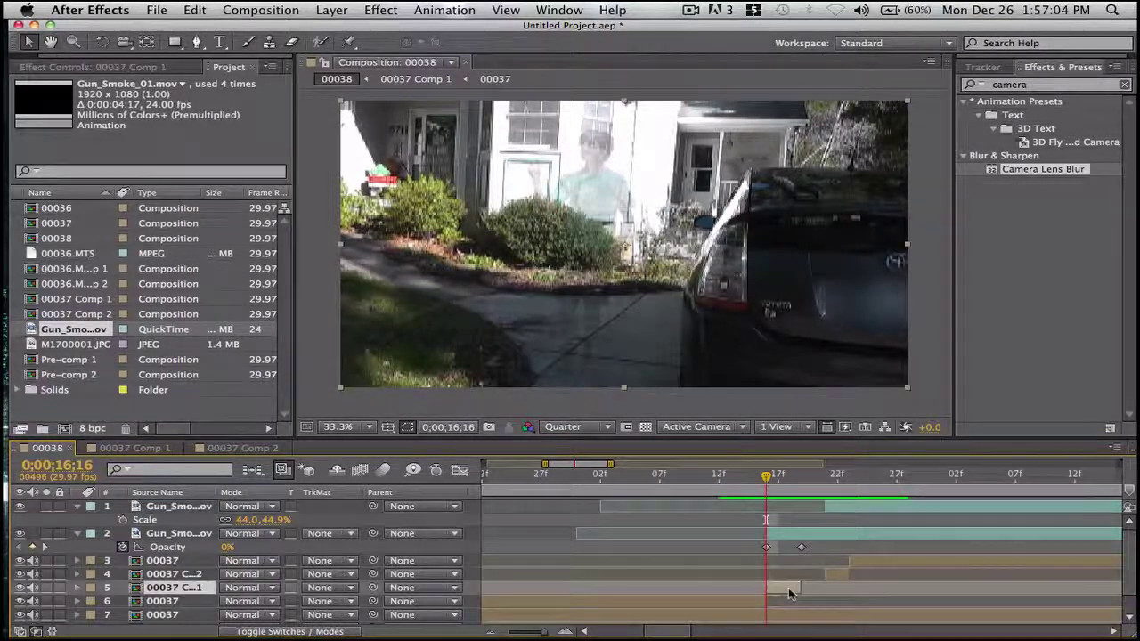
{"action": "double_click", "coordinate": [174, 591]}
{"action": "scroll", "coordinate": [330, 605], "scroll_direction": "down", "scroll_amount": 1}
{"action": "scroll", "coordinate": [330, 606], "scroll_direction": "up", "scroll_amount": 2}
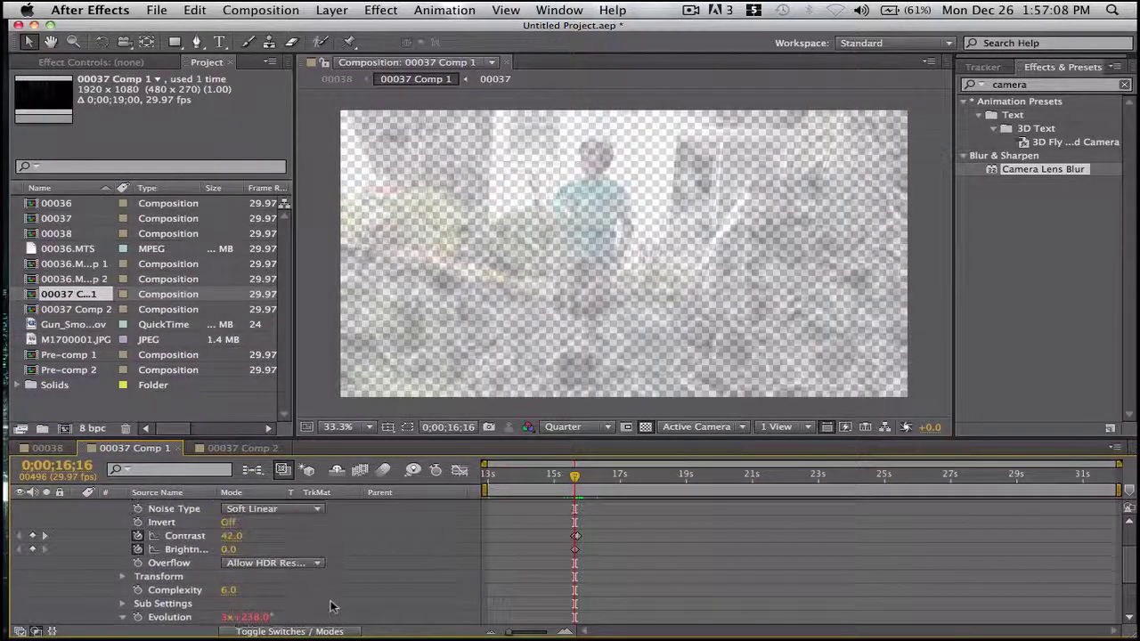
{"action": "left_click", "coordinate": [533, 633]}
{"action": "left_click_drag", "start_coordinate": [532, 634], "coordinate": [545, 633]}
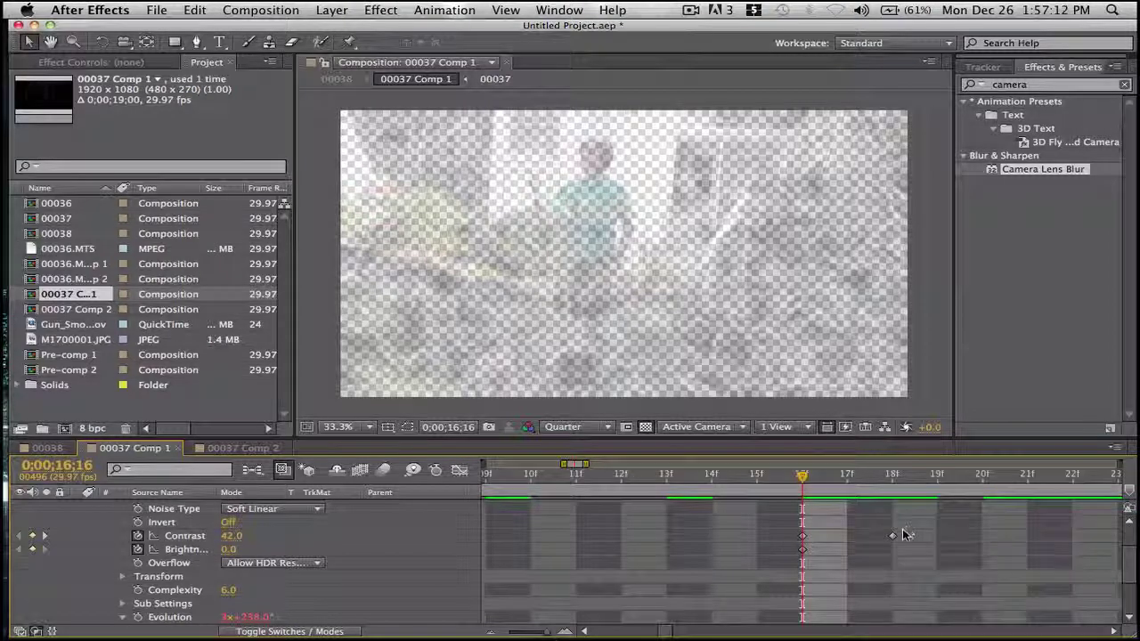
{"action": "left_click_drag", "start_coordinate": [802, 549], "coordinate": [886, 553]}
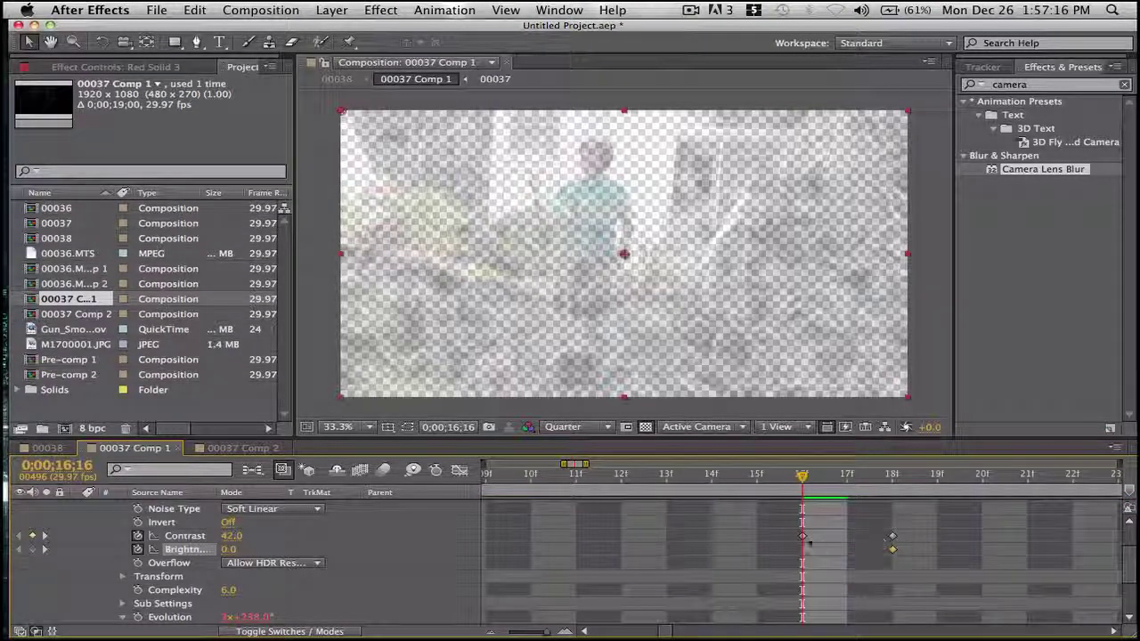
- Swap the Contrast keyframes so 144.0 falls at 0;00;16;16 and 42.0 at 0;00;16;18, and check the dissolve in composition 00038
{"action": "mouse_move", "coordinate": [803, 536]}
{"action": "left_mouse_down"}
{"action": "mouse_move", "coordinate": [833, 537]}
{"action": "mouse_move", "coordinate": [802, 537]}
{"action": "left_mouse_up"}
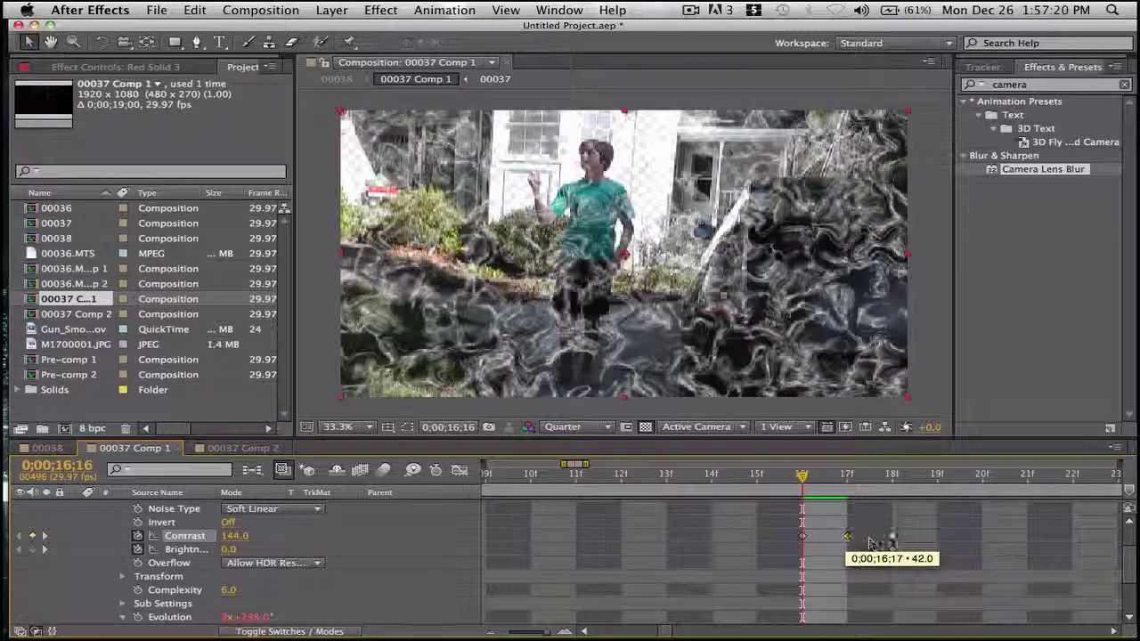
{"action": "left_click_drag", "start_coordinate": [871, 543], "coordinate": [895, 543]}
{"action": "left_click", "coordinate": [943, 547]}
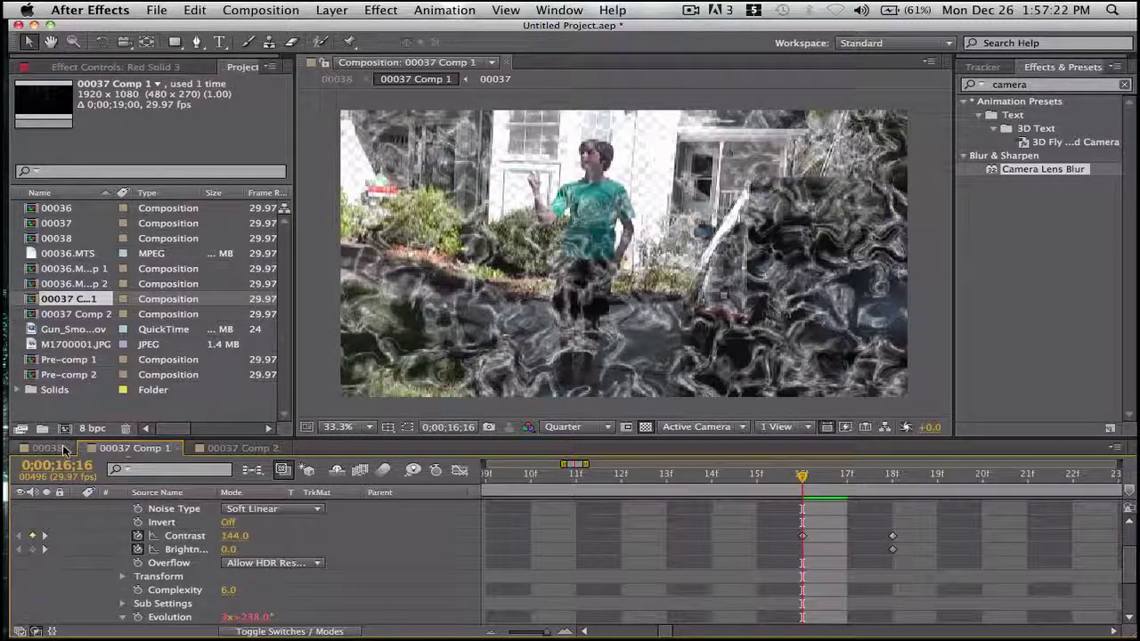
{"action": "left_click", "coordinate": [47, 448]}
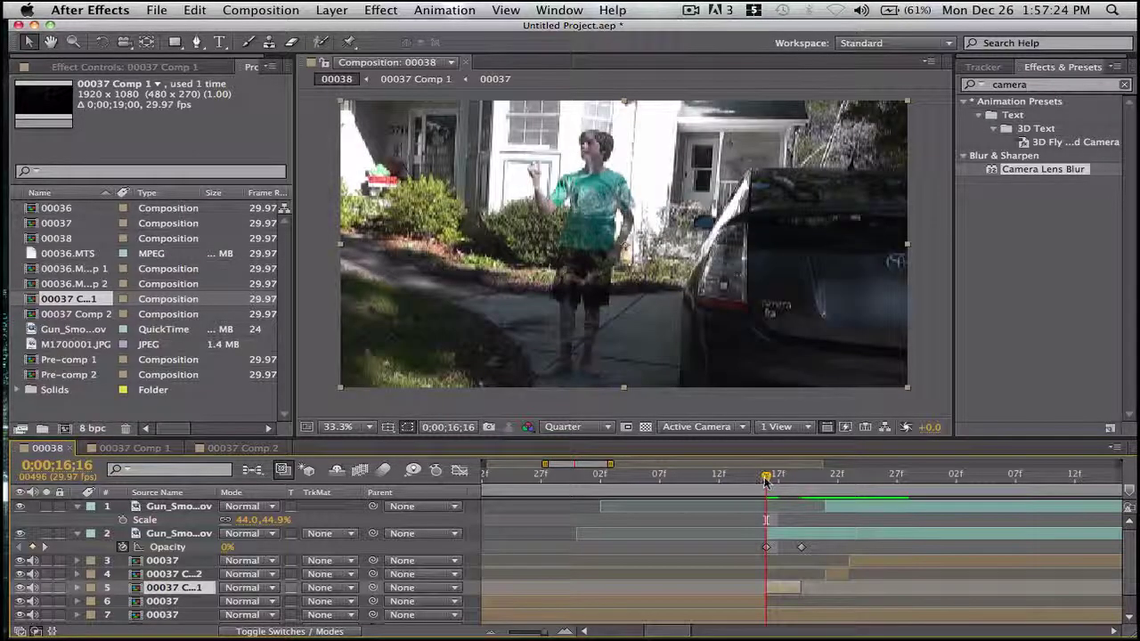
{"action": "left_click_drag", "start_coordinate": [766, 481], "coordinate": [779, 504]}
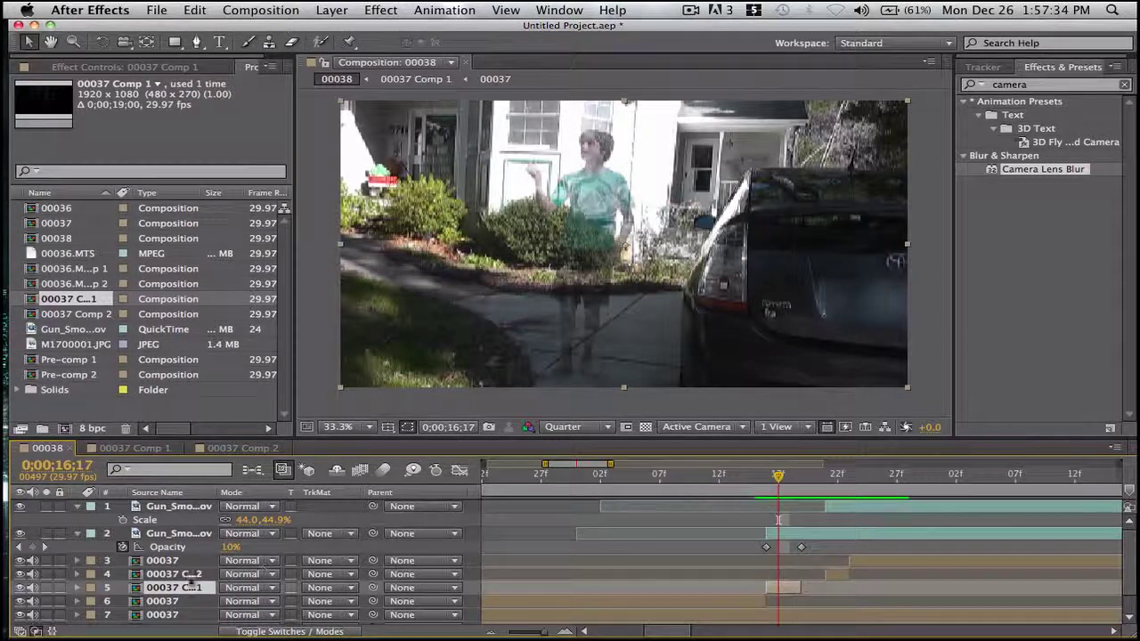
- Collapse the layer properties in 00038 and pre-compose all eight layers, moving all attributes into the new composition
{"action": "left_click", "coordinate": [77, 507]}
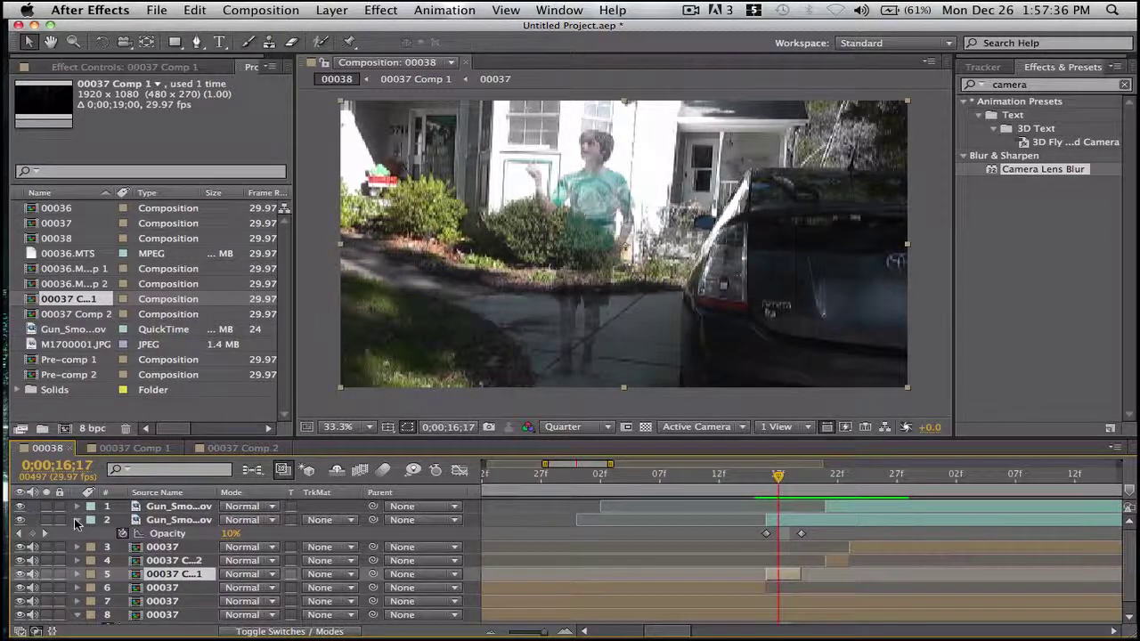
{"action": "left_click", "coordinate": [76, 522]}
{"action": "left_click", "coordinate": [77, 602]}
{"action": "left_click", "coordinate": [153, 602]}
{"action": "left_click", "coordinate": [181, 508], "text": "shift"}
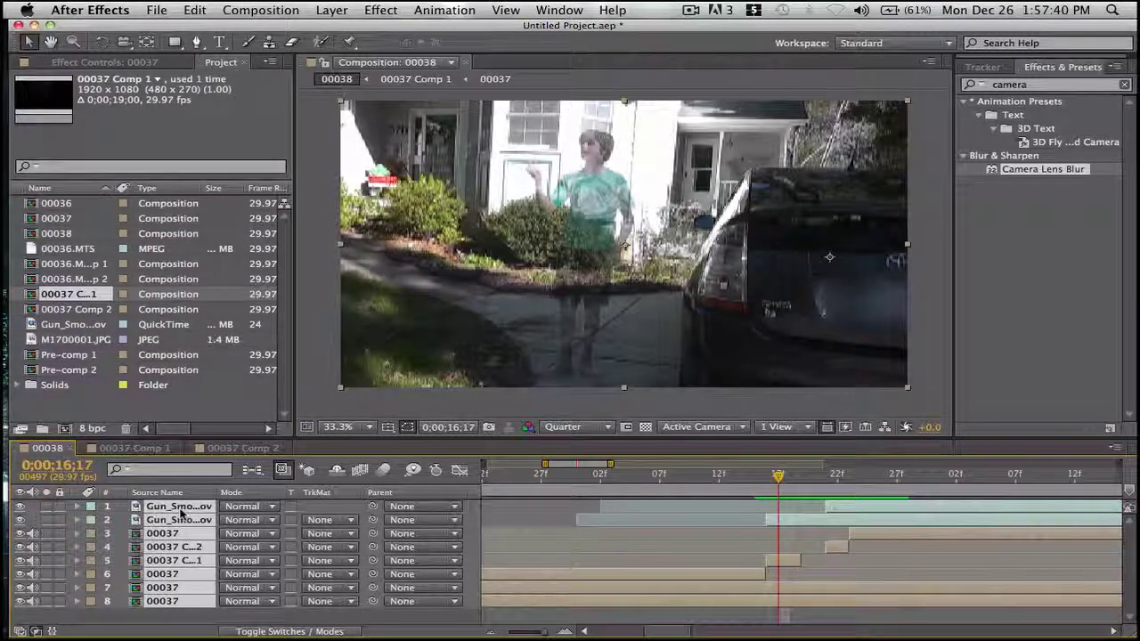
{"action": "key", "text": "super+shift+c"}
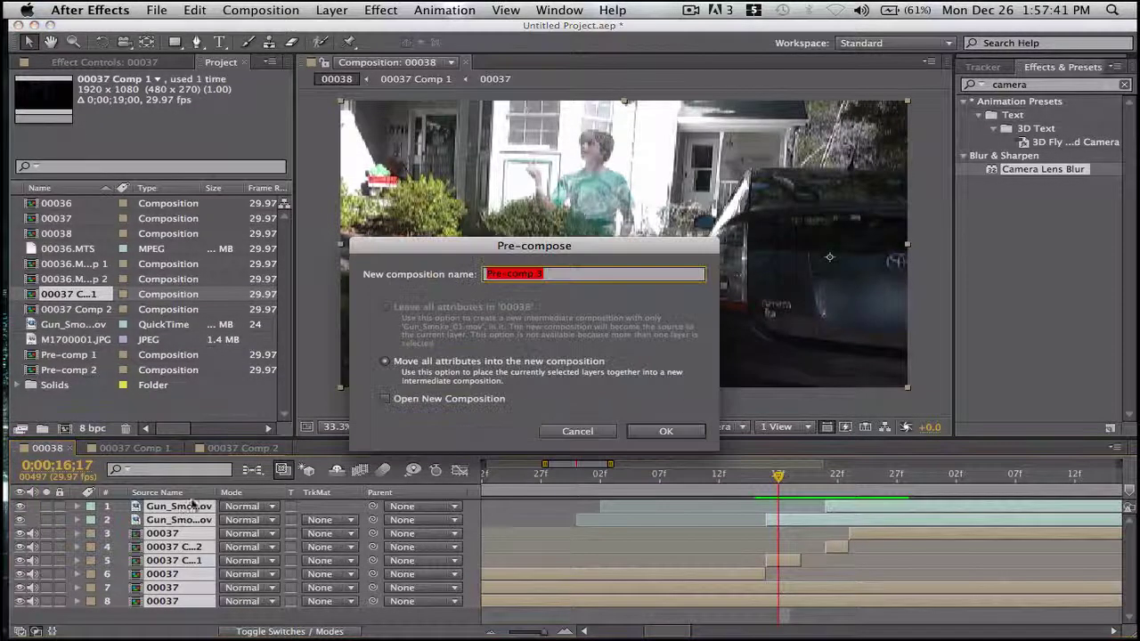
{"action": "left_click", "coordinate": [666, 431]}
{"action": "left_click", "coordinate": [1074, 84]}
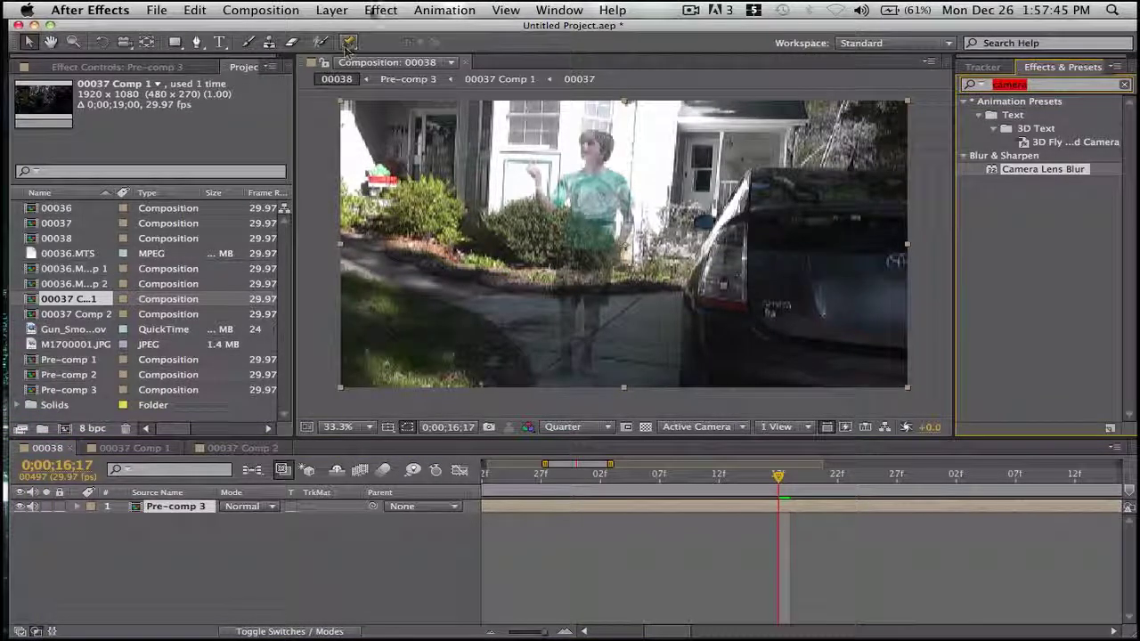
{"action": "left_click", "coordinate": [380, 9]}
{"action": "left_click", "coordinate": [246, 591]}
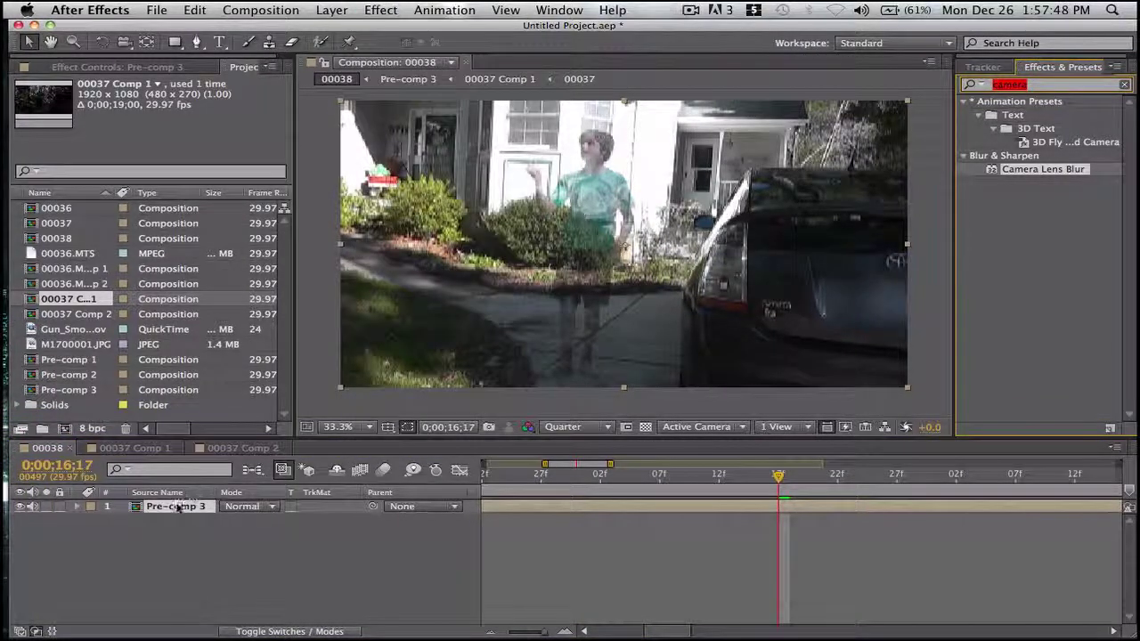
- Add a new adjustment layer above the pre-composed layer in composition 00038
{"action": "left_click", "coordinate": [178, 507]}
{"action": "left_click", "coordinate": [331, 10]}
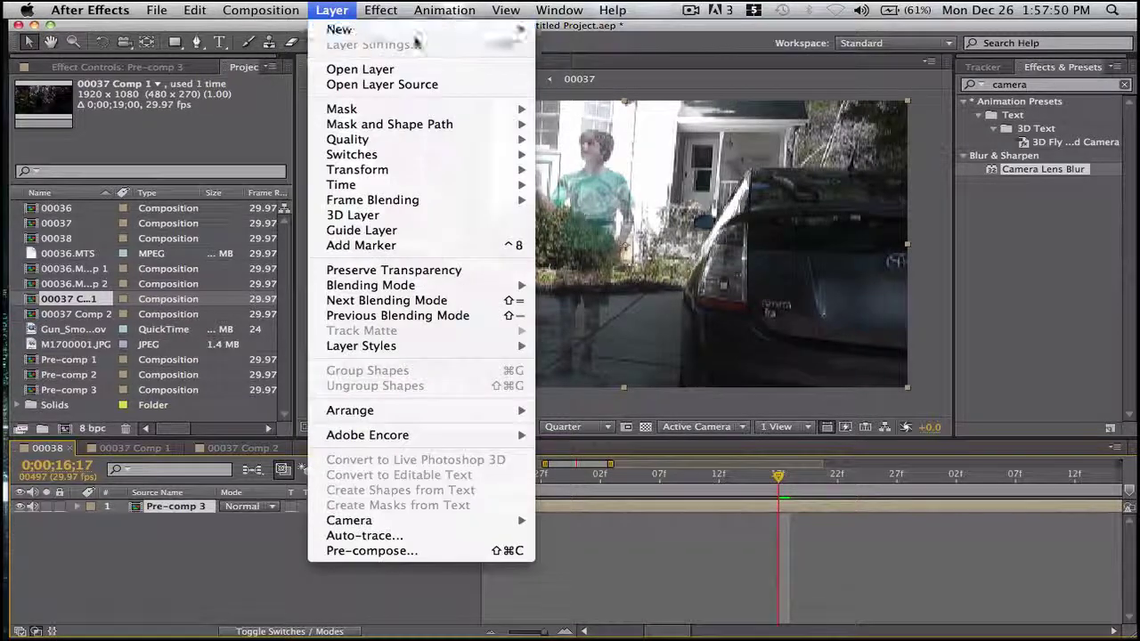
{"action": "mouse_move", "coordinate": [347, 29]}
{"action": "left_click", "coordinate": [652, 131]}
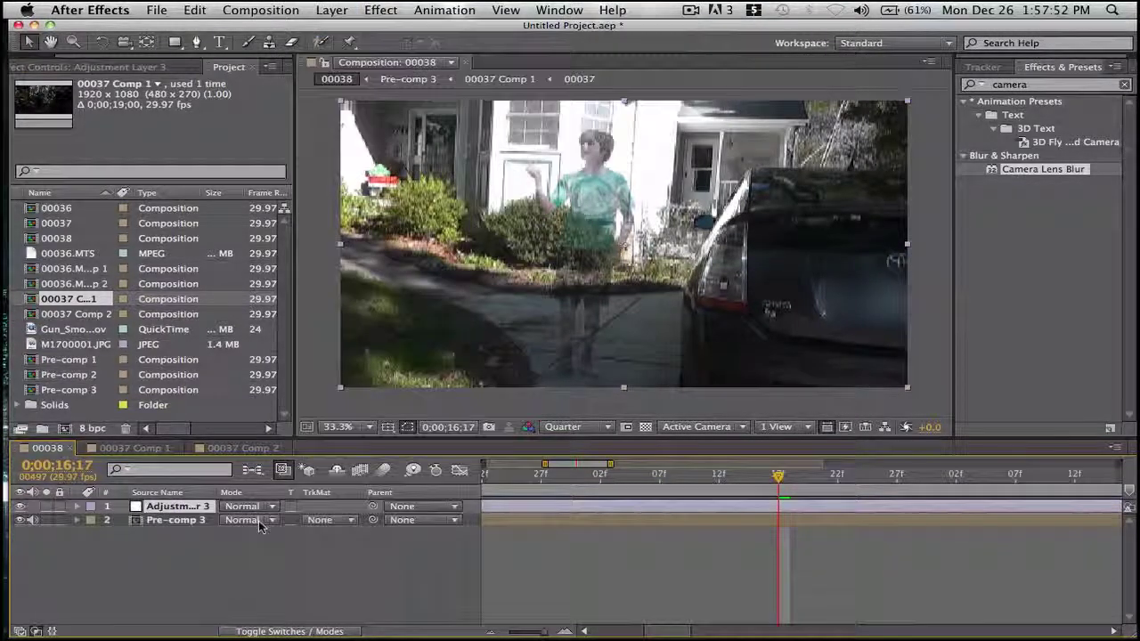
- Apply the Curves effect to the adjustment layer and shape its RGB curve into a gentle S, raising the highlights and lowering the shadows
{"action": "left_click", "coordinate": [329, 10]}
{"action": "mouse_move", "coordinate": [371, 24]}
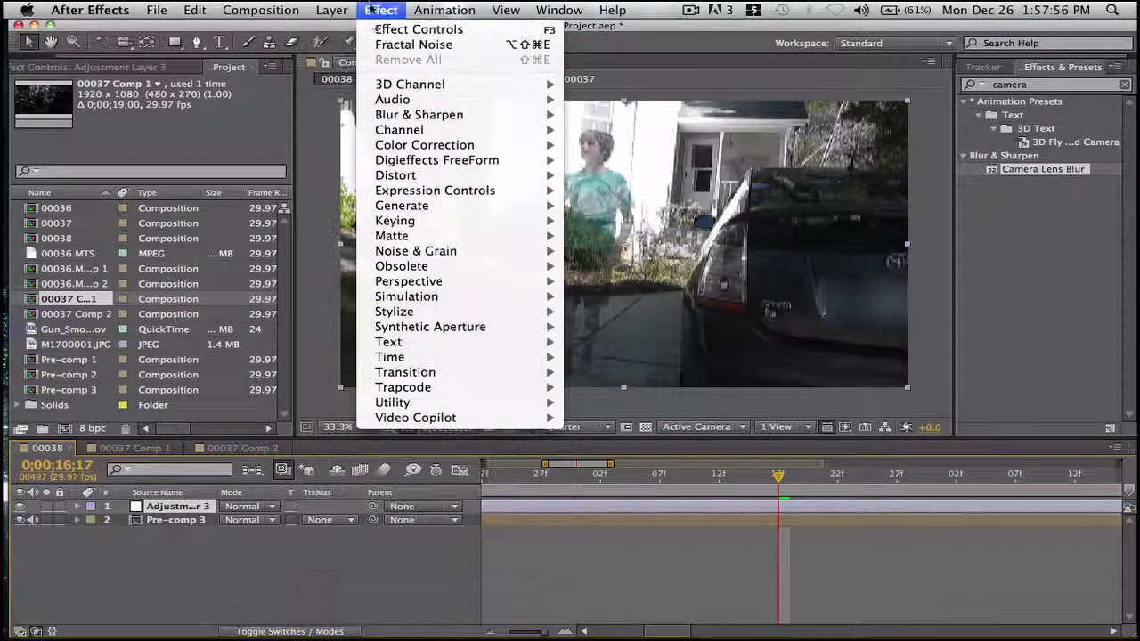
{"action": "mouse_move", "coordinate": [499, 145]}
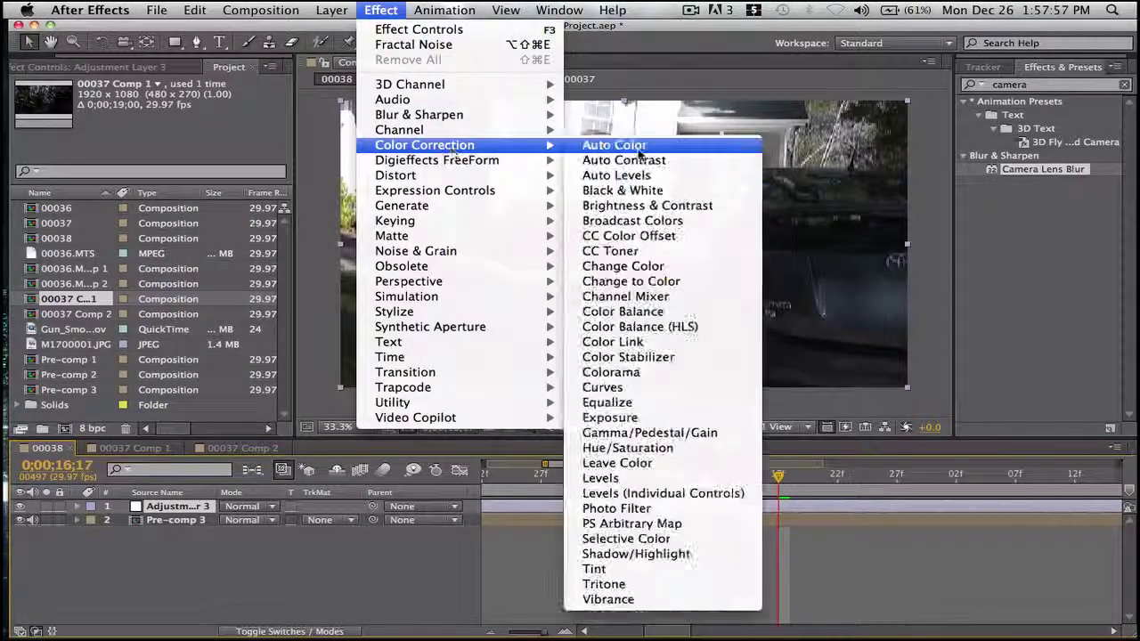
{"action": "left_click", "coordinate": [688, 389]}
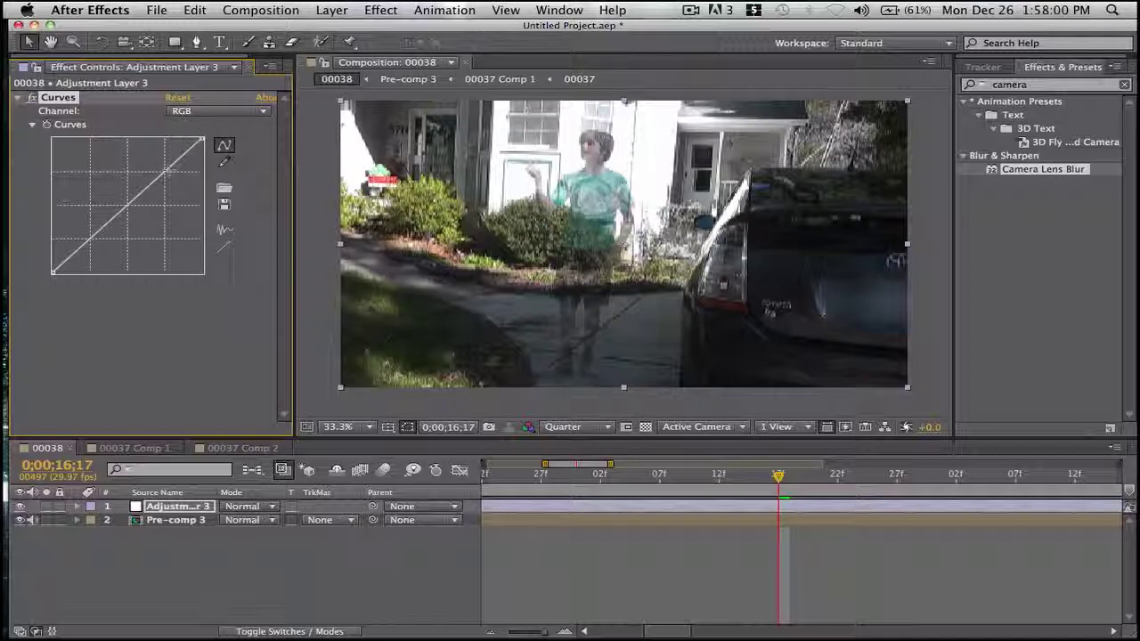
{"action": "left_click_drag", "start_coordinate": [168, 169], "coordinate": [156, 177]}
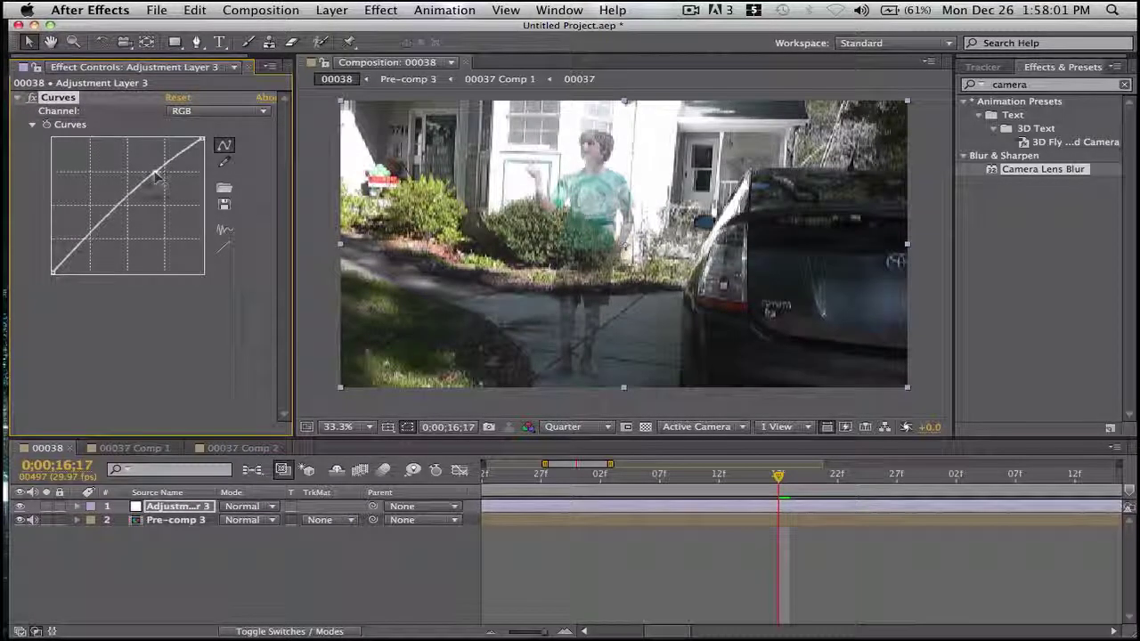
{"action": "left_click_drag", "start_coordinate": [99, 228], "coordinate": [99, 233]}
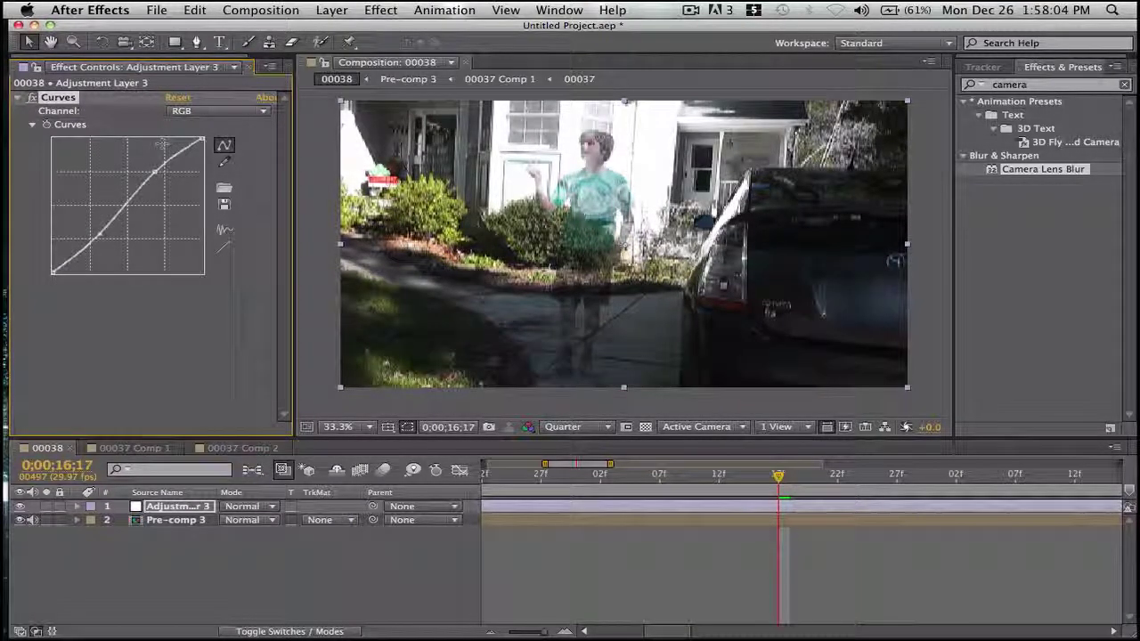
- Raise the highlights of the Green channel curve slightly and anchor its shadows with a second point
{"action": "left_click", "coordinate": [214, 110]}
{"action": "left_click", "coordinate": [192, 156]}
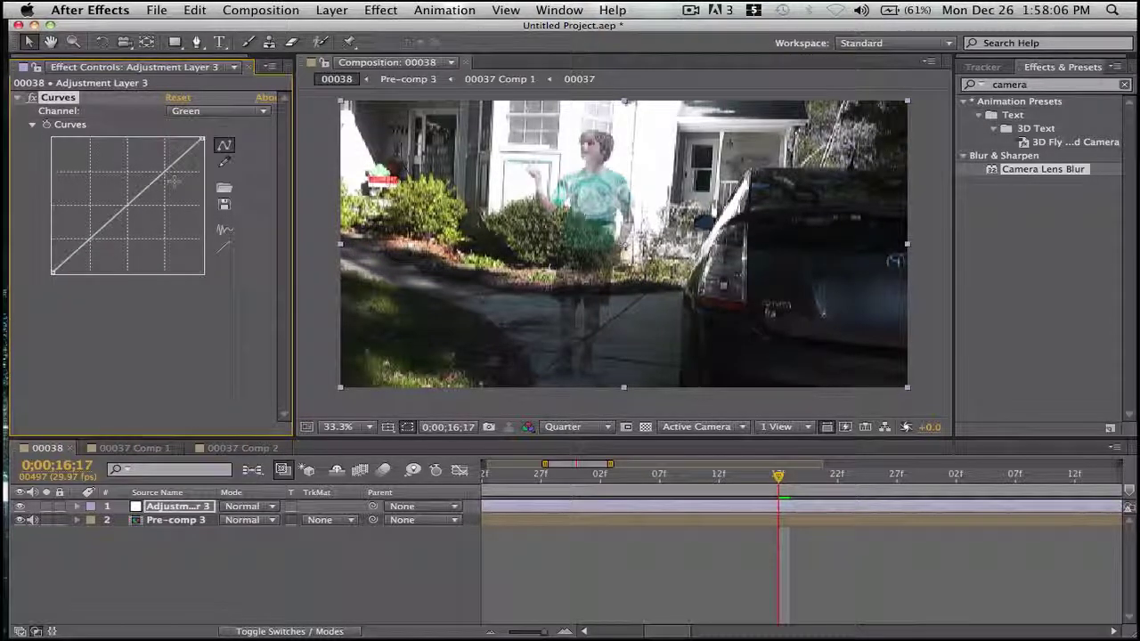
{"action": "left_click_drag", "start_coordinate": [167, 175], "coordinate": [160, 169]}
{"action": "left_click_drag", "start_coordinate": [92, 235], "coordinate": [92, 233]}
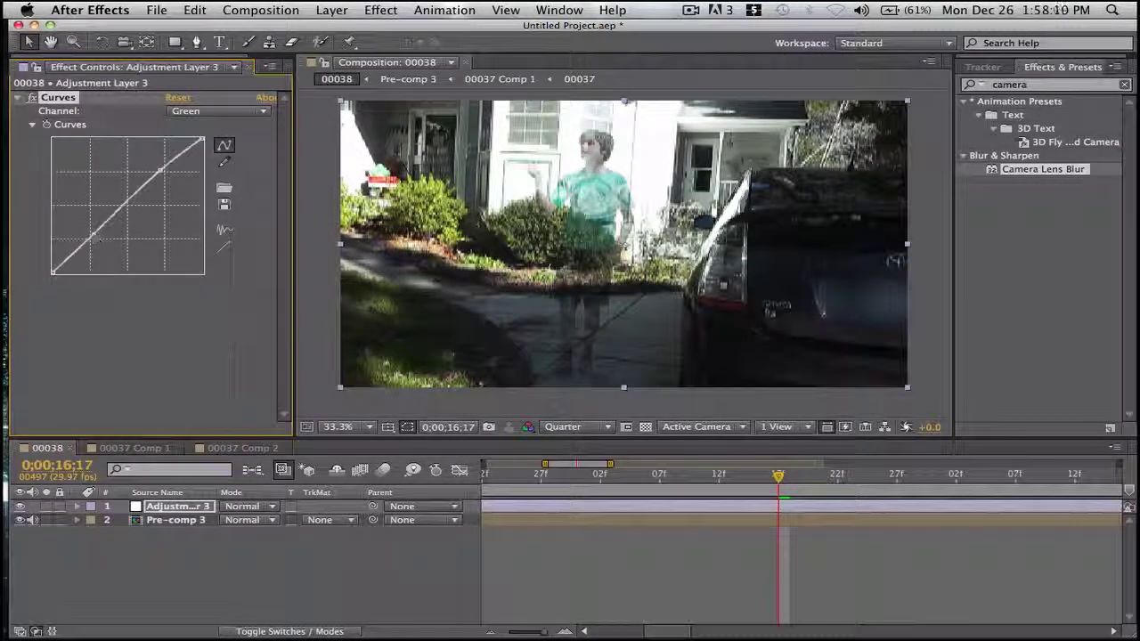
- Raise the highlights of the Red channel curve slightly and pull its shadows down
{"action": "left_click", "coordinate": [205, 113]}
{"action": "left_click", "coordinate": [185, 140]}
{"action": "left_click_drag", "start_coordinate": [164, 172], "coordinate": [164, 170]}
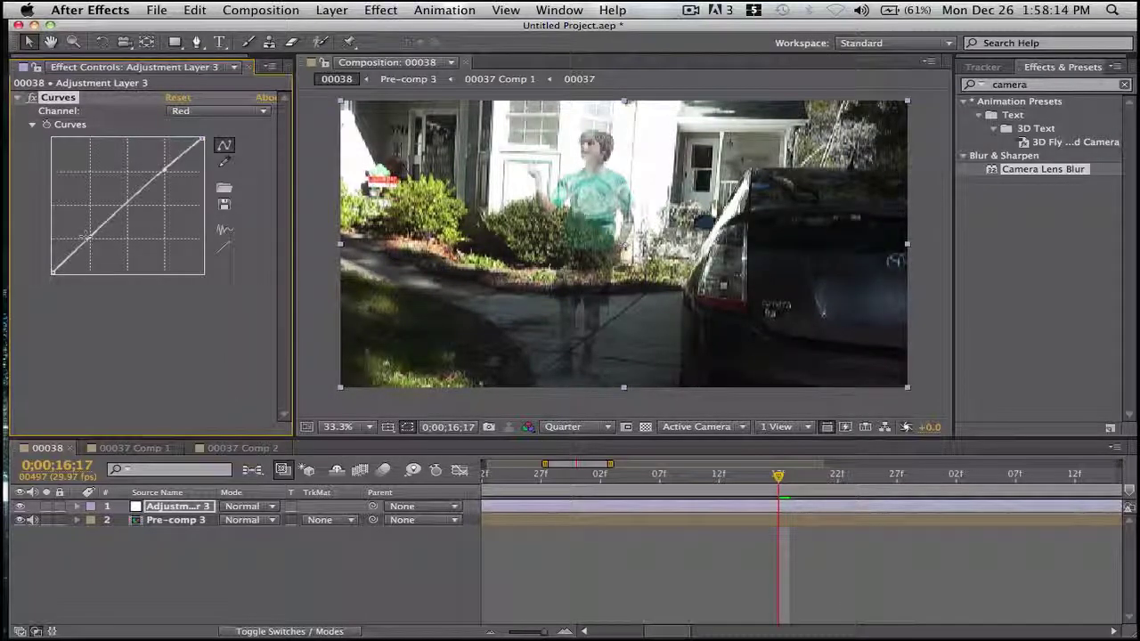
{"action": "left_click_drag", "start_coordinate": [87, 237], "coordinate": [92, 250]}
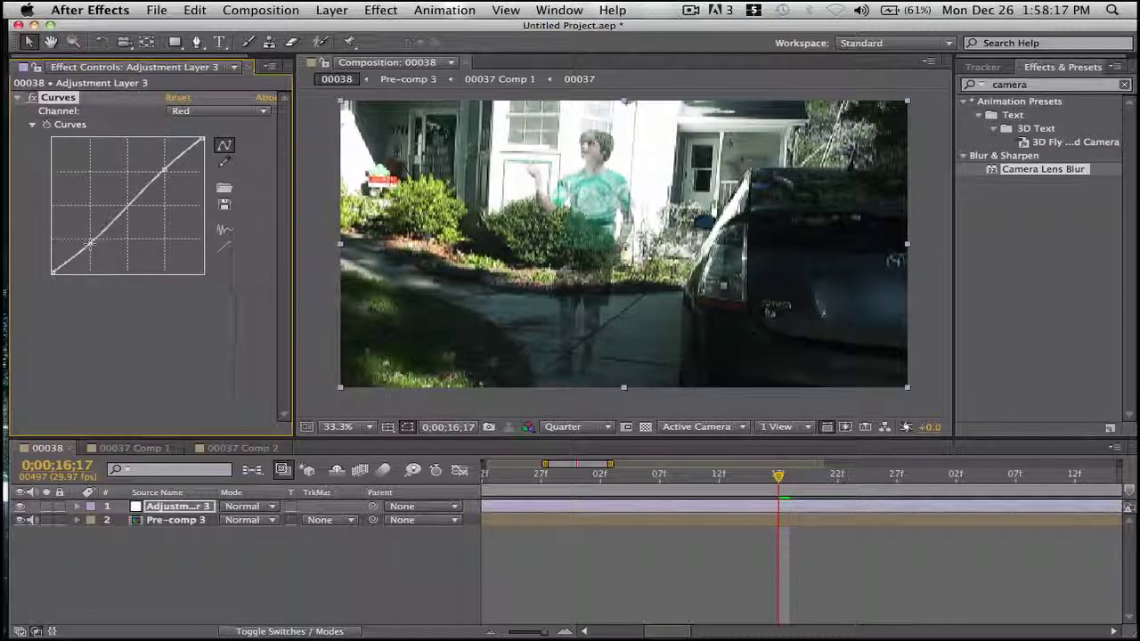
- Replace the "camera" effects search with "as" and clear the search to list all effects and presets
{"action": "double_click", "coordinate": [1016, 85]}
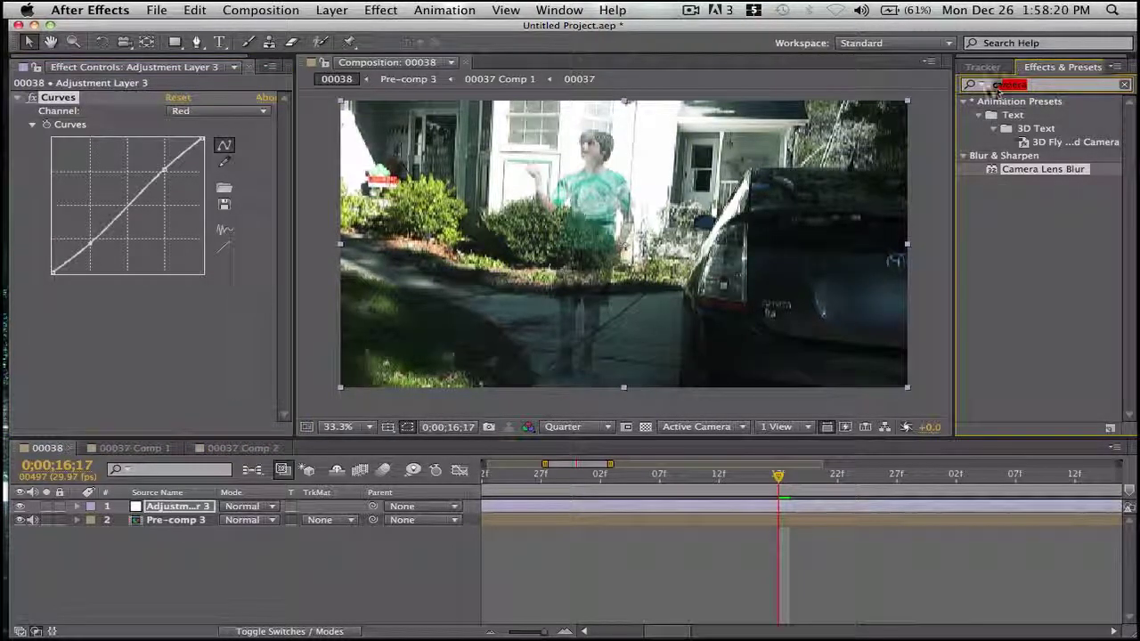
{"action": "left_click_drag", "start_coordinate": [997, 90], "coordinate": [979, 89]}
{"action": "key", "text": "BackSpace"}
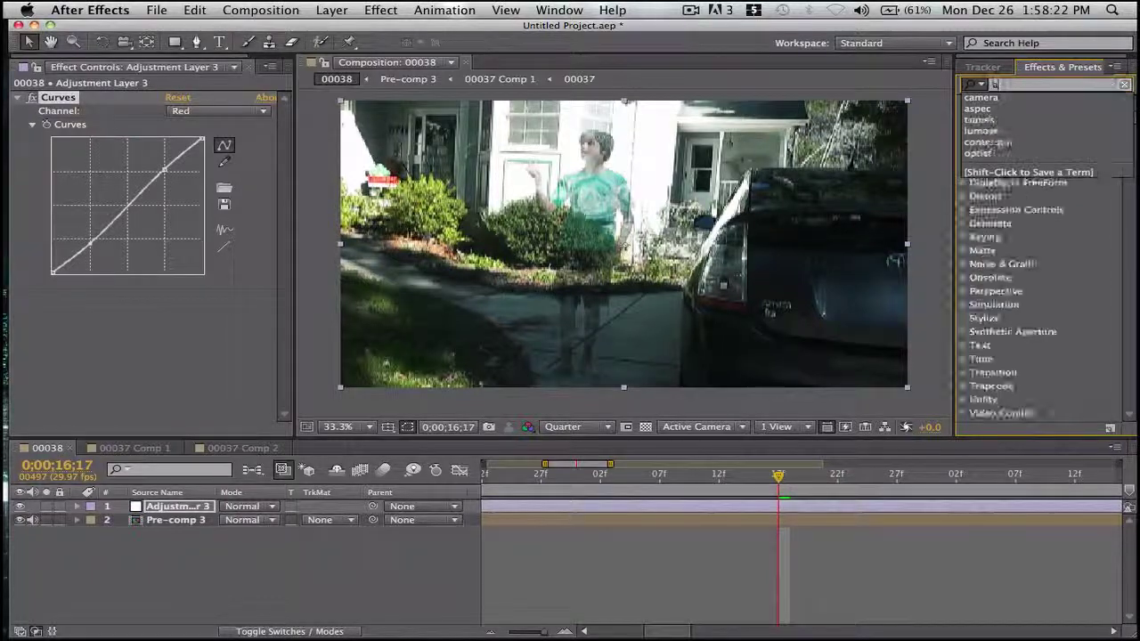
{"action": "type", "text": "as"}
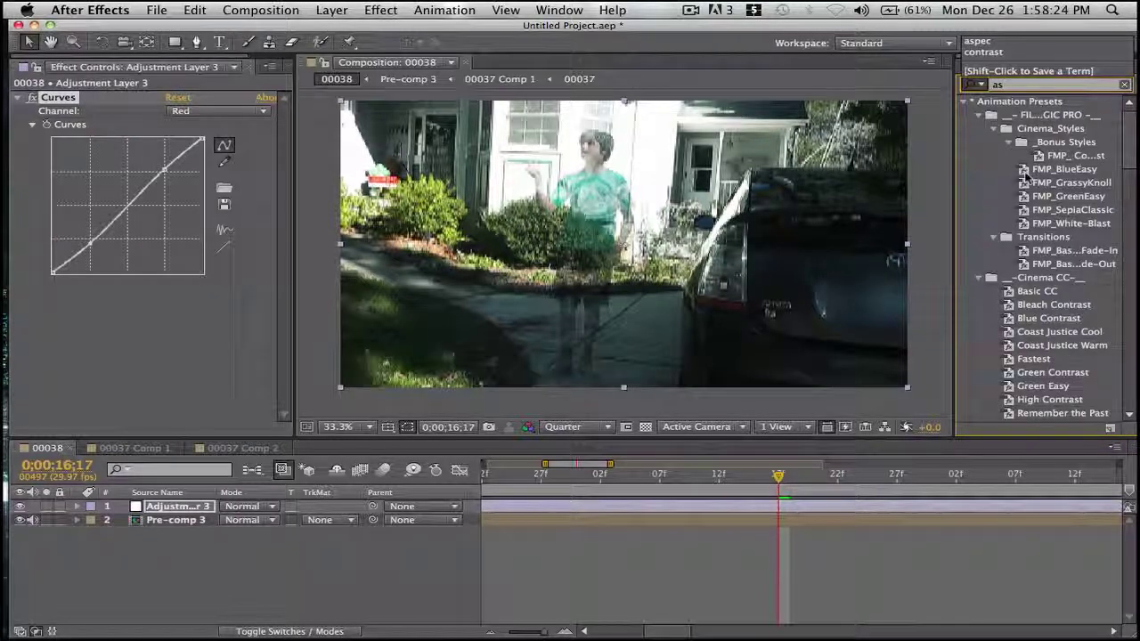
{"action": "key", "text": "BackSpace"}
{"action": "key", "text": "BackSpace"}
{"action": "left_click", "coordinate": [972, 84]}
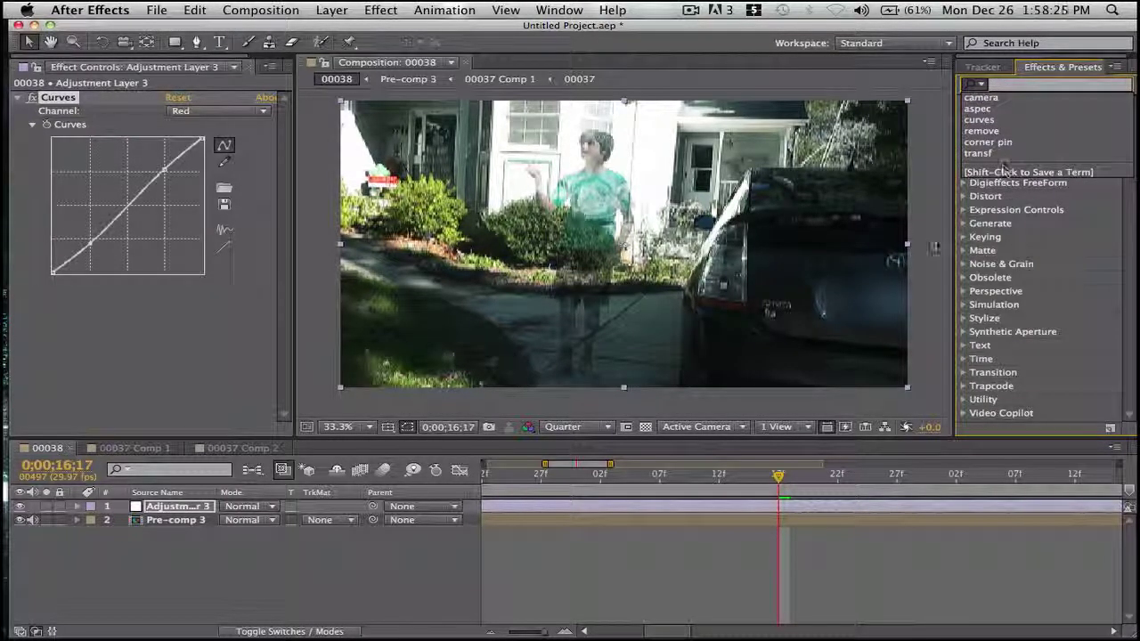
{"action": "left_click", "coordinate": [977, 218]}
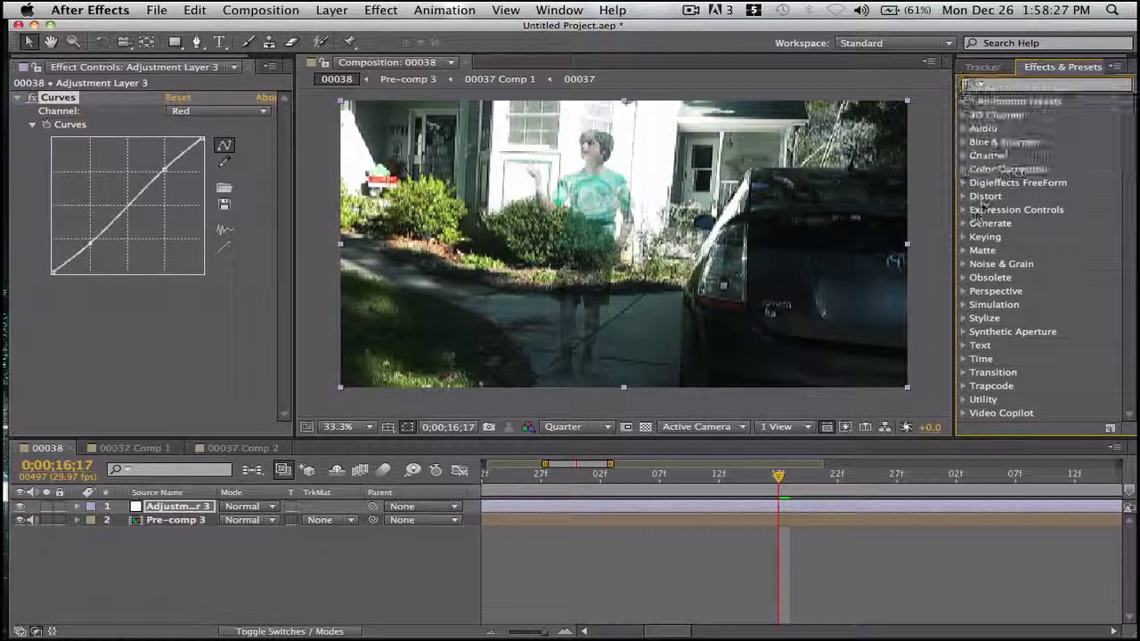
- Apply the Video Copilot 2.40 Aspect Ratio preset to the adjustment layer and set its aspect ratio to 2.35
{"action": "left_click", "coordinate": [967, 103]}
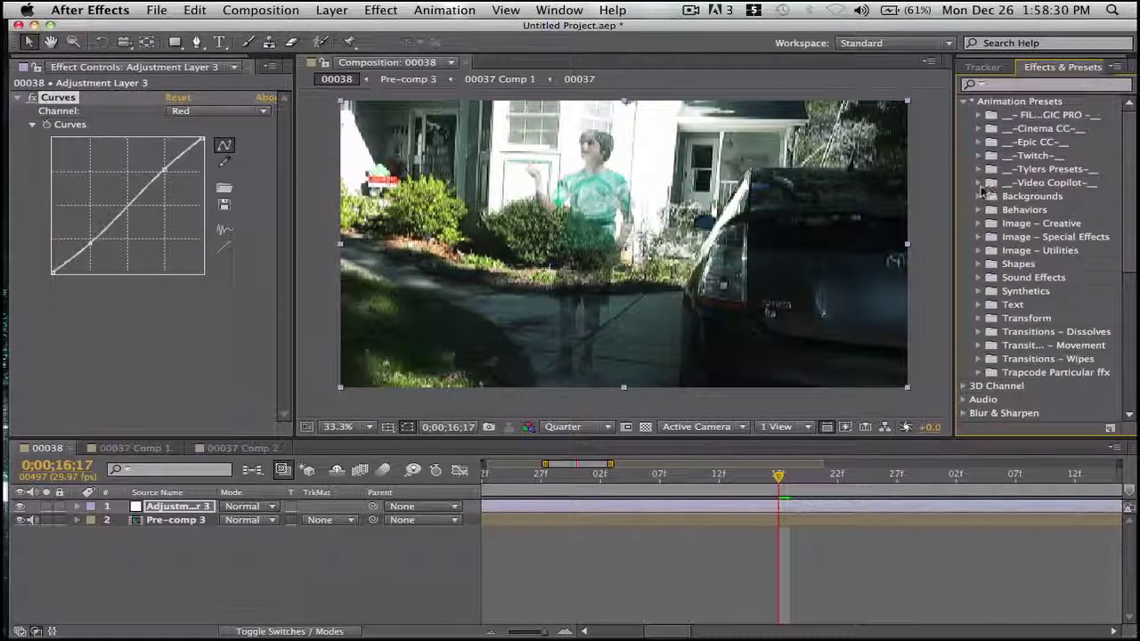
{"action": "left_click", "coordinate": [980, 184]}
{"action": "scroll", "coordinate": [1032, 259], "scroll_direction": "down", "scroll_amount": 1}
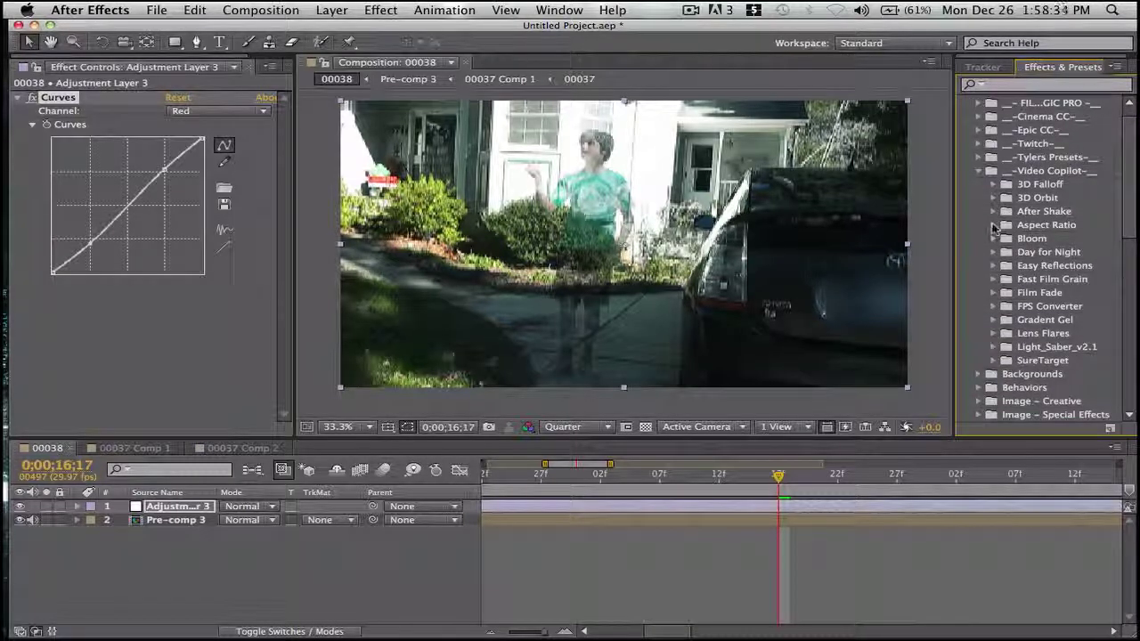
{"action": "left_click", "coordinate": [994, 225]}
{"action": "left_click_drag", "start_coordinate": [1068, 265], "coordinate": [173, 507]}
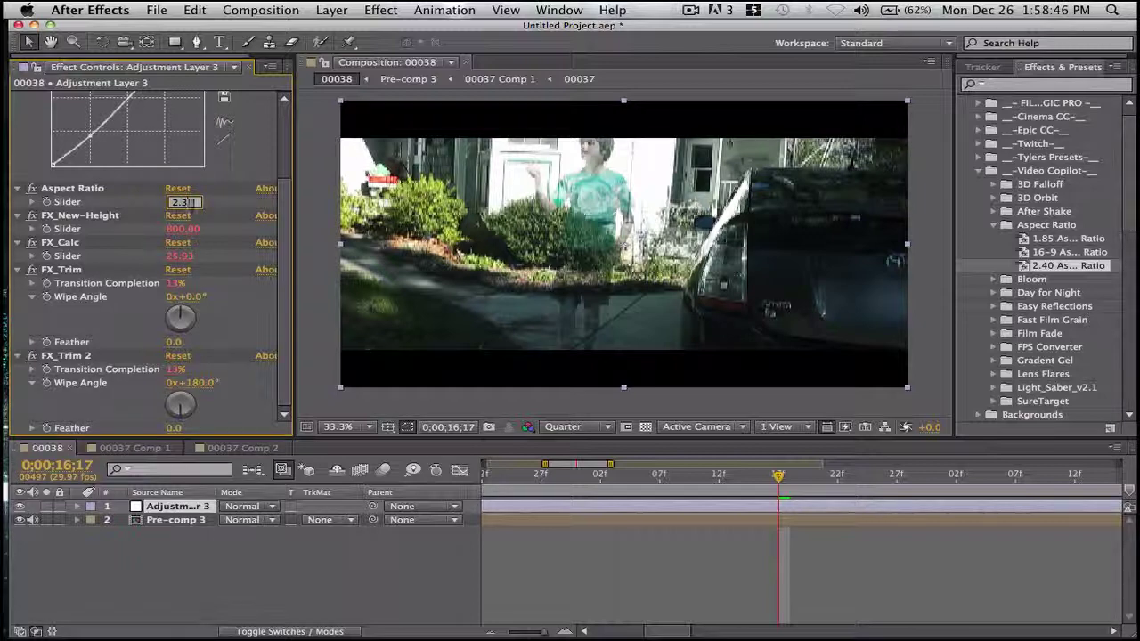
{"action": "key", "text": "Return"}
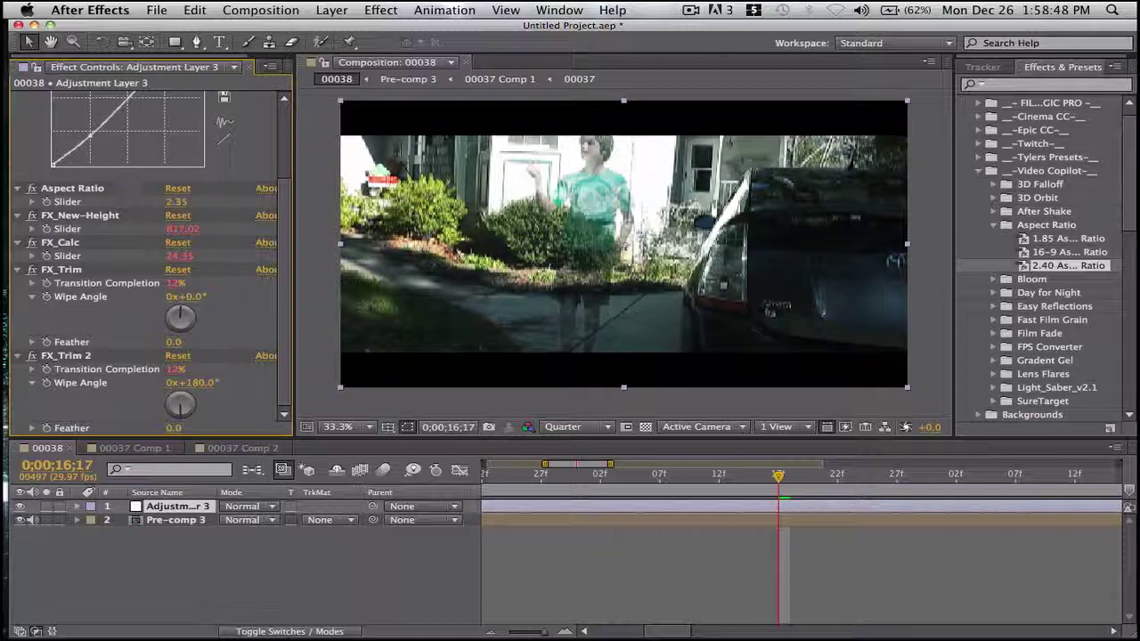
{"action": "left_click", "coordinate": [171, 212]}
{"action": "mouse_move", "coordinate": [784, 473]}
{"action": "left_mouse_down"}
{"action": "mouse_move", "coordinate": [704, 473]}
{"action": "mouse_move", "coordinate": [913, 473]}
{"action": "mouse_move", "coordinate": [747, 474]}
{"action": "mouse_move", "coordinate": [778, 473]}
{"action": "left_mouse_up"}
- Apply the Video Copilot After Shake preset for footage to the Pre-comp 3 layer
{"action": "left_click", "coordinate": [562, 523]}
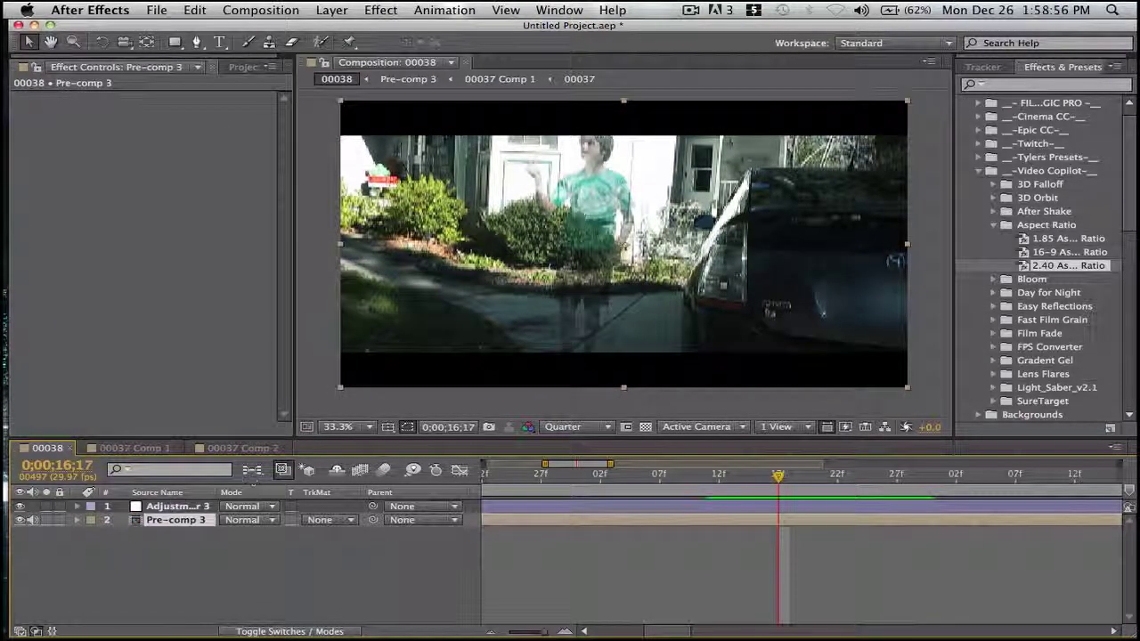
{"action": "left_click", "coordinate": [992, 224]}
{"action": "left_click", "coordinate": [993, 211]}
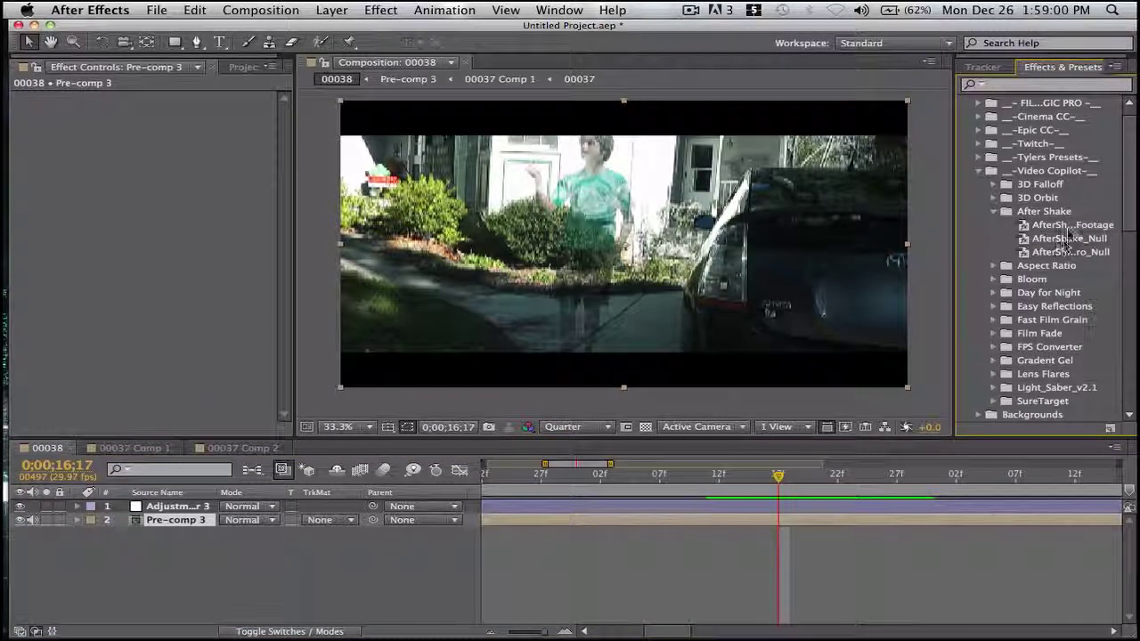
{"action": "left_click_drag", "start_coordinate": [1075, 227], "coordinate": [164, 526]}
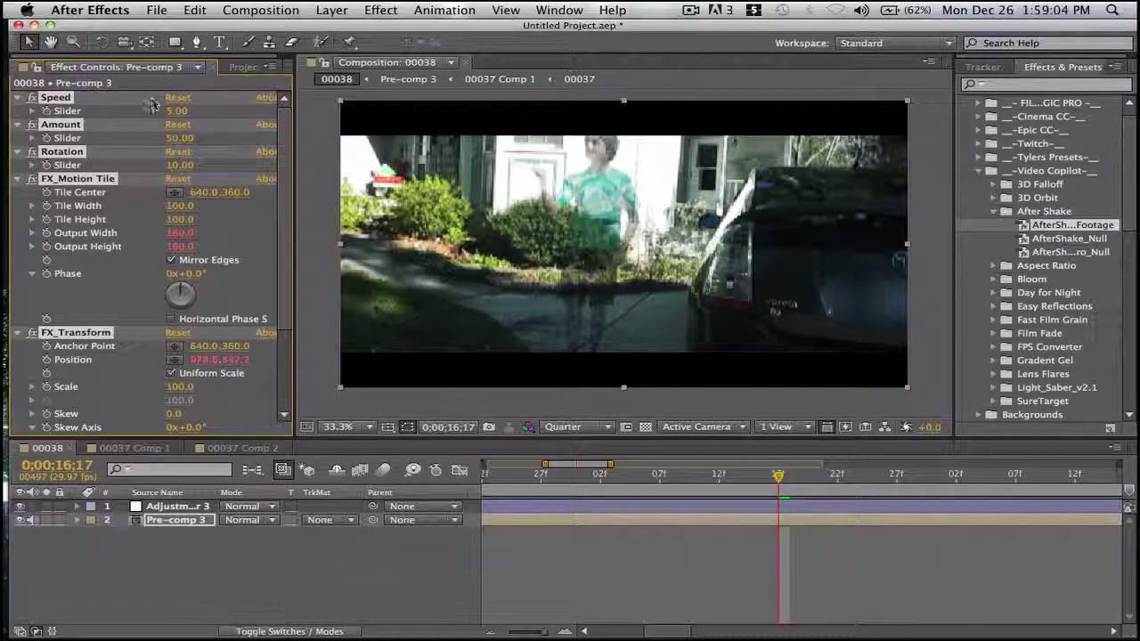
- Set the camera shake's Speed to 1 and its Amount to 30, and preview the shake around the teleport
{"action": "left_click", "coordinate": [176, 110]}
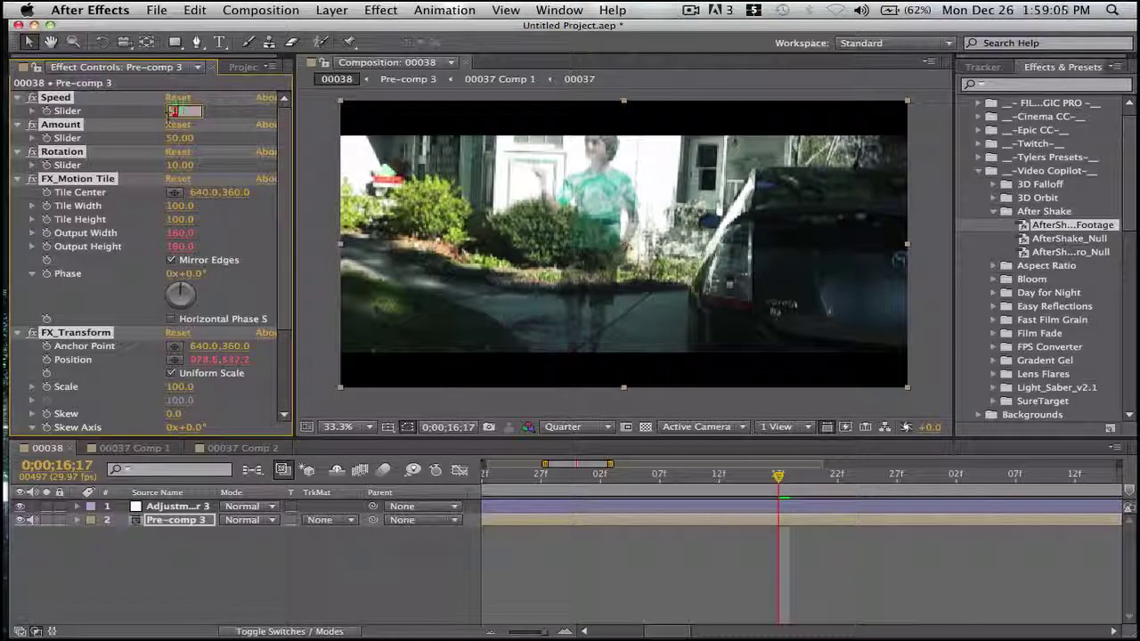
{"action": "type", "text": "1"}
{"action": "left_click", "coordinate": [174, 138]}
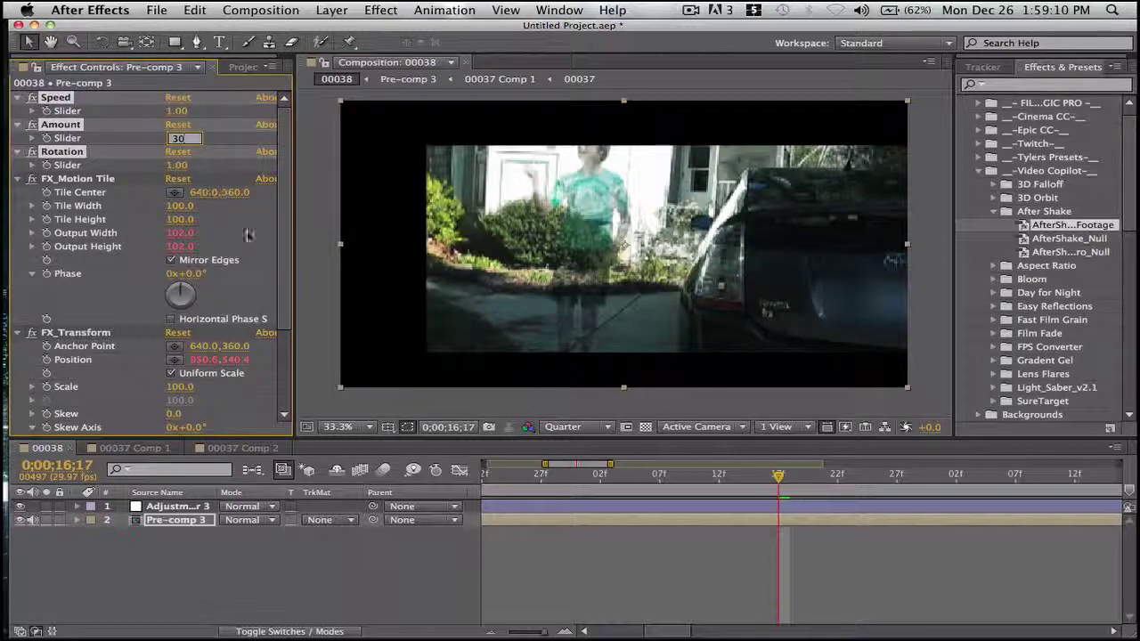
{"action": "type", "text": "30"}
{"action": "key", "text": "Return"}
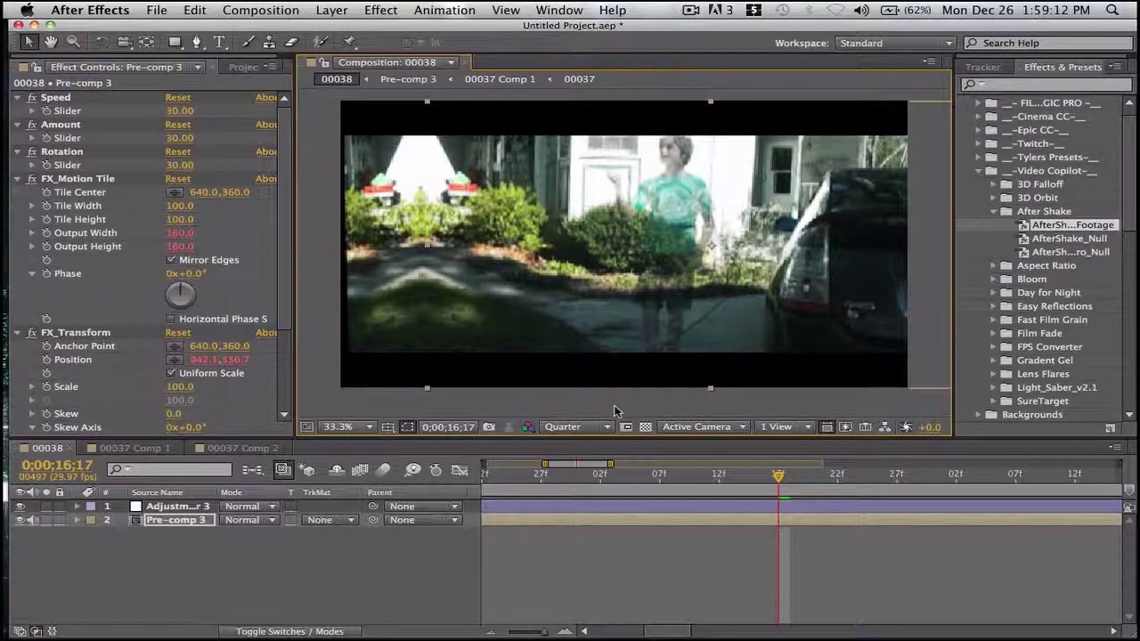
{"action": "left_click", "coordinate": [694, 477]}
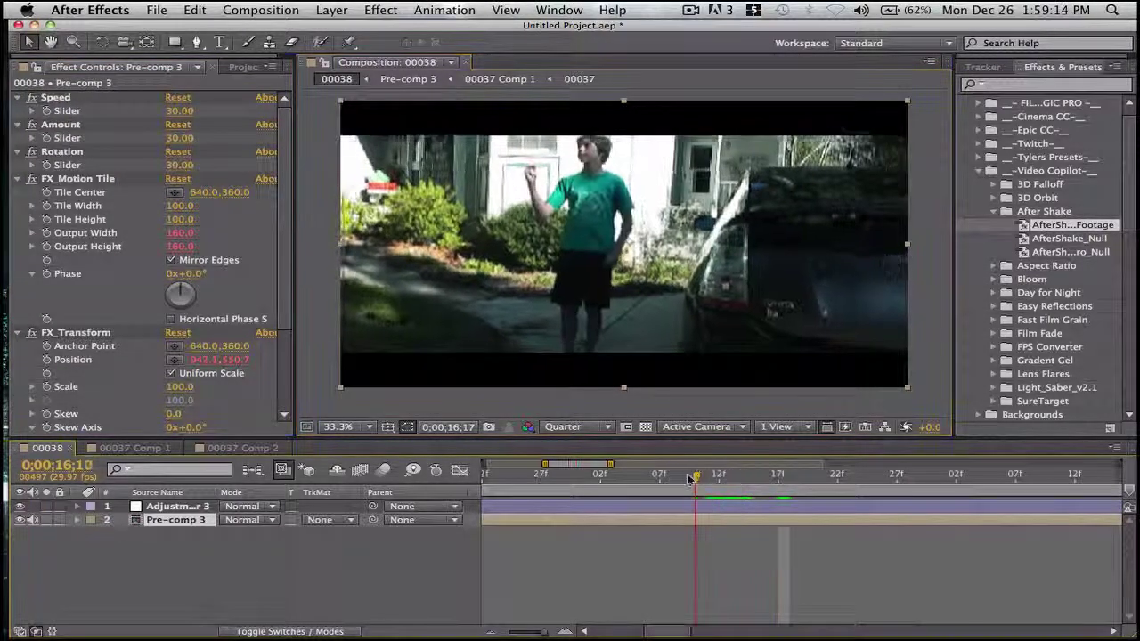
{"action": "left_click_drag", "start_coordinate": [694, 479], "coordinate": [636, 480]}
{"action": "key", "text": "space"}
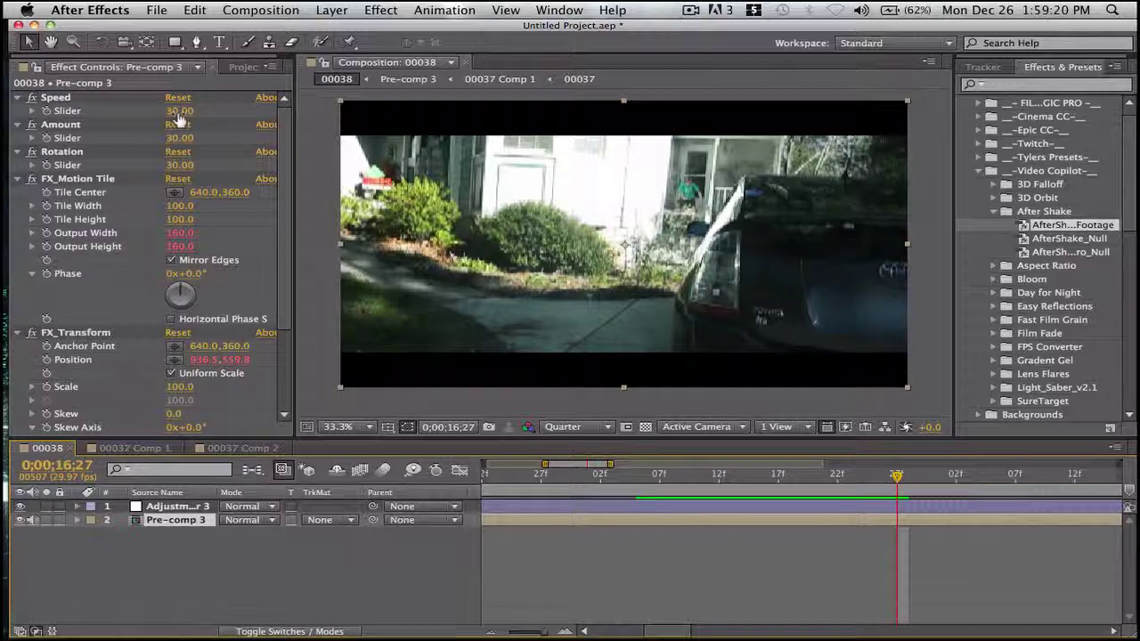
- Set only the shake's Speed to 1 and preview the footage from 0;00;16;00
{"action": "left_click", "coordinate": [178, 112]}
{"action": "left_click", "coordinate": [231, 119]}
{"action": "left_click", "coordinate": [176, 112]}
{"action": "type", "text": "1"}
{"action": "key", "text": "Return"}
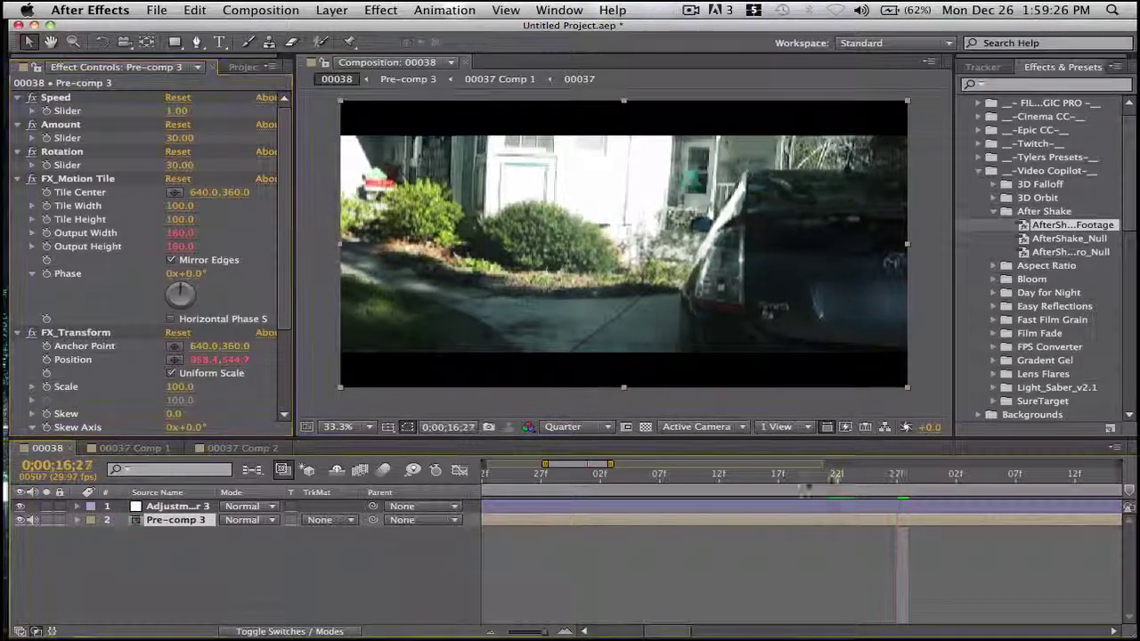
{"action": "left_click", "coordinate": [575, 474]}
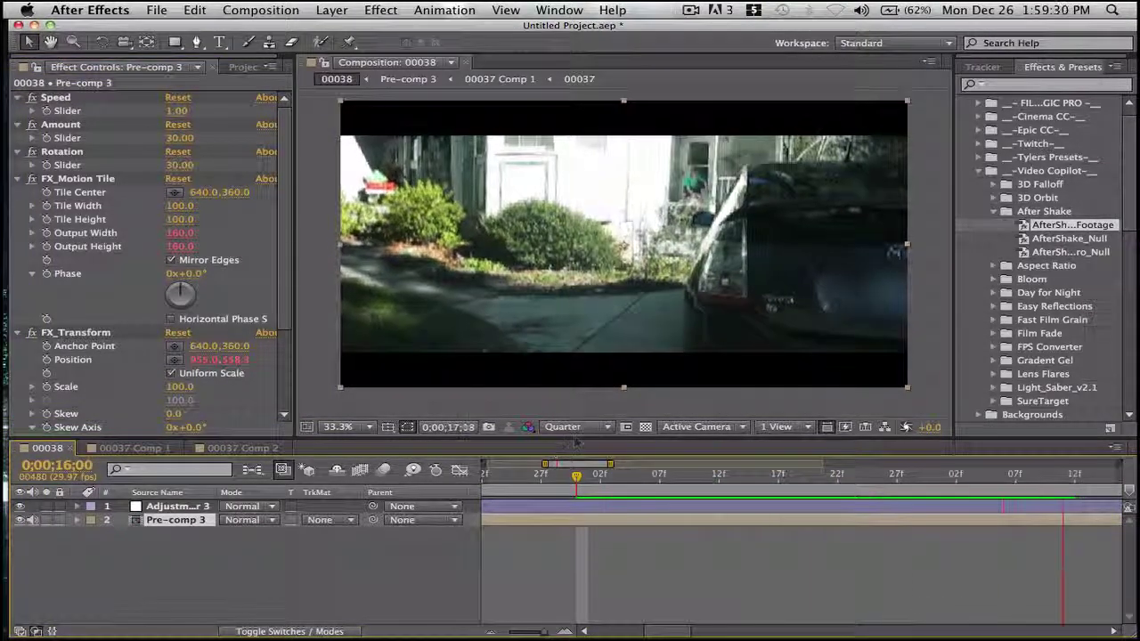
{"action": "left_click", "coordinate": [579, 479]}
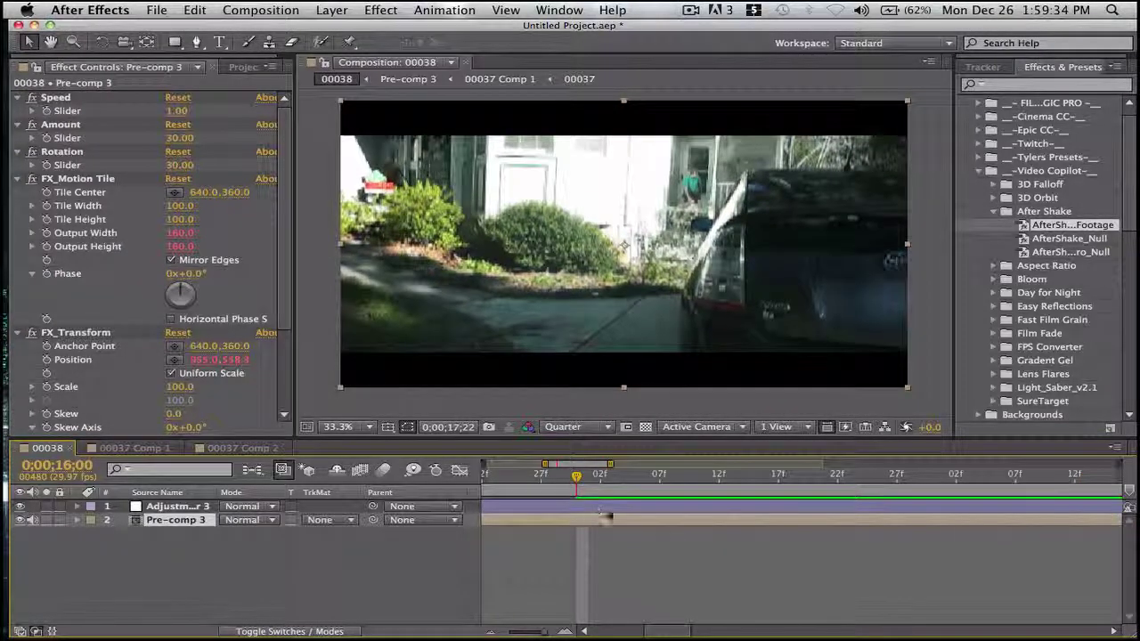
{"action": "key", "text": "space"}
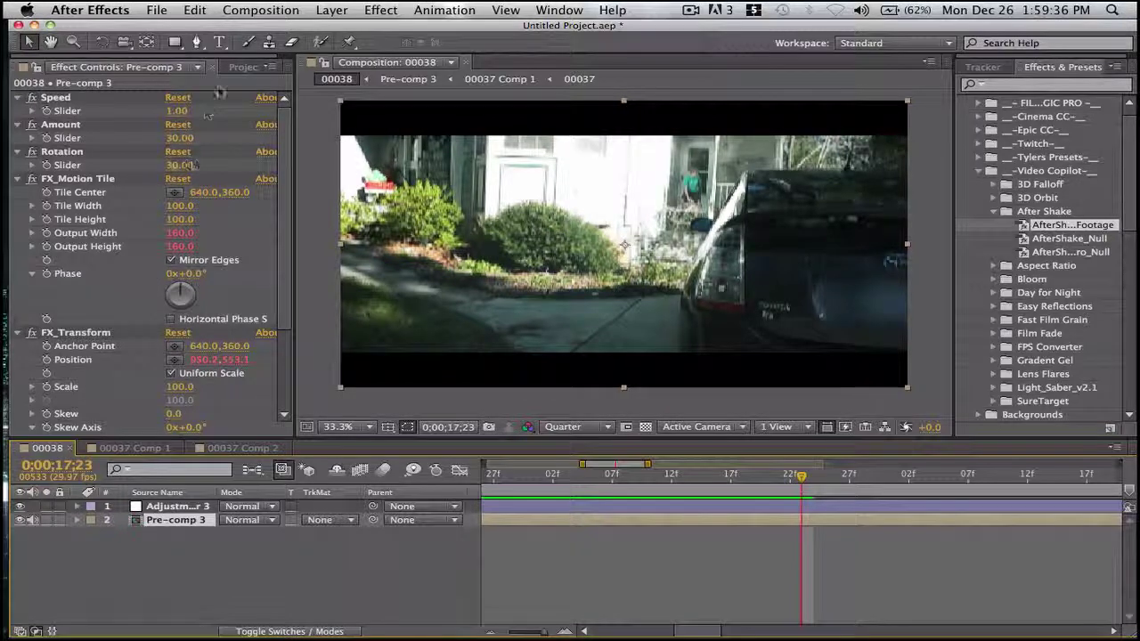
- Reduce the shake's Rotation to 12 and preview the footage from about 0;00;17;07
{"action": "left_click_drag", "start_coordinate": [186, 168], "coordinate": [173, 169]}
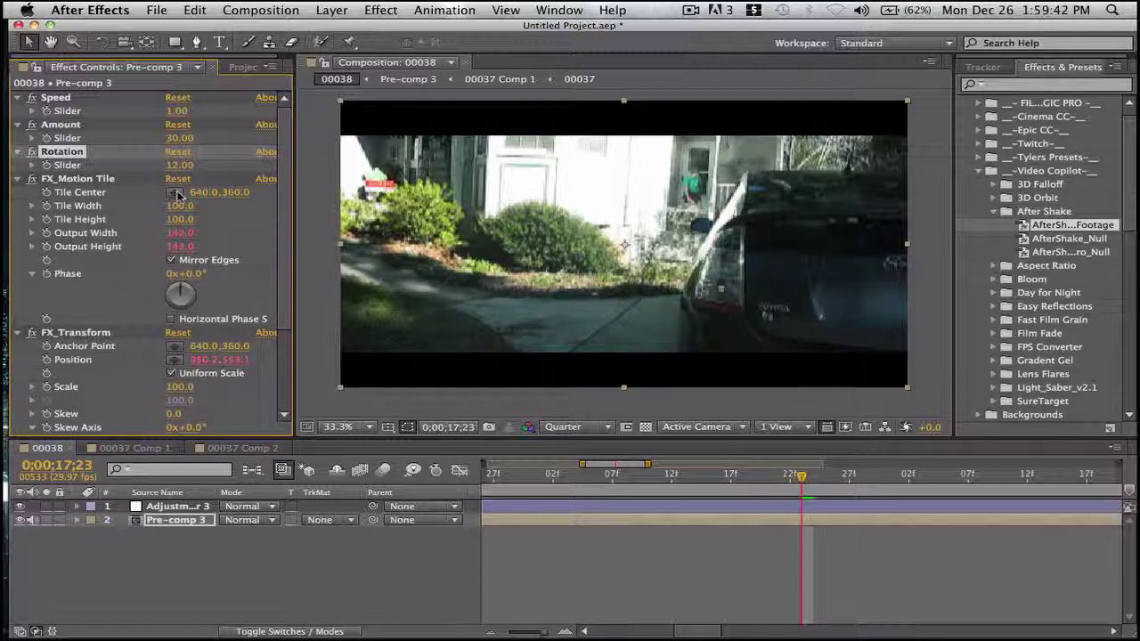
{"action": "scroll", "coordinate": [178, 194], "scroll_direction": "down", "scroll_amount": 5}
{"action": "scroll", "coordinate": [178, 194], "scroll_direction": "up", "scroll_amount": 4}
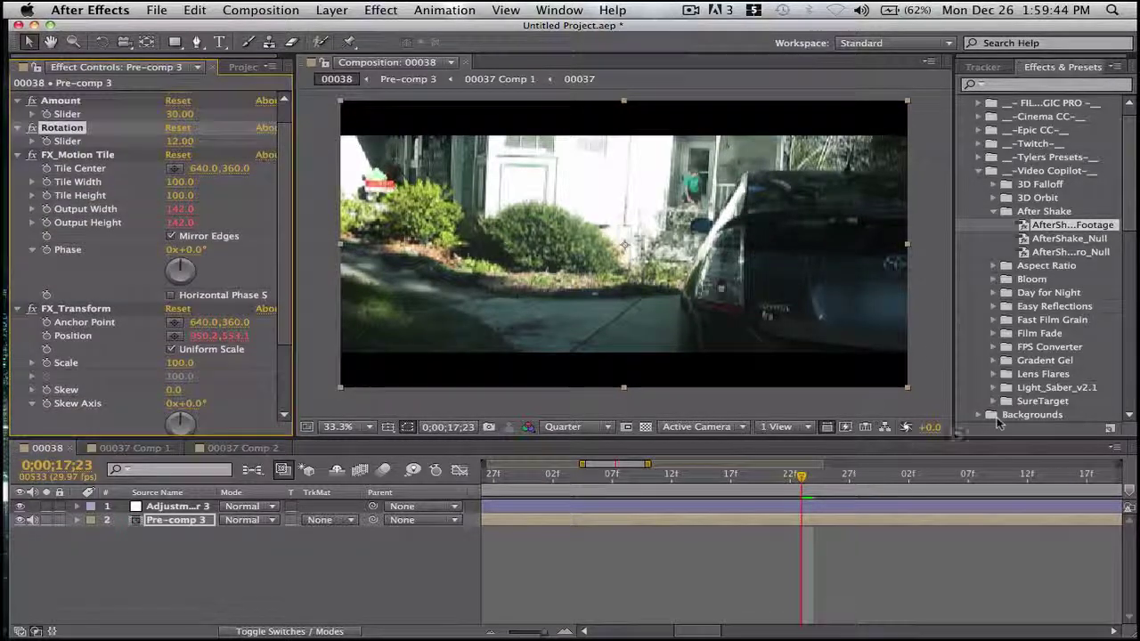
{"action": "left_click_drag", "start_coordinate": [802, 477], "coordinate": [601, 489]}
{"action": "key", "text": "space"}
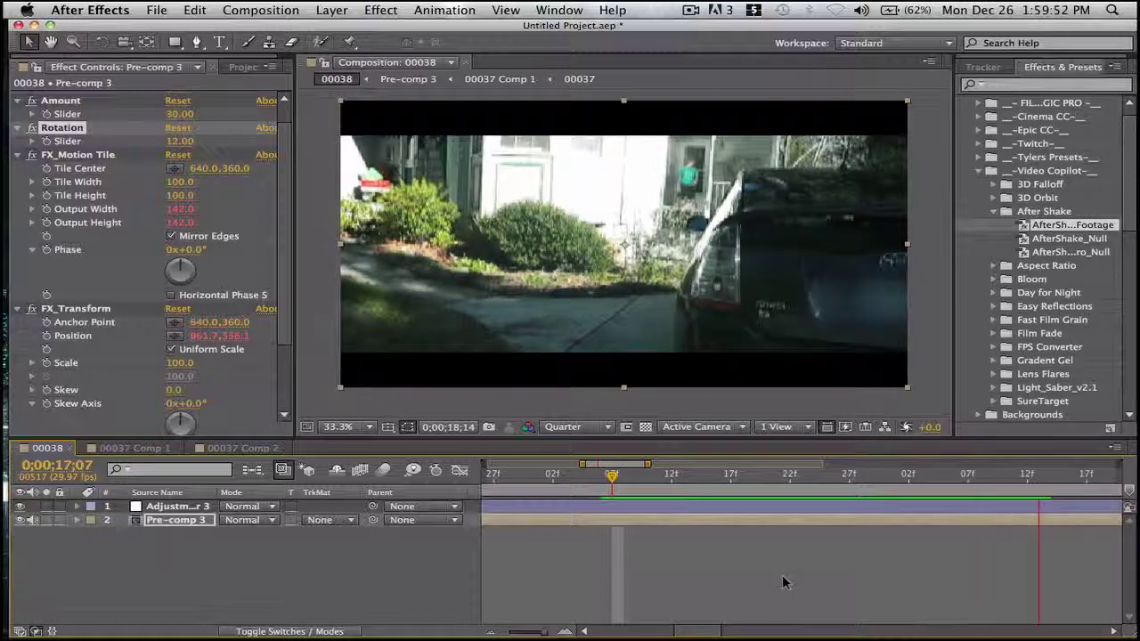
{"action": "key", "text": "space"}
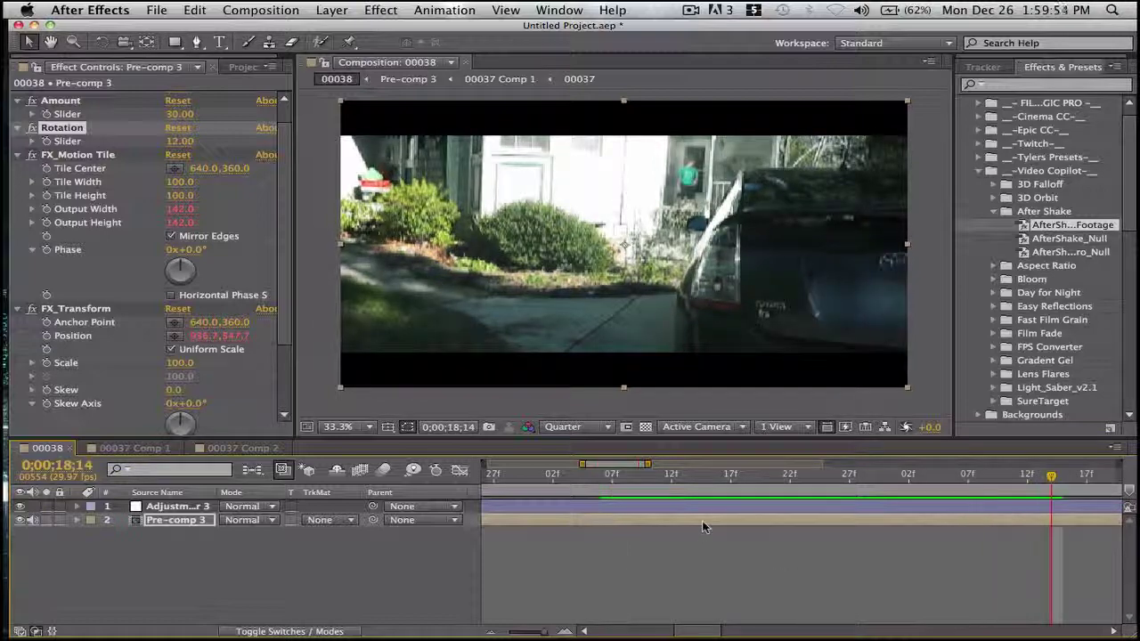